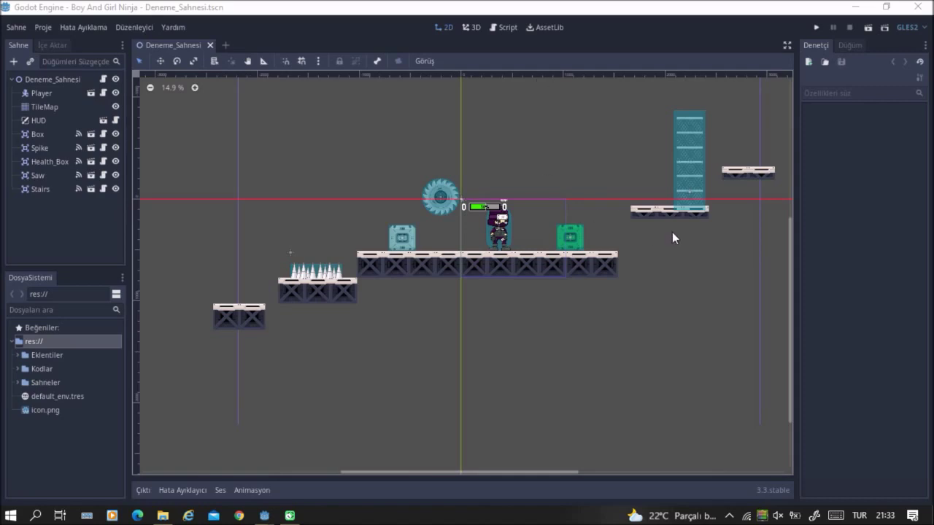
# Shift the level view right and select the TileMap node to show its tile palette.
pyautogui.moveTo(672, 232); pyautogui.dragTo(607, 223, button='middle')
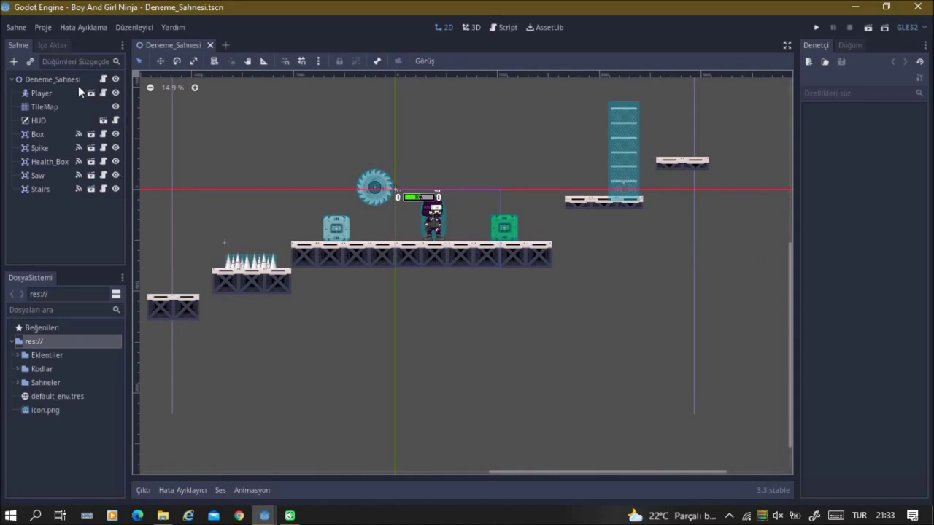
pyautogui.click(59, 108)
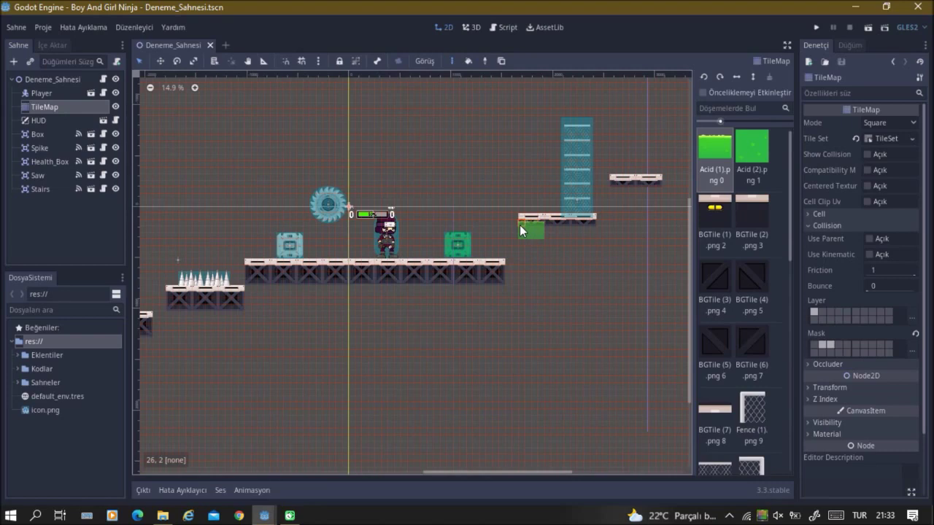
# Paint five Tile (2).png tiles to extend the main platform to the right.
pyautogui.scroll(-3, 731, 226)
pyautogui.scroll(-1, 734, 244)
pyautogui.click(718, 343)
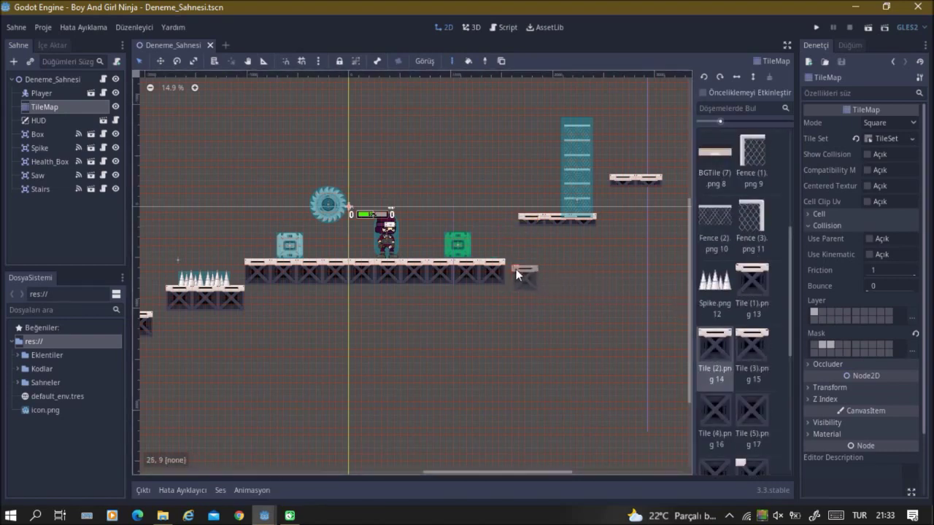
pyautogui.click(513, 271)
pyautogui.click(540, 267)
pyautogui.click(562, 270)
pyautogui.click(586, 267)
pyautogui.click(617, 266)
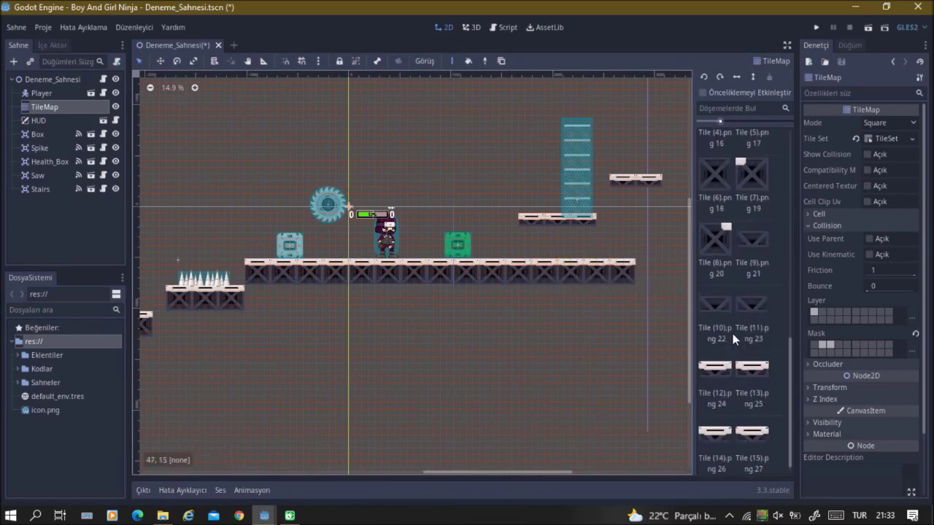
# Stop editing the TileMap and select the Player node.
pyautogui.scroll(2, 733, 334)
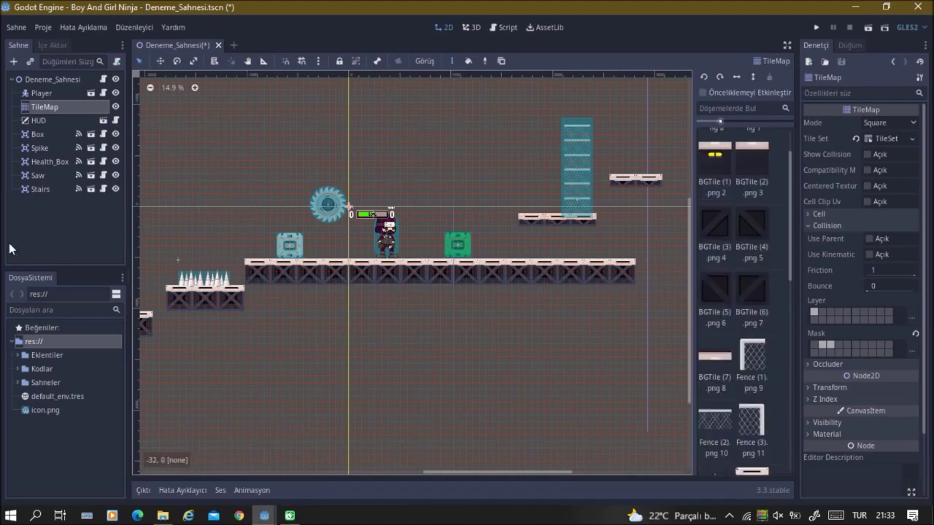
pyautogui.click(53, 202)
pyautogui.click(55, 98)
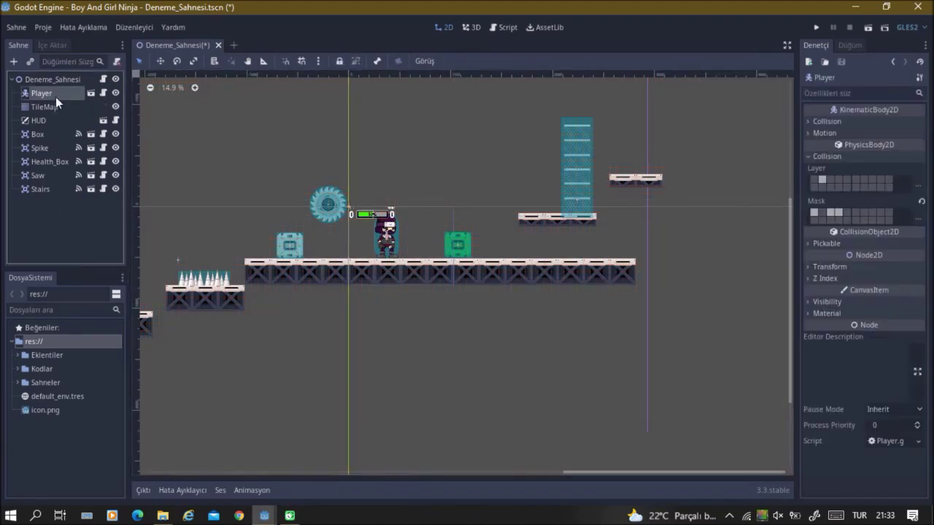
# In the Player scene, add a new AnimatedSprite animation named Slide.
pyautogui.click(90, 93)
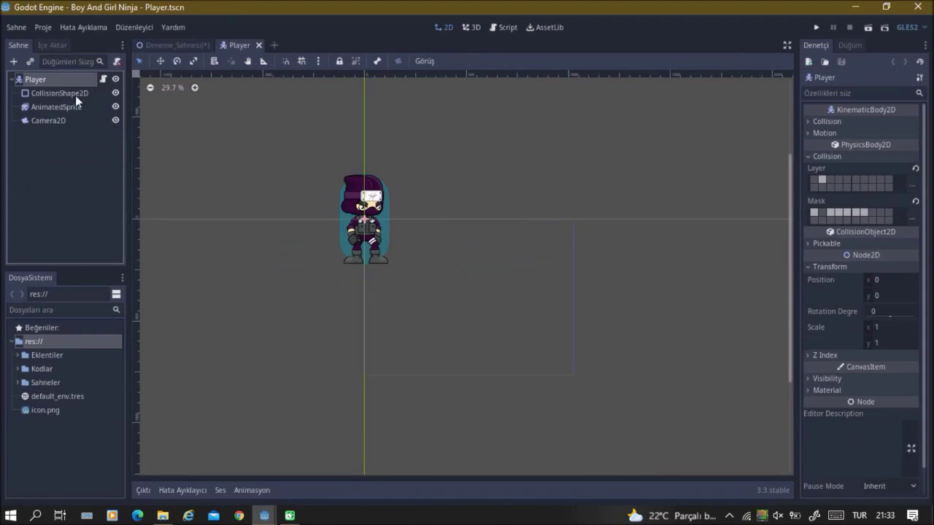
pyautogui.click(62, 112)
pyautogui.click(142, 350)
pyautogui.doubleClick(154, 424)
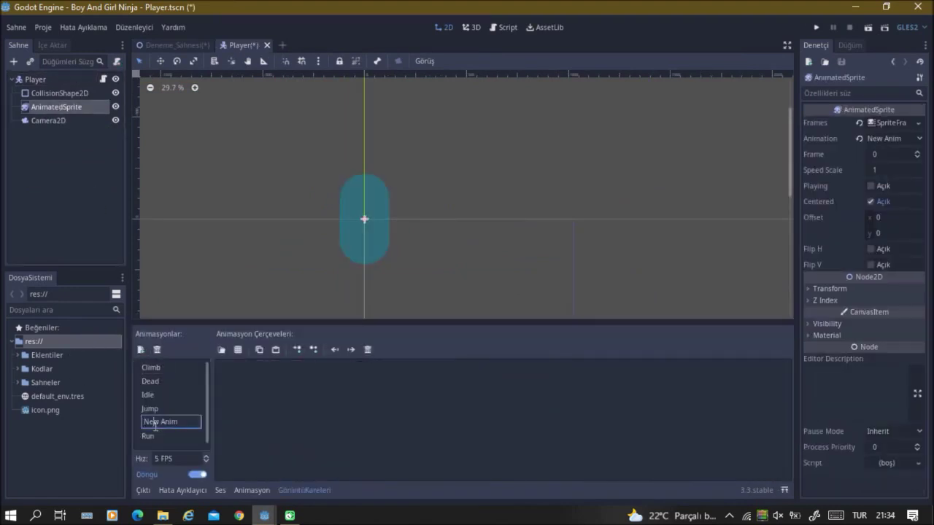
pyautogui.write('Slide')
# Drag Slide_000.png through Slide_009.png from the Eklentiler Player folder into the Slide frames.
pyautogui.click(17, 355)
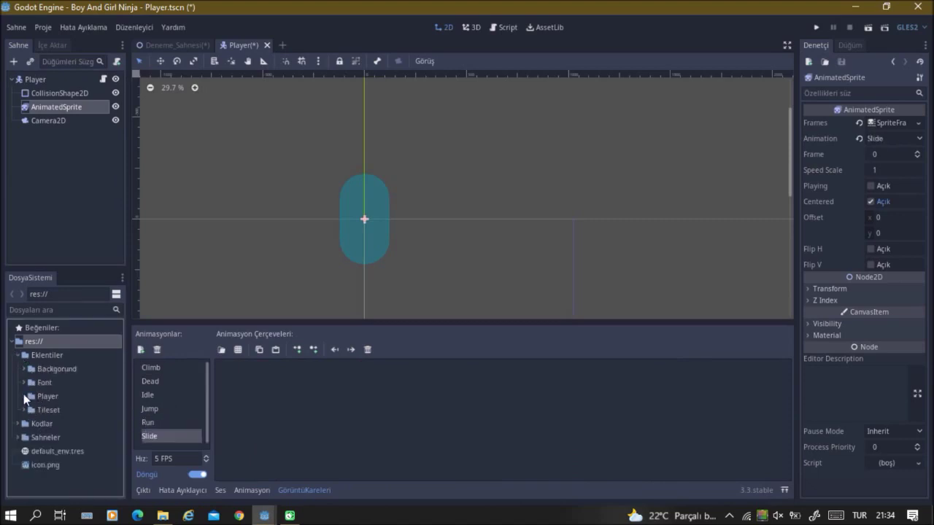
pyautogui.click(23, 396)
pyautogui.scroll(-3, 40, 417)
pyautogui.scroll(-3, 42, 419)
pyautogui.scroll(-3, 44, 431)
pyautogui.scroll(-3, 44, 432)
pyautogui.scroll(-2, 43, 432)
pyautogui.scroll(-2, 40, 457)
pyautogui.scroll(-3, 65, 441)
pyautogui.scroll(-3, 92, 476)
pyautogui.scroll(-3, 63, 461)
pyautogui.scroll(-3, 73, 454)
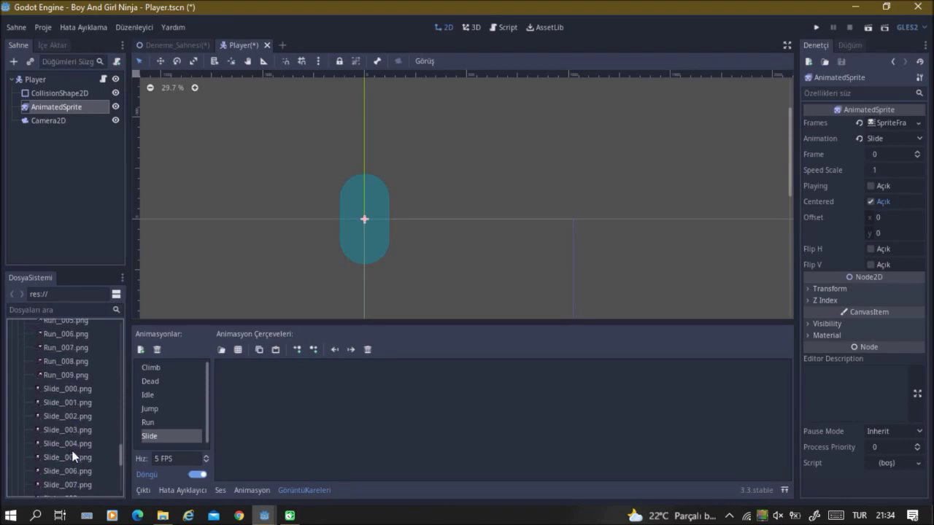
pyautogui.click(90, 385)
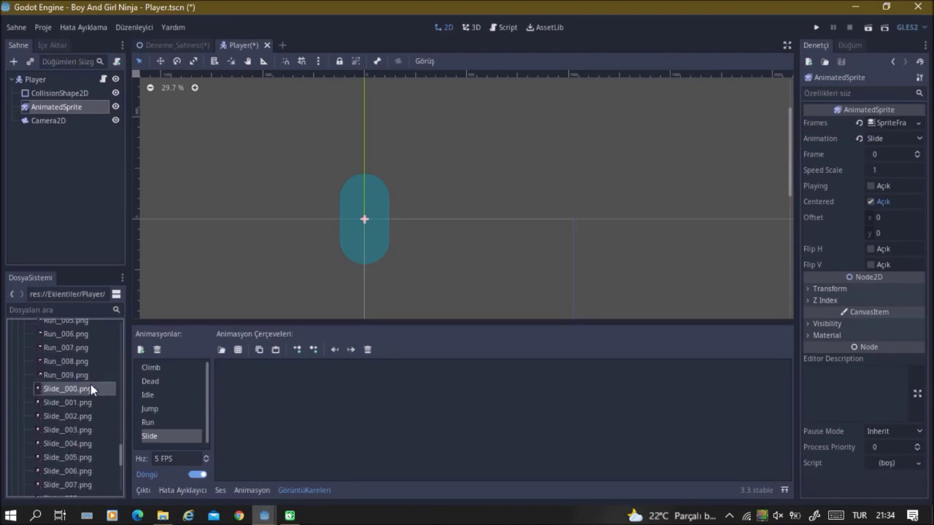
pyautogui.click(90, 387)
pyautogui.scroll(-2, 103, 447)
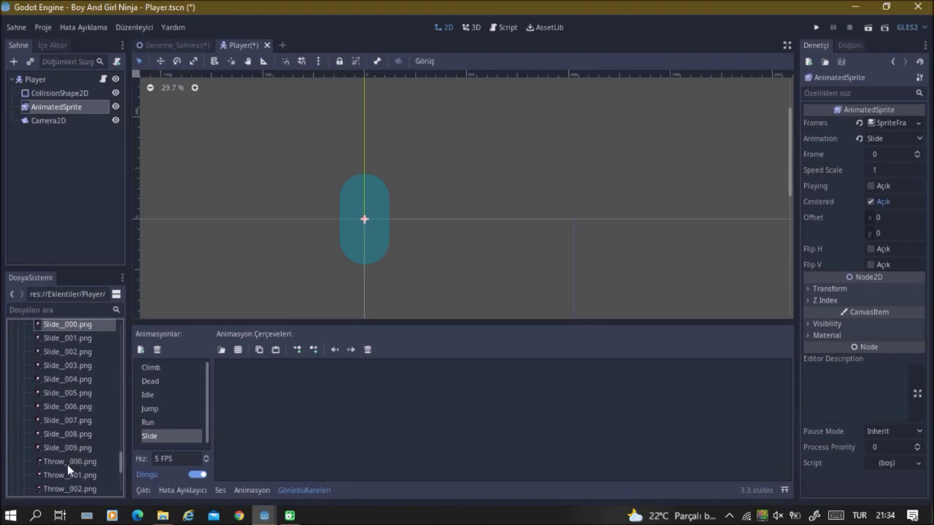
pyautogui.keyDown('shift'); pyautogui.click(79, 443); pyautogui.keyUp('shift')
pyautogui.moveTo(78, 380); pyautogui.dragTo(306, 402)
pyautogui.scroll(2, 44, 374)
pyautogui.scroll(3, 17, 375)
pyautogui.moveTo(122, 425); pyautogui.dragTo(126, 366)
pyautogui.scroll(5, 33, 342)
# Collapse the Player and Eklentiler folders and open the Player.gd script.
pyautogui.click(24, 394)
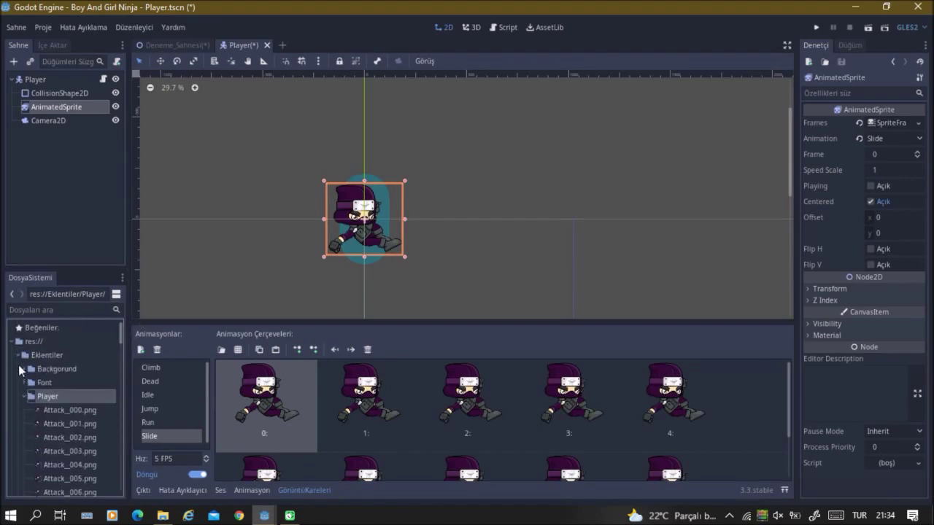
pyautogui.click(27, 397)
pyautogui.click(18, 355)
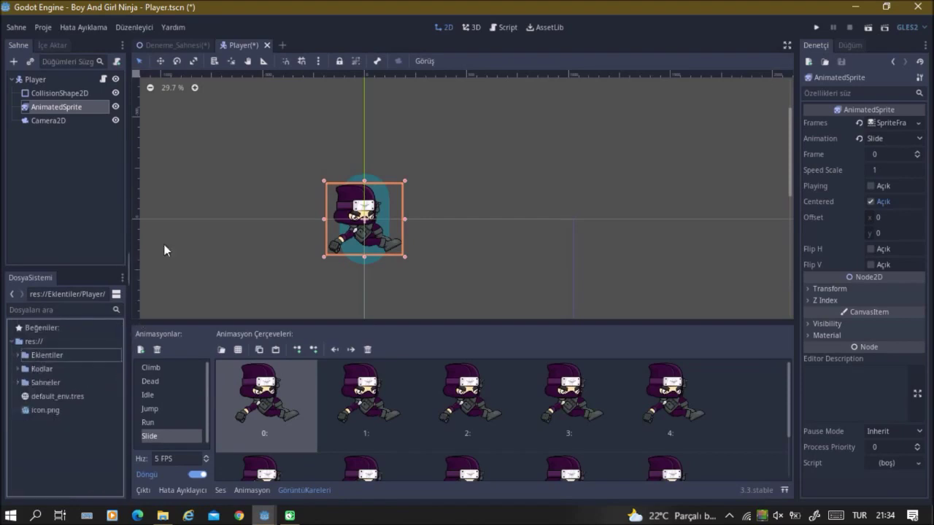
pyautogui.click(104, 79)
# Add 'var is_slide = false' below is_dead in Player.gd and save.
pyautogui.scroll(-4, 399, 296)
pyautogui.scroll(-3, 400, 297)
pyautogui.scroll(3, 390, 241)
pyautogui.scroll(4, 381, 193)
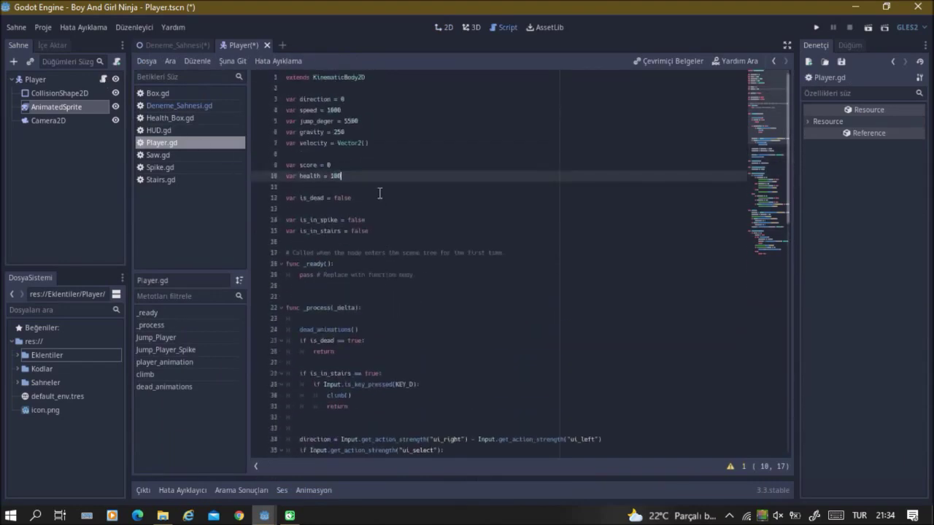
pyautogui.press('Down')
pyautogui.press('Down')
pyautogui.press('End')
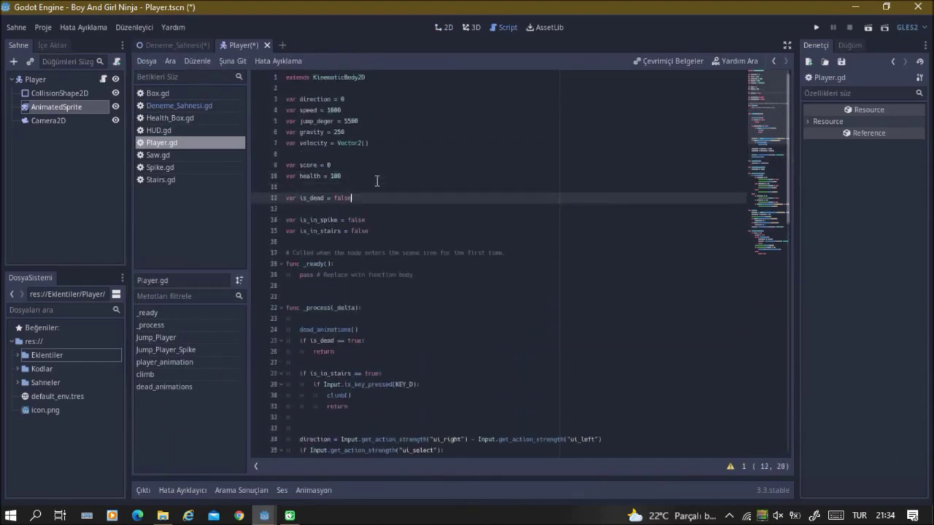
pyautogui.press('Return')
pyautogui.write('va')
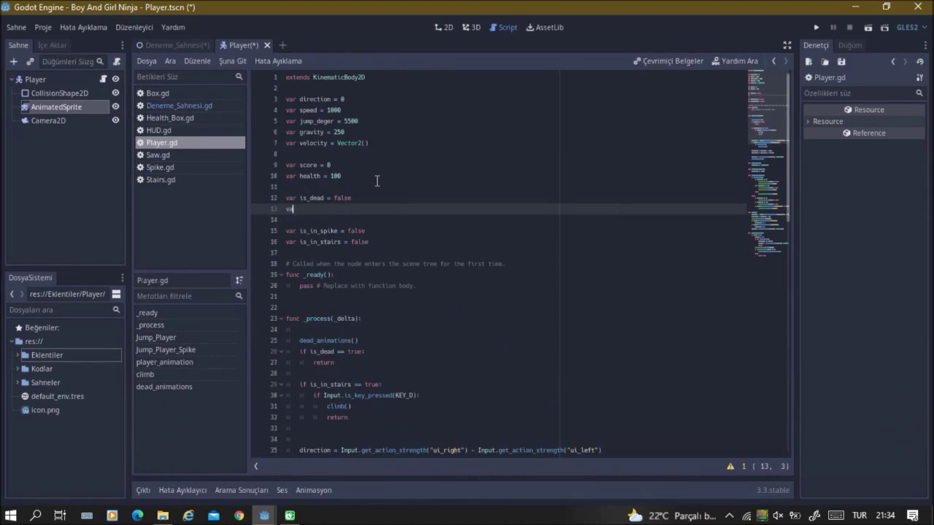
pyautogui.write('r is_slide = false')
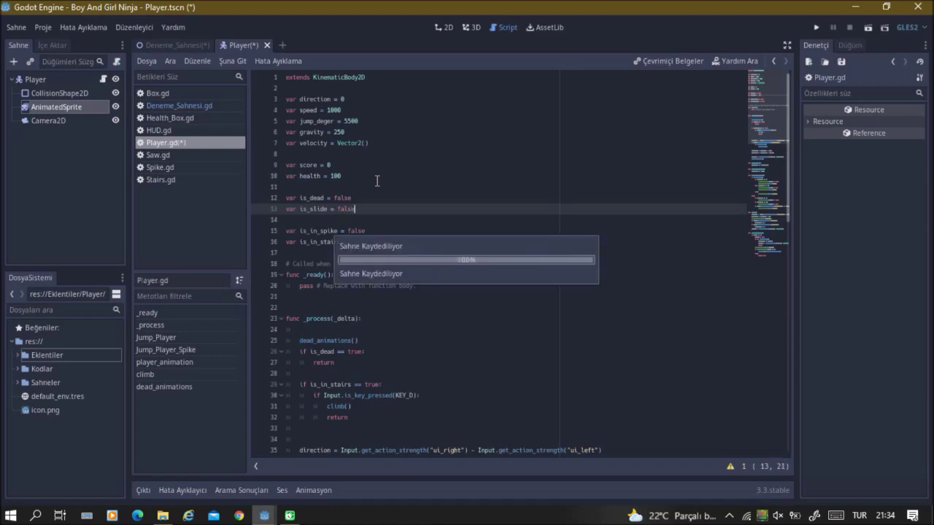
pyautogui.hotkey('ctrl', 's')
# Browse through Player.gd and place the caret on the script's last line.
pyautogui.scroll(-5, 379, 215)
pyautogui.scroll(-5, 387, 212)
pyautogui.scroll(-5, 387, 212)
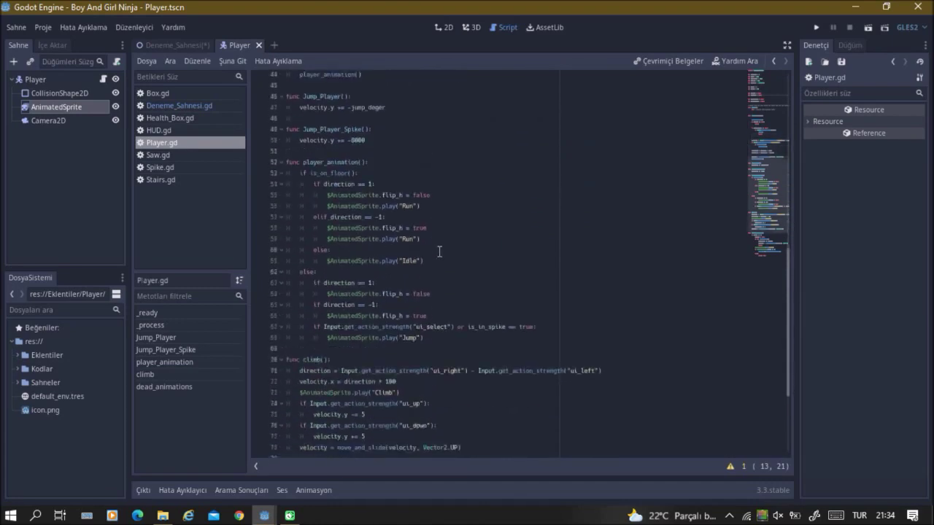
pyautogui.scroll(-4, 387, 212)
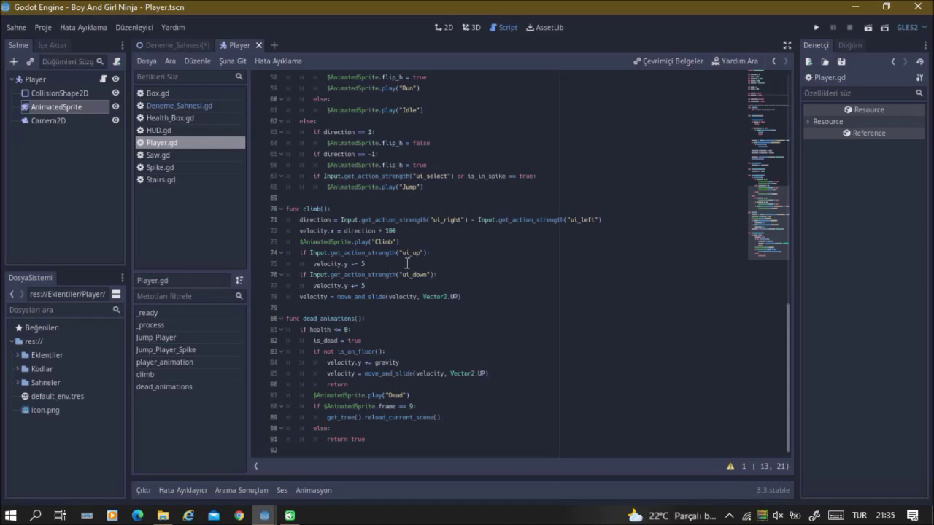
pyautogui.scroll(7, 406, 262)
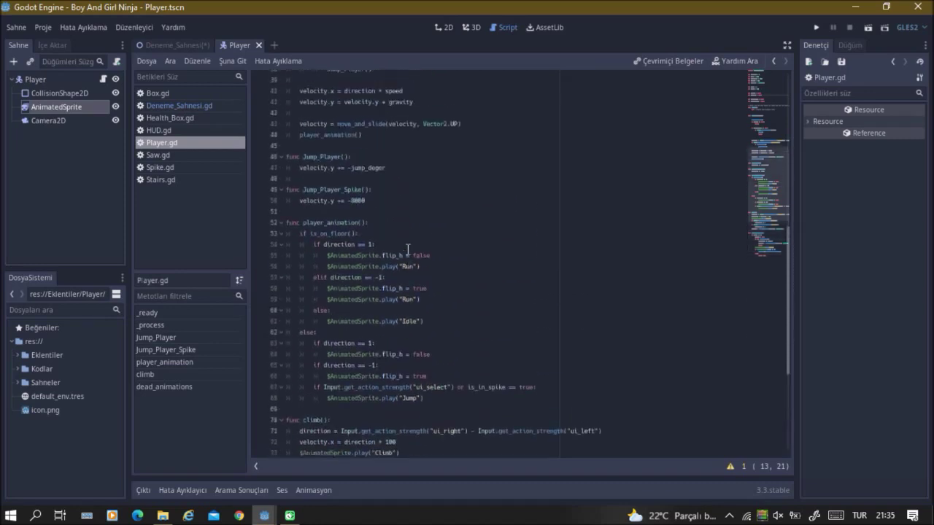
pyautogui.scroll(5, 407, 263)
pyautogui.scroll(2, 408, 265)
pyautogui.click(373, 267)
pyautogui.click(364, 276)
pyautogui.scroll(-1, 324, 241)
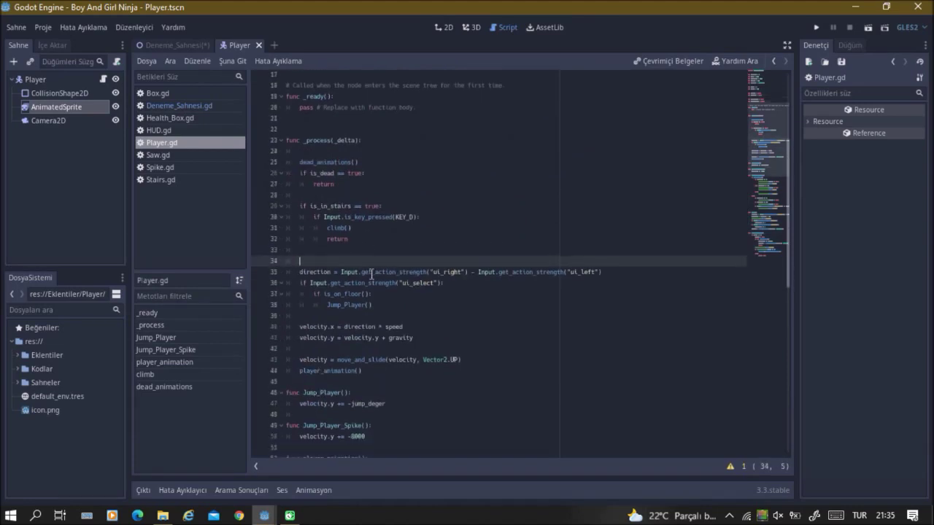
pyautogui.scroll(-7, 343, 329)
pyautogui.scroll(-5, 328, 440)
pyautogui.scroll(-1, 327, 443)
pyautogui.click(311, 451)
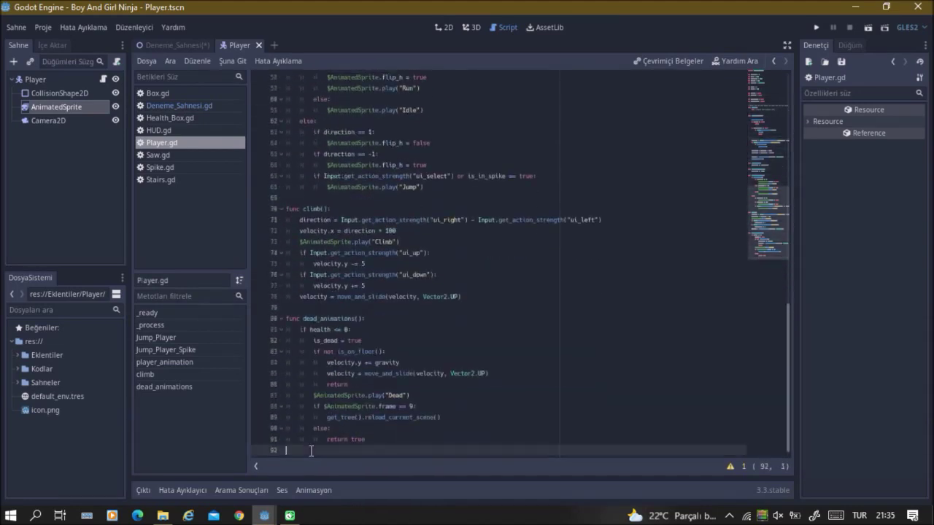
# Add a slide() function checking Input.get_action_strength("ui_down") in its if condition.
pyautogui.press('Return')
pyautogui.write('func slide():')
pyautogui.press('Return')
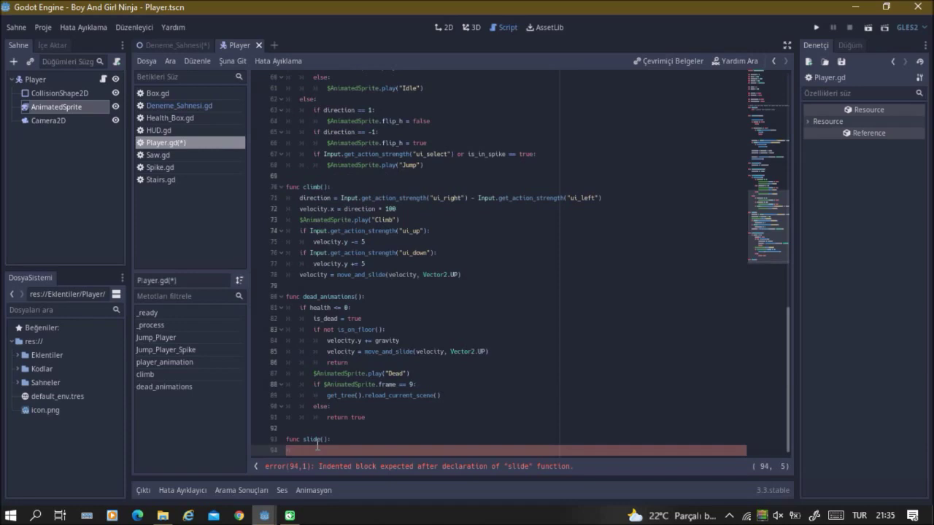
pyautogui.write('if Input')
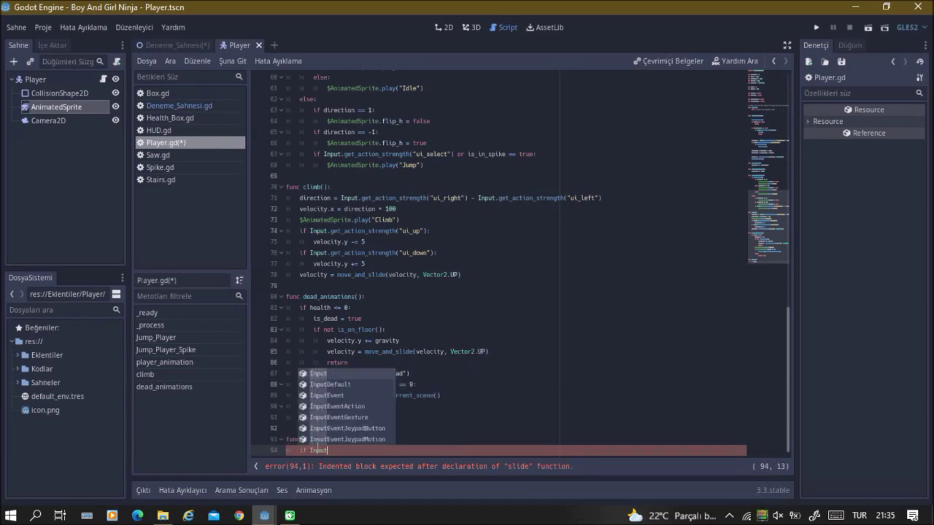
pyautogui.write('.is')
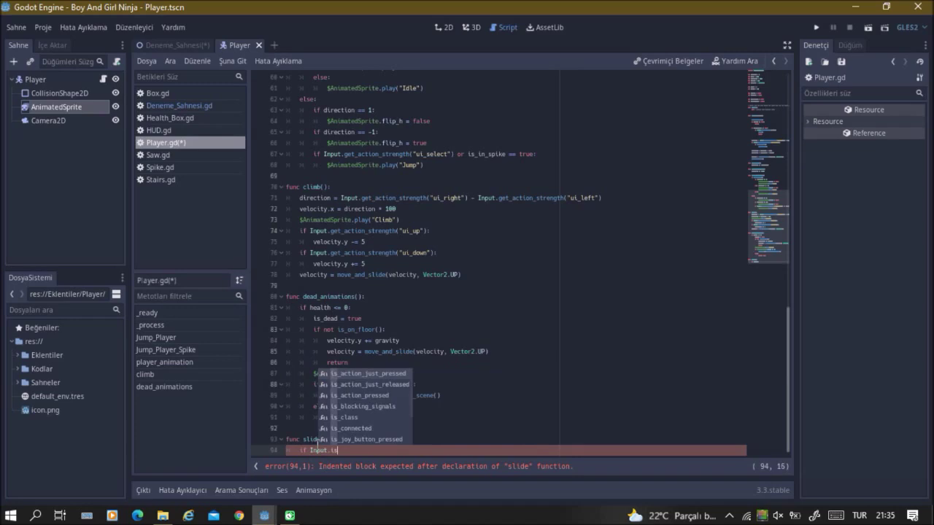
pyautogui.press('Down')
pyautogui.press('Down')
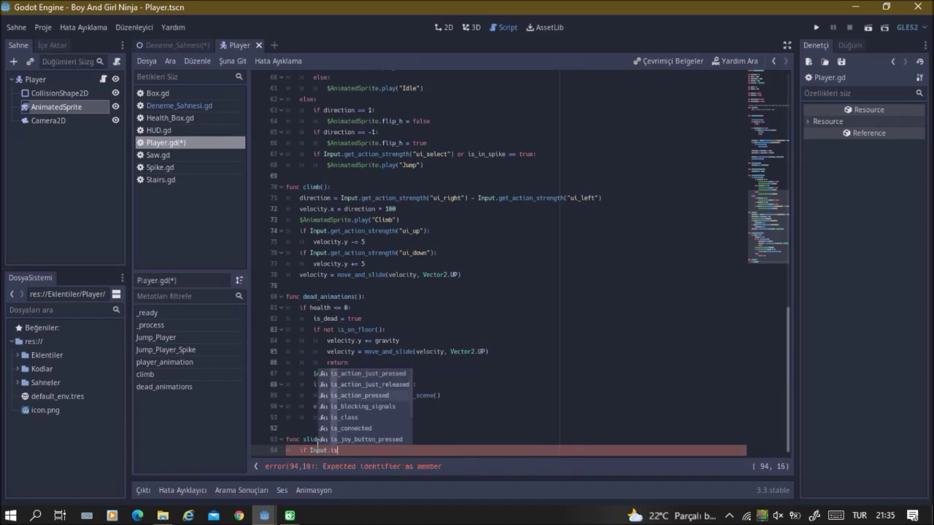
pyautogui.press('BackSpace')
pyautogui.press('BackSpace')
pyautogui.write('get')
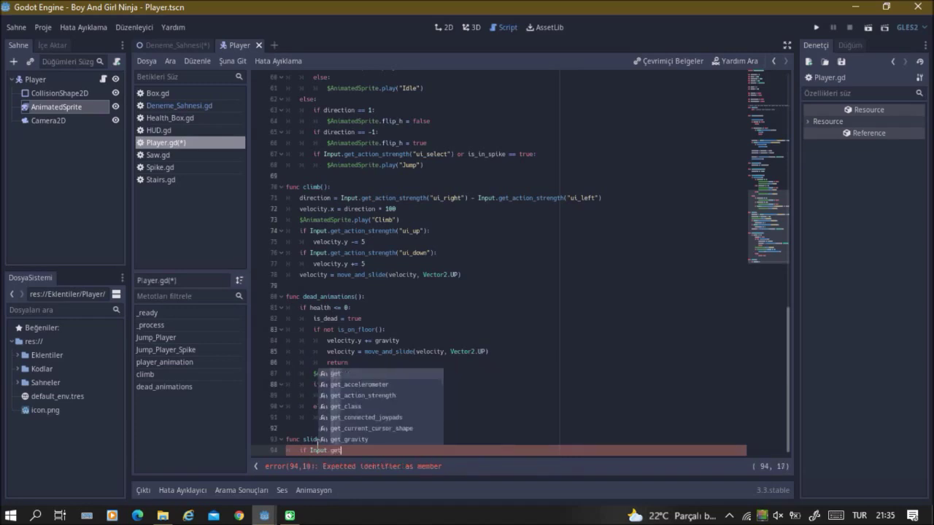
pyautogui.press('Down')
pyautogui.press('Down')
pyautogui.press('Return')
pyautogui.press('Down')
pyautogui.press('Down')
pyautogui.press('Return')
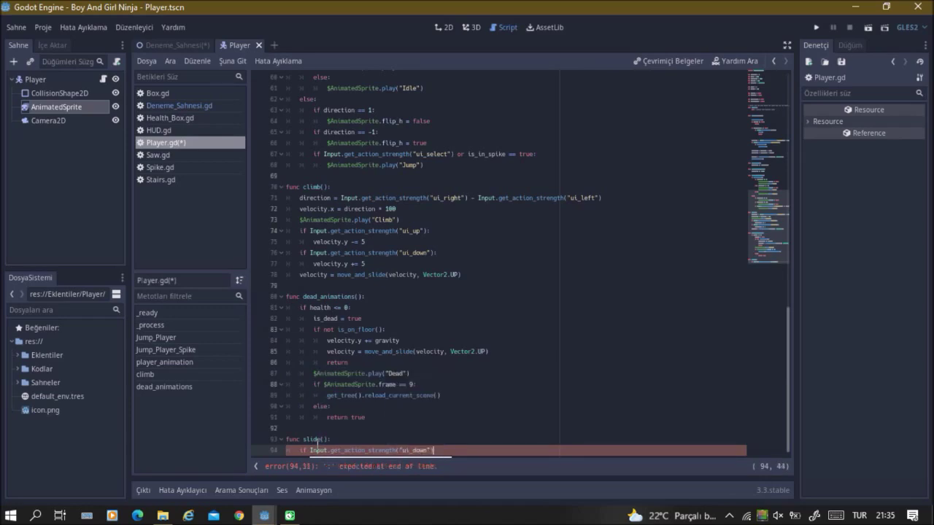
pyautogui.write(':')
pyautogui.press('Return')
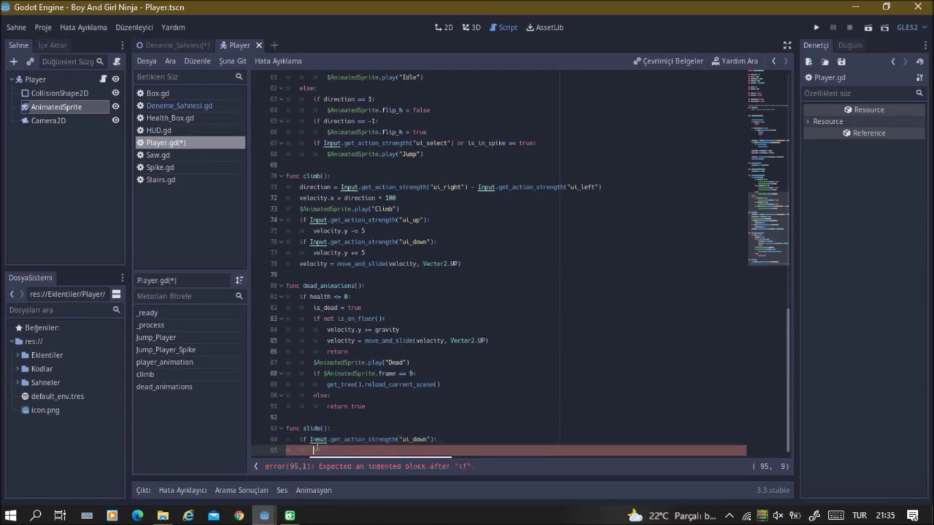
# Inside the condition, set $CollisionShape2D.rotation_degrees = 90 and save.
pyautogui.write('$')
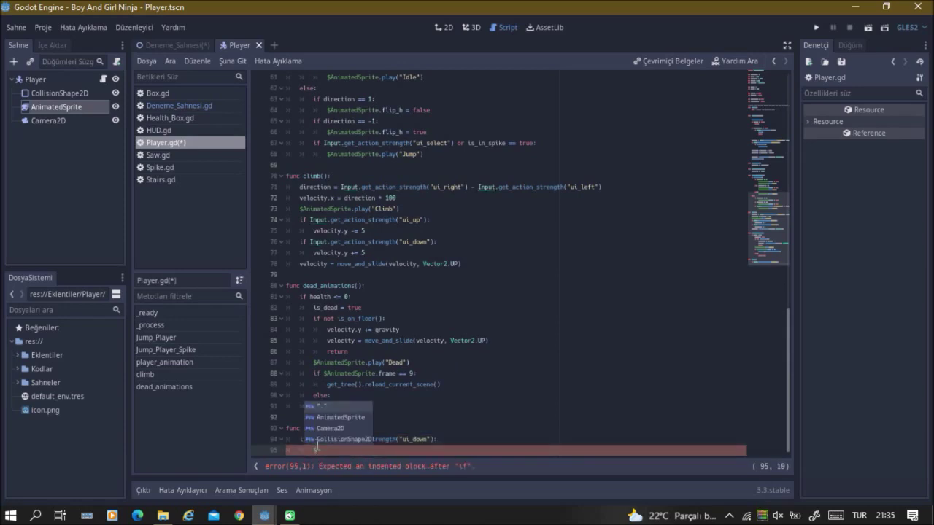
pyautogui.write('Col')
pyautogui.click(321, 439)
pyautogui.write('.')
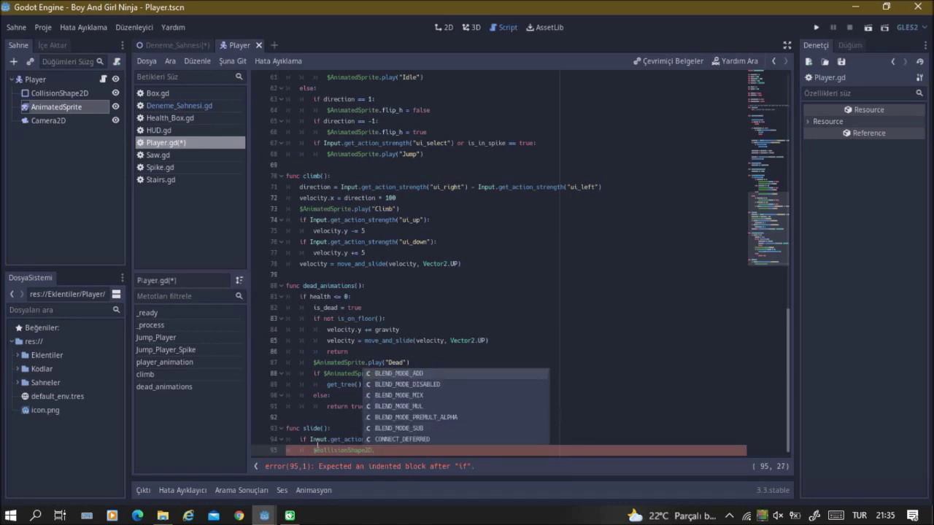
pyautogui.write('rot')
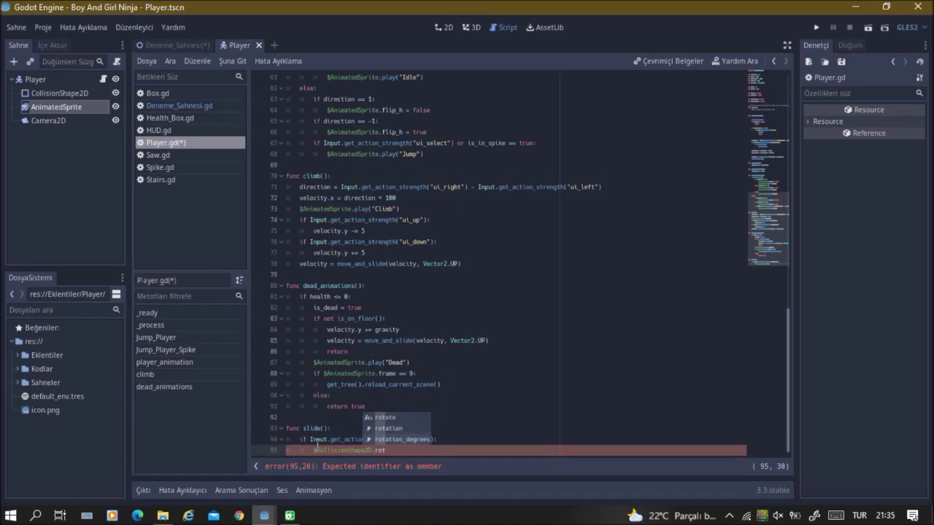
pyautogui.press('Down')
pyautogui.press('Down')
pyautogui.press('Return')
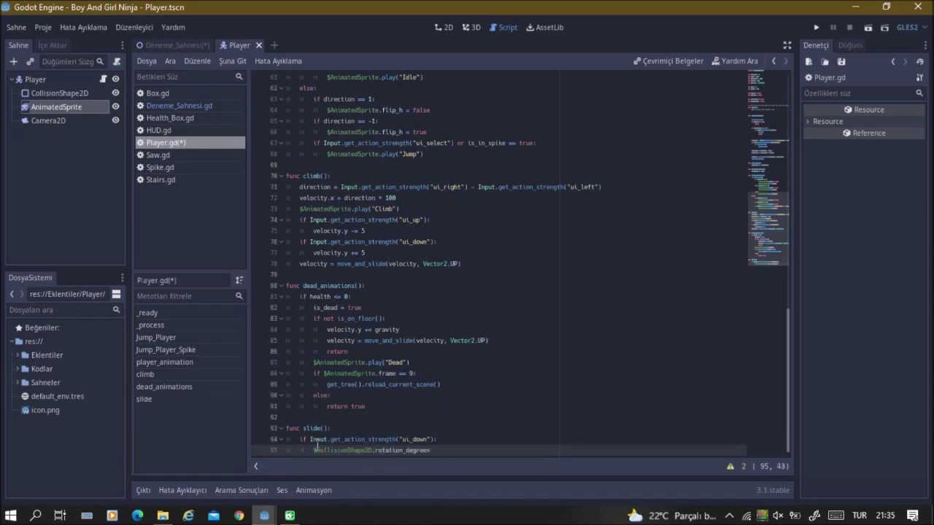
pyautogui.write('= 90')
pyautogui.press('Return')
pyautogui.hotkey('ctrl', 's')
# Start a '$CollisionShape2D.shape.radius =' line, save, and return to the Player scene's 2D view.
pyautogui.write('$')
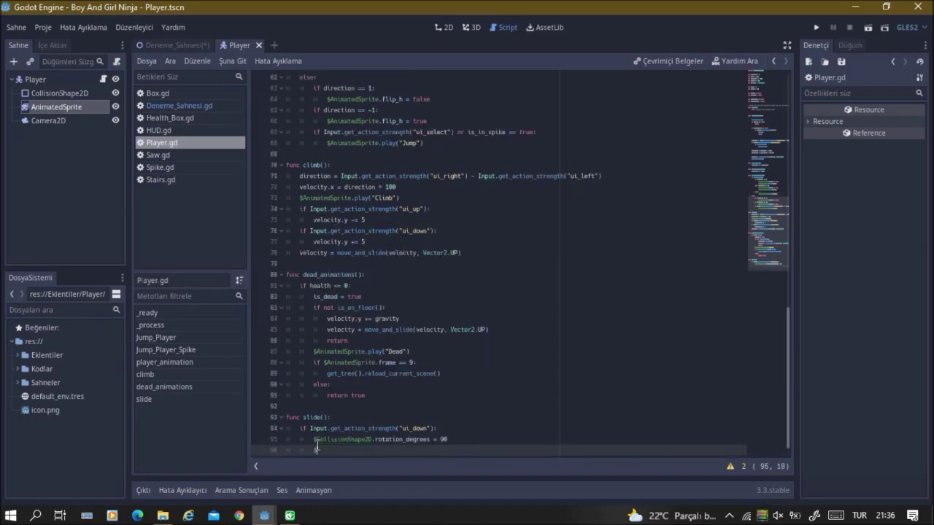
pyautogui.write('Col')
pyautogui.press('Return')
pyautogui.write('.sha')
pyautogui.press('Return')
pyautogui.write('.')
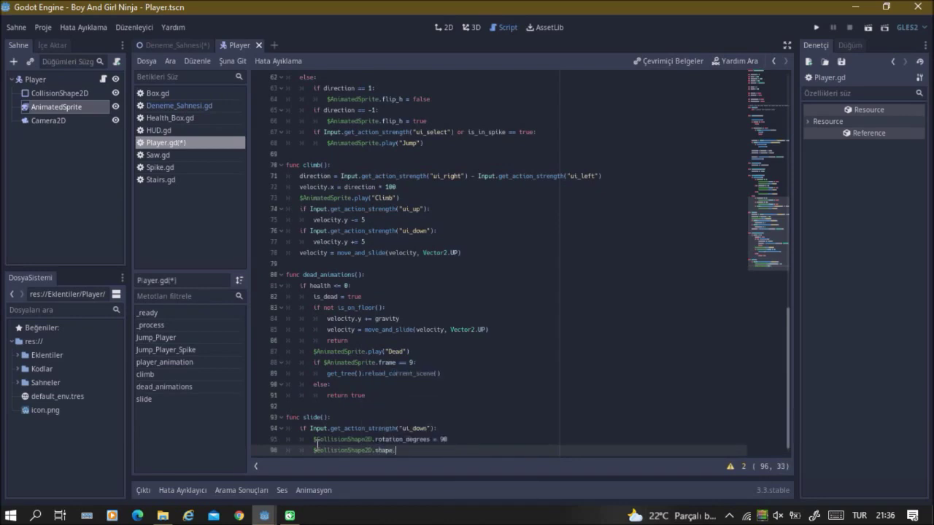
pyautogui.write('ra')
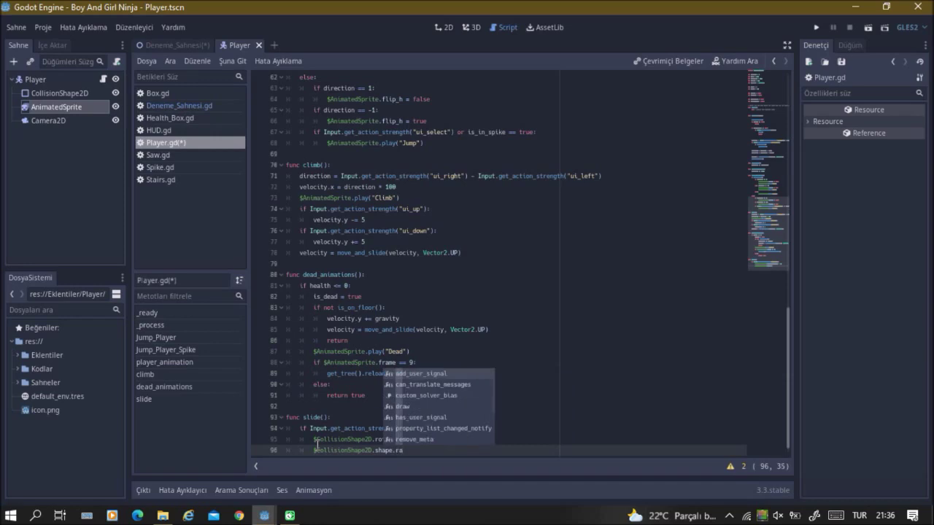
pyautogui.write('d')
pyautogui.press('BackSpace')
pyautogui.write('dius =')
pyautogui.hotkey('ctrl', 's')
pyautogui.click(54, 95)
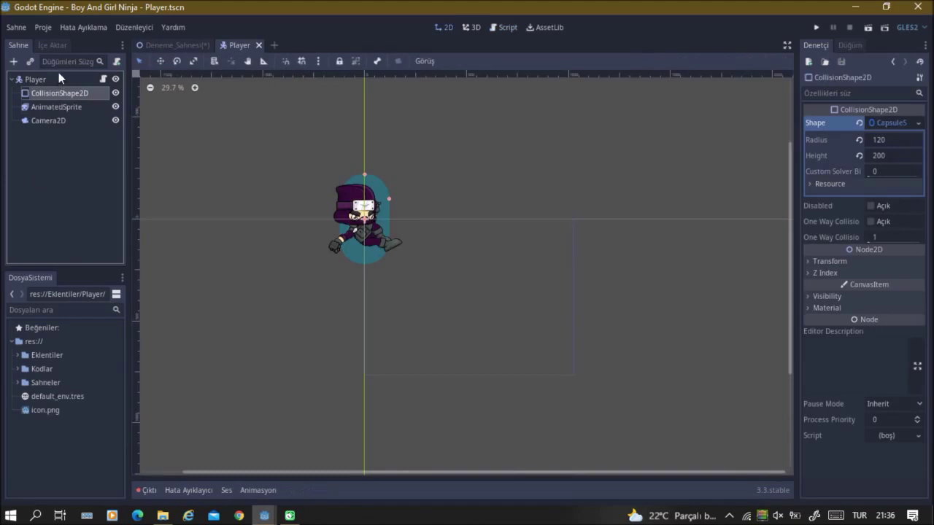
# Set the CollisionShape2D's rotation to 90 degrees in the Inspector.
pyautogui.click(363, 204)
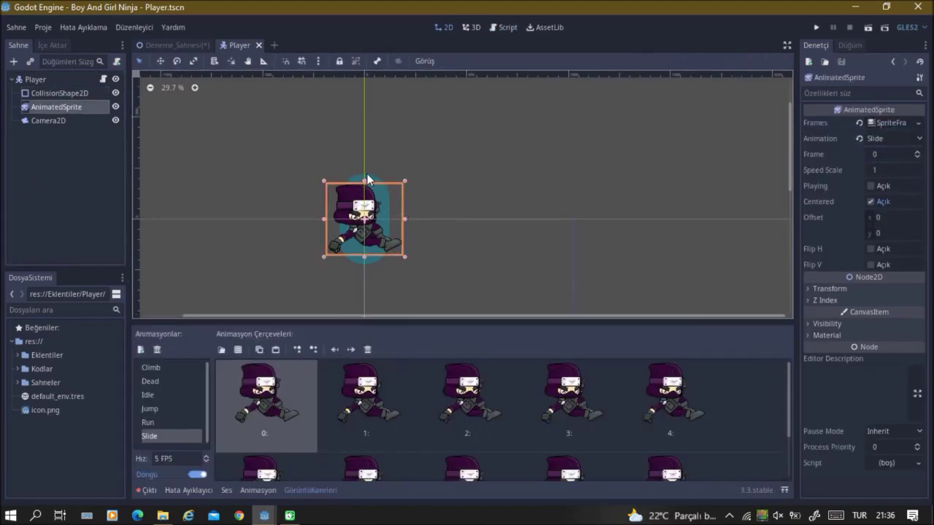
pyautogui.click(370, 185)
pyautogui.click(370, 185)
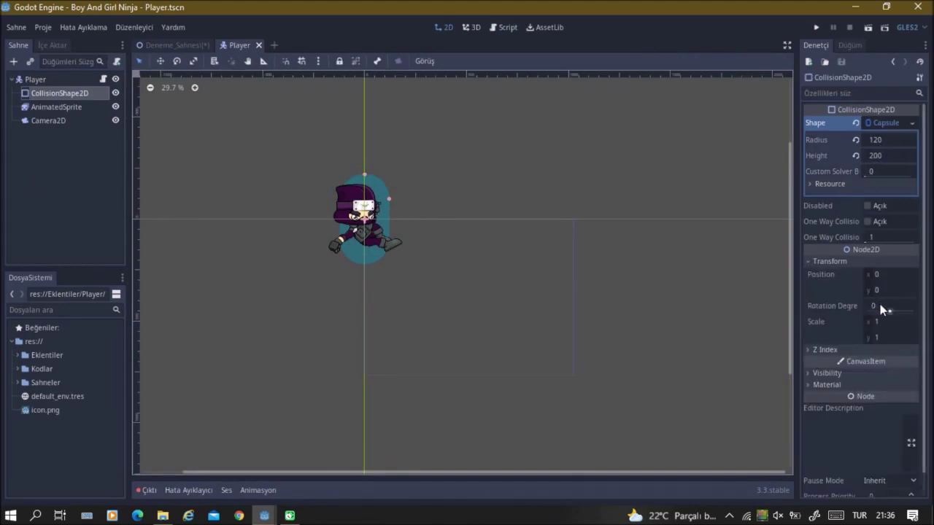
pyautogui.click(888, 302)
pyautogui.write('90')
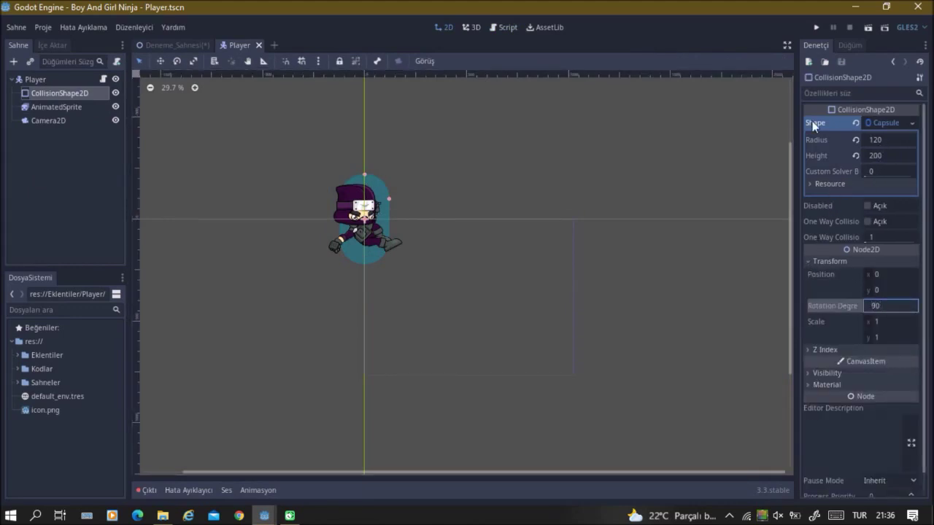
pyautogui.click(405, 229)
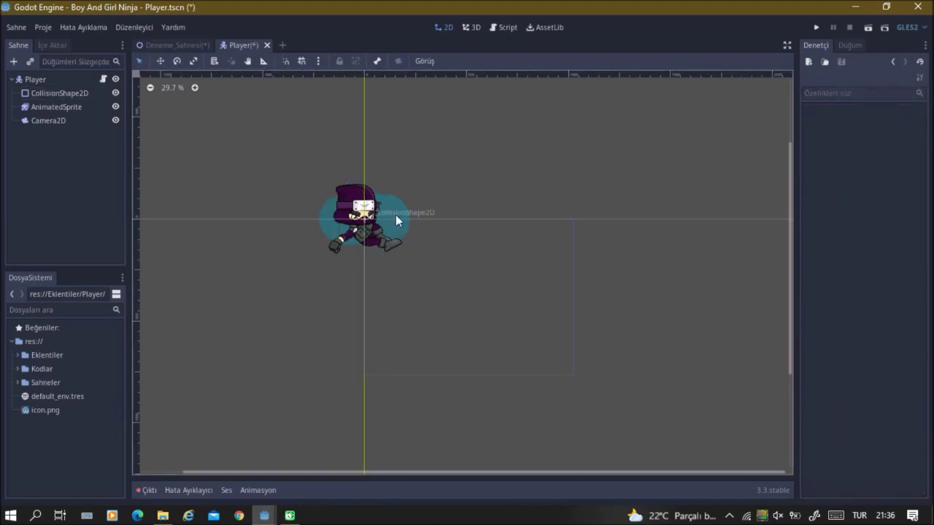
# Nudge the ninja sprite slightly, set the capsule radius to 200, and save.
pyautogui.click(392, 216)
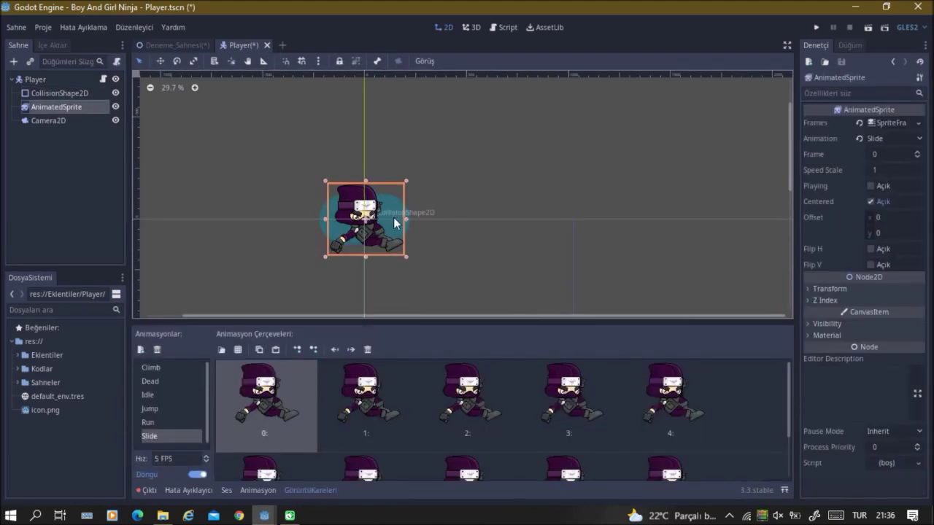
pyautogui.moveTo(394, 219); pyautogui.dragTo(391, 219)
pyautogui.click(409, 217)
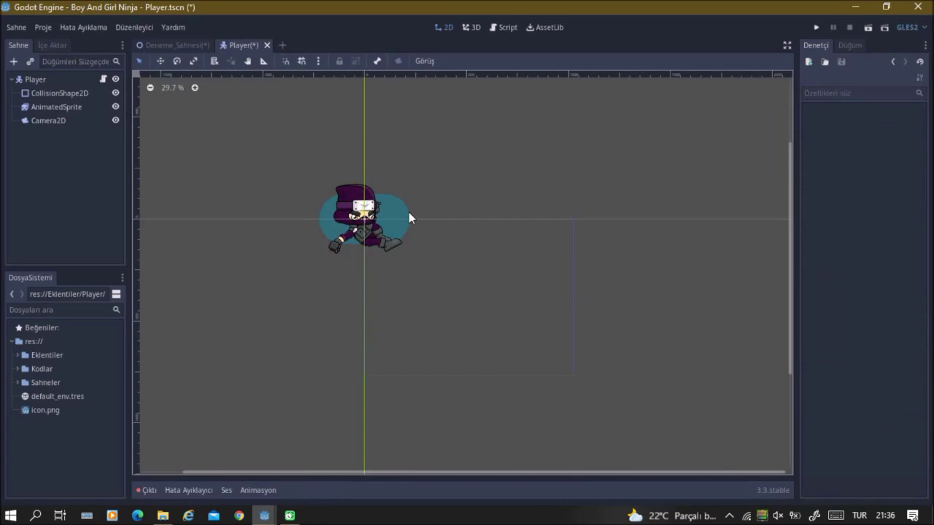
pyautogui.click(408, 212)
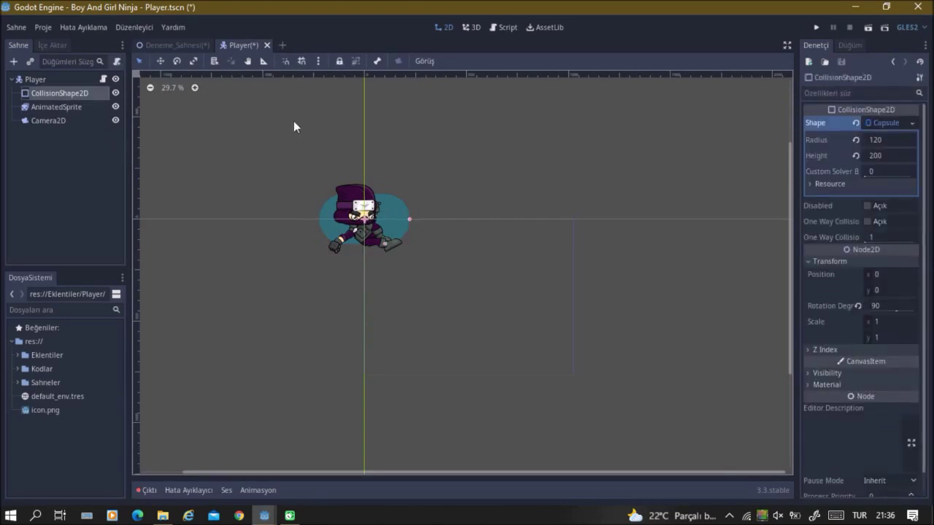
pyautogui.click(875, 140)
pyautogui.write('200')
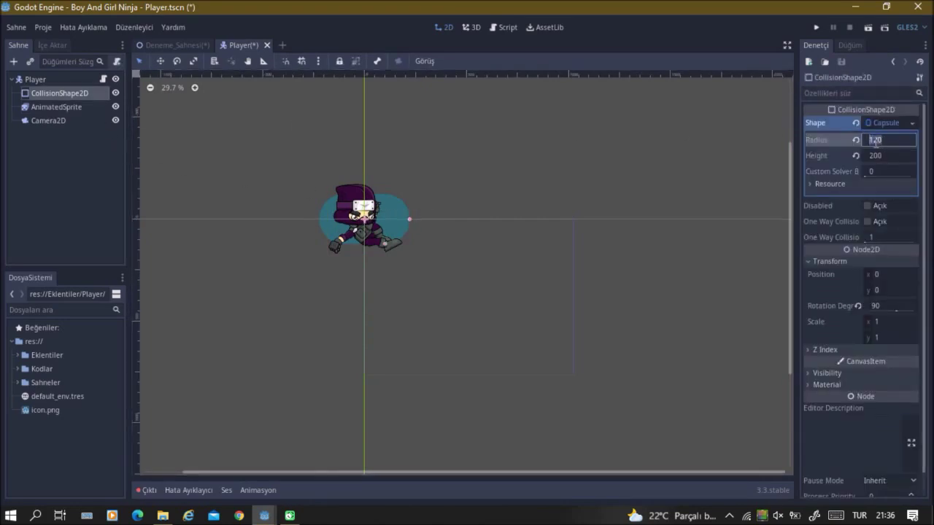
pyautogui.click(668, 152)
pyautogui.click(412, 201)
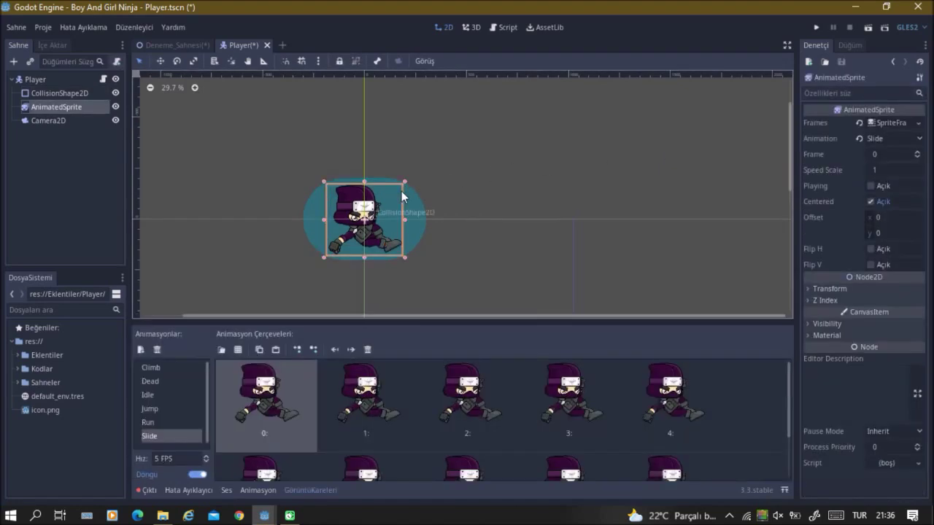
pyautogui.click(553, 207)
pyautogui.hotkey('ctrl', 's')
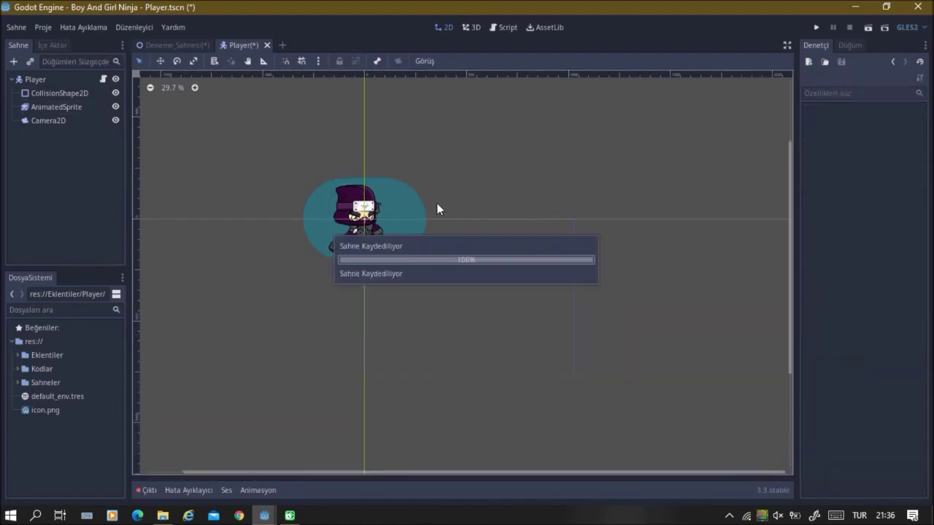
# Change the capsule radius to 180 and save the Player scene.
pyautogui.click(412, 203)
pyautogui.click(893, 139)
pyautogui.write('180')
pyautogui.click(558, 145)
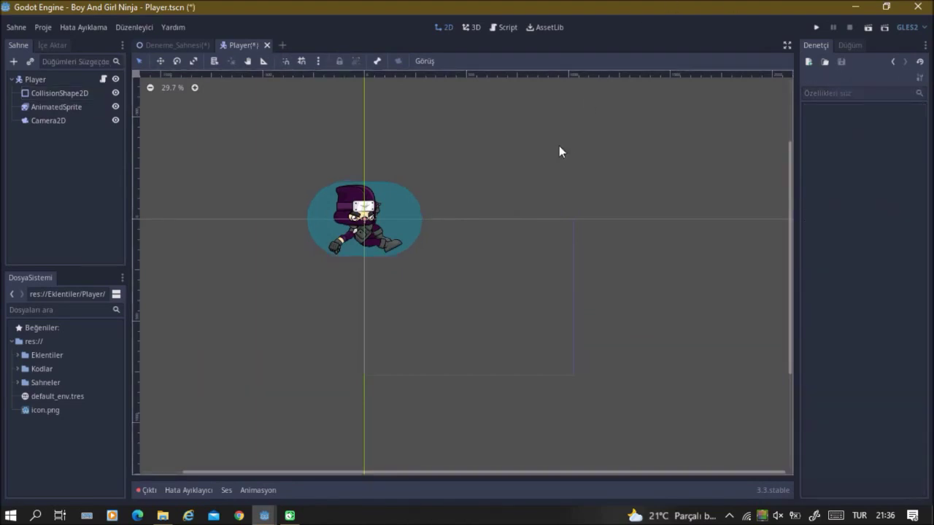
pyautogui.hotkey('ctrl', 's')
pyautogui.click(41, 83)
pyautogui.click(53, 93)
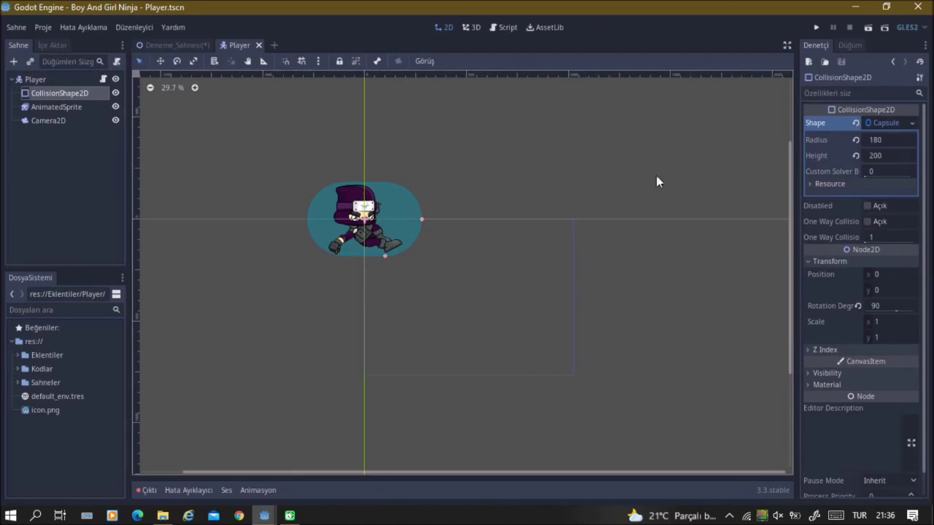
# Finish the radius line in slide() with 100 and save.
pyautogui.click(102, 79)
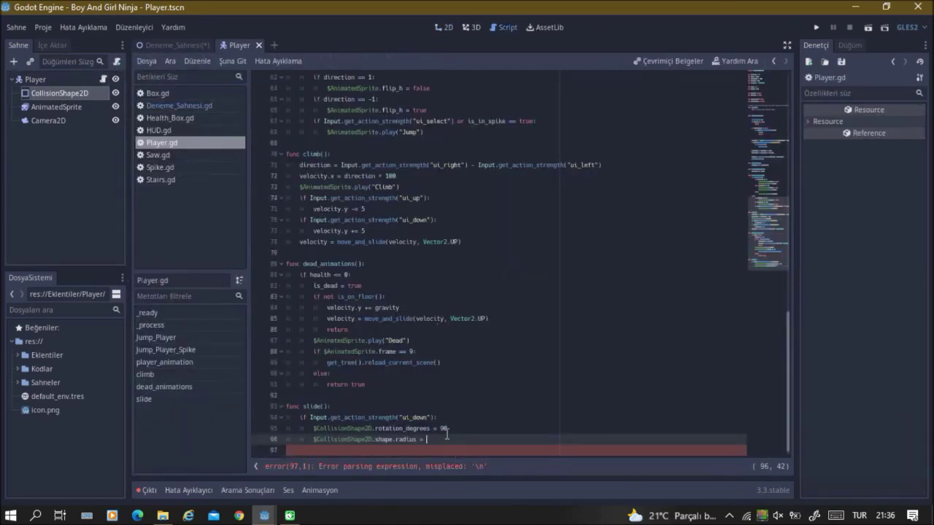
pyautogui.write('100')
pyautogui.hotkey('ctrl', 's')
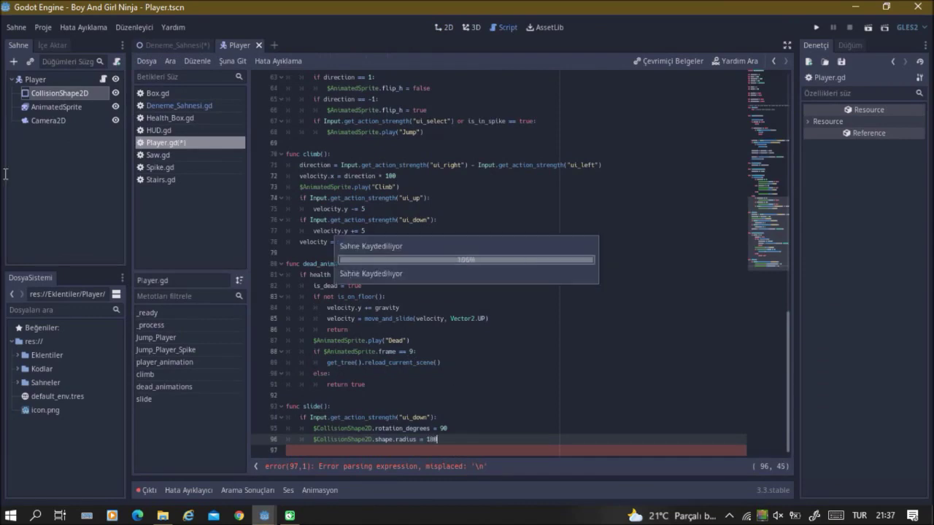
pyautogui.click(76, 94)
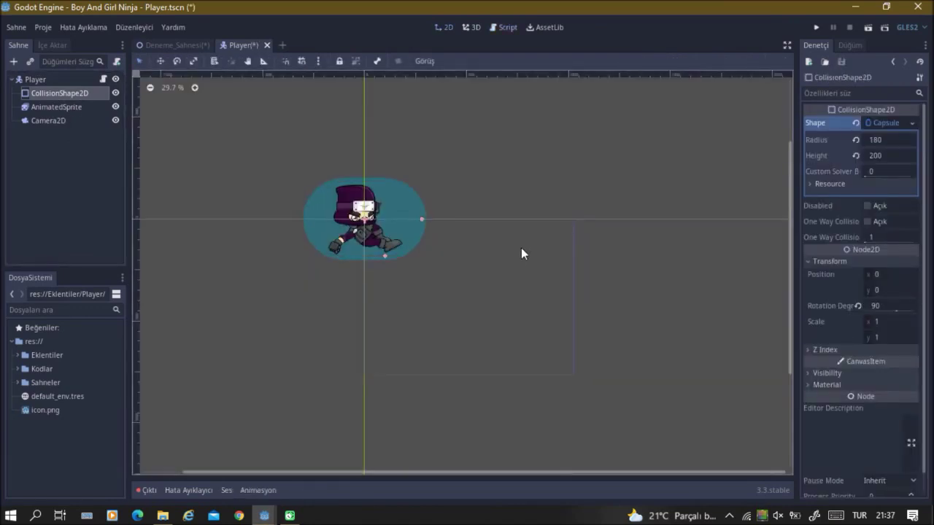
# Add 'is_slide = true' on line 97 of slide() and save Player.gd.
pyautogui.click(103, 79)
pyautogui.click(441, 341)
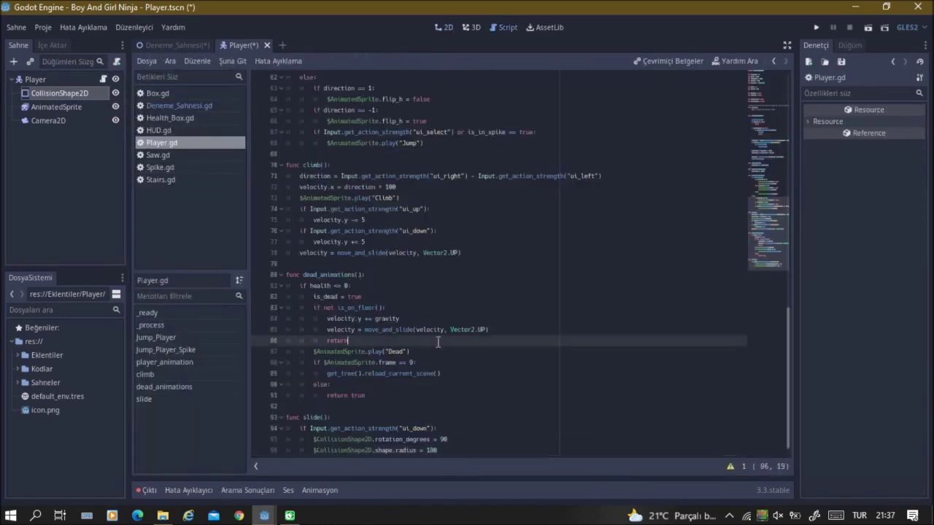
pyautogui.click(462, 450)
pyautogui.press('Return')
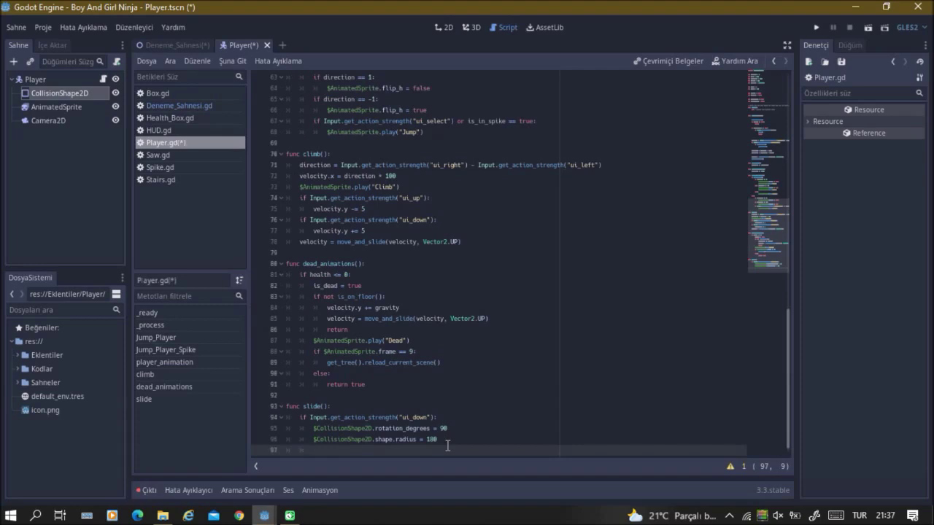
pyautogui.write('is')
pyautogui.write('_s')
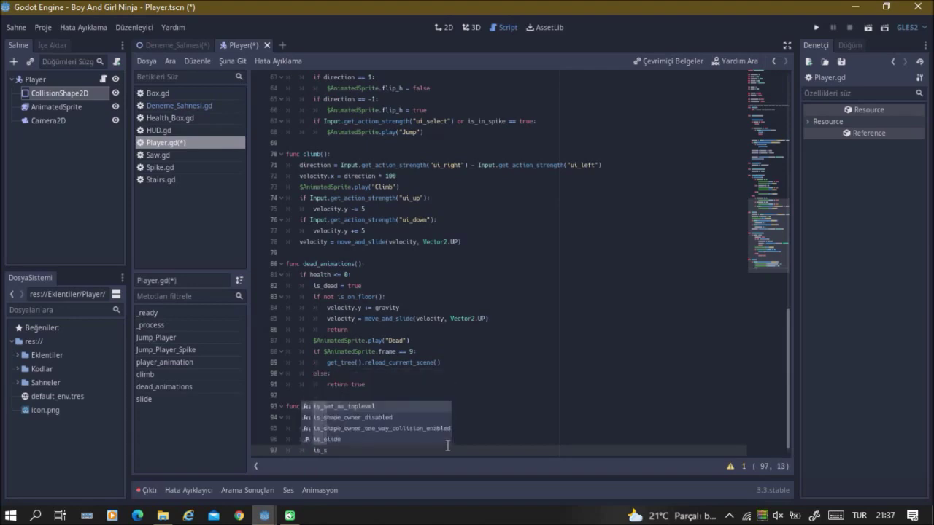
pyautogui.press('Down')
pyautogui.press('Down')
pyautogui.press('Down')
pyautogui.press('Return')
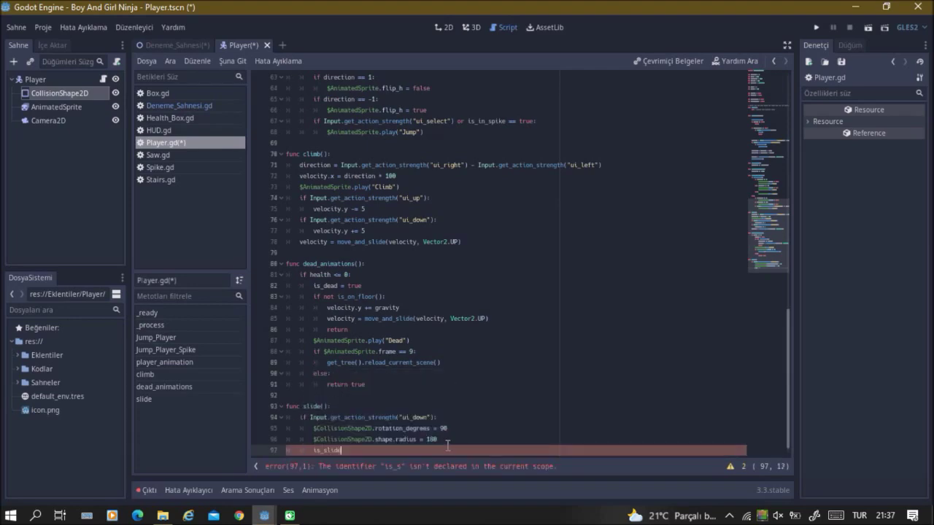
pyautogui.write(' = ')
pyautogui.write('t')
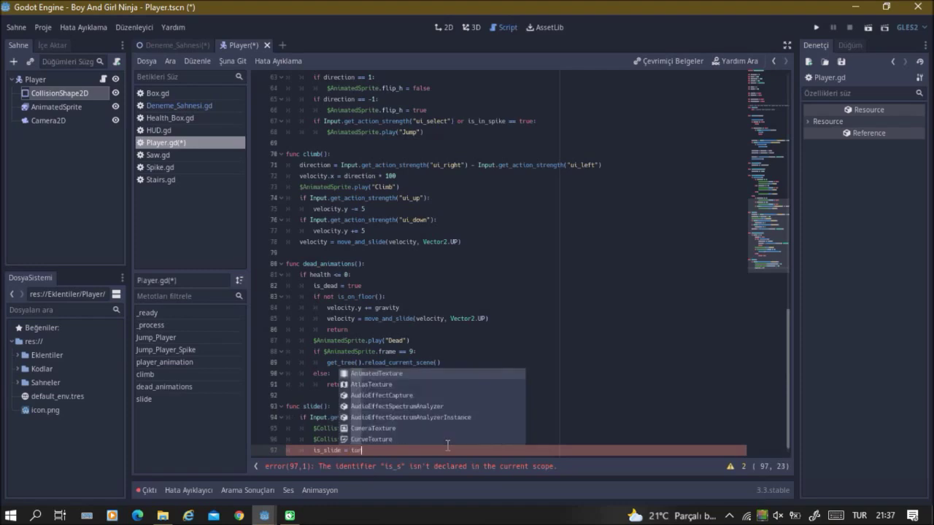
pyautogui.write('rue')
pyautogui.hotkey('ctrl', 's')
pyautogui.scroll(5, 362, 252)
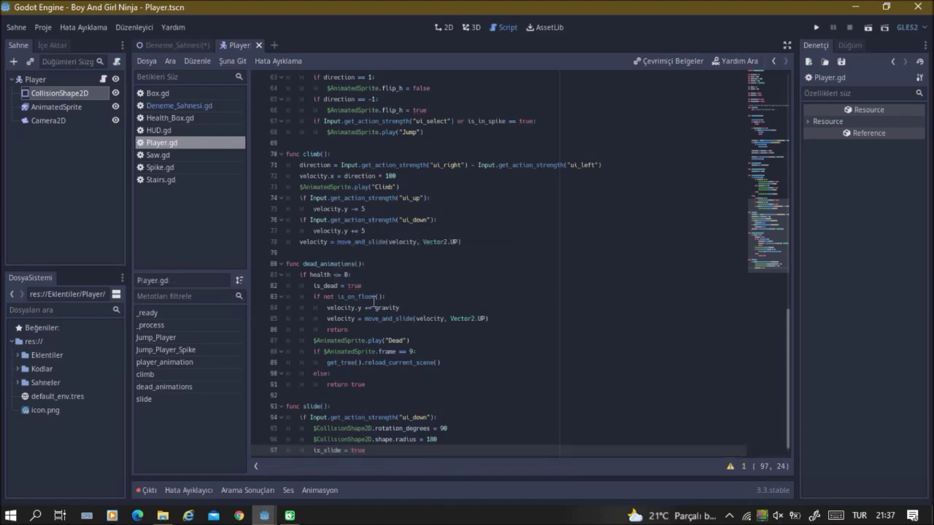
# Add an 'if is_slide == true:' check under the on-floor check in player_animation.
pyautogui.scroll(5, 368, 298)
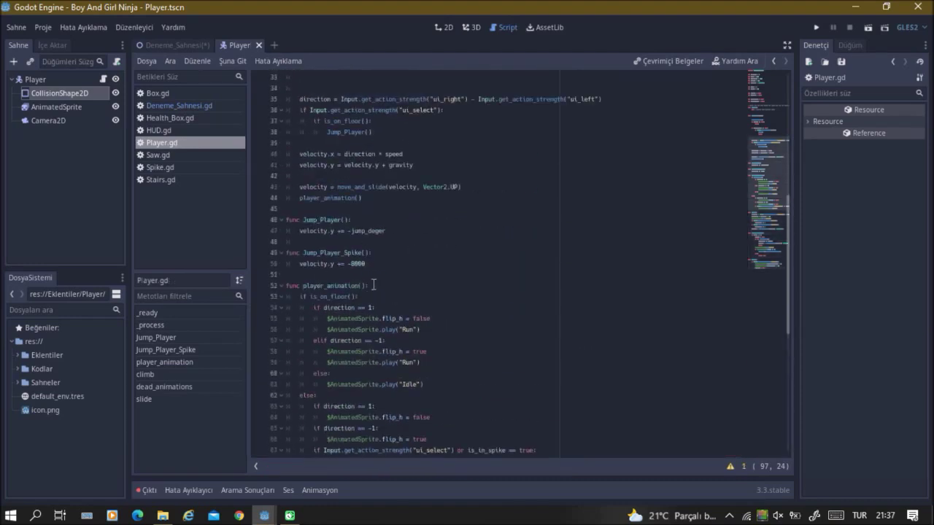
pyautogui.click(373, 285)
pyautogui.click(368, 296)
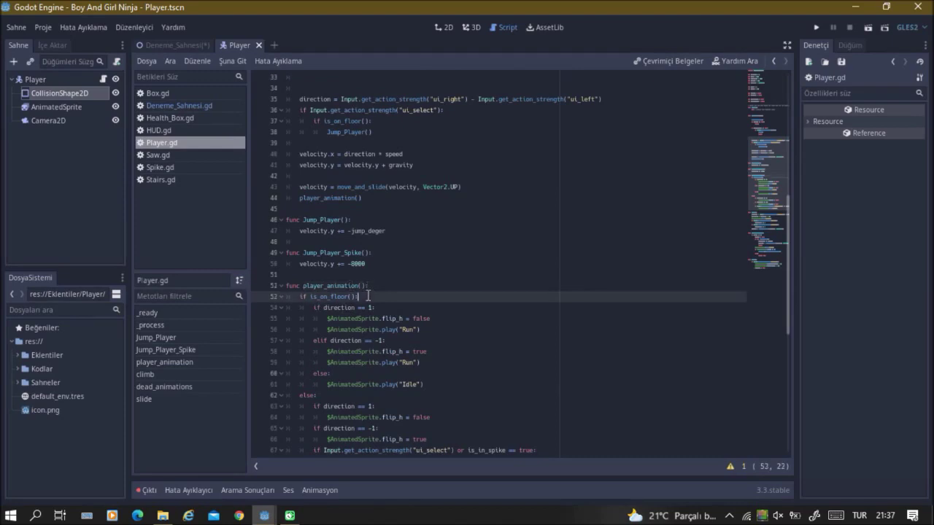
pyautogui.scroll(-1, 368, 296)
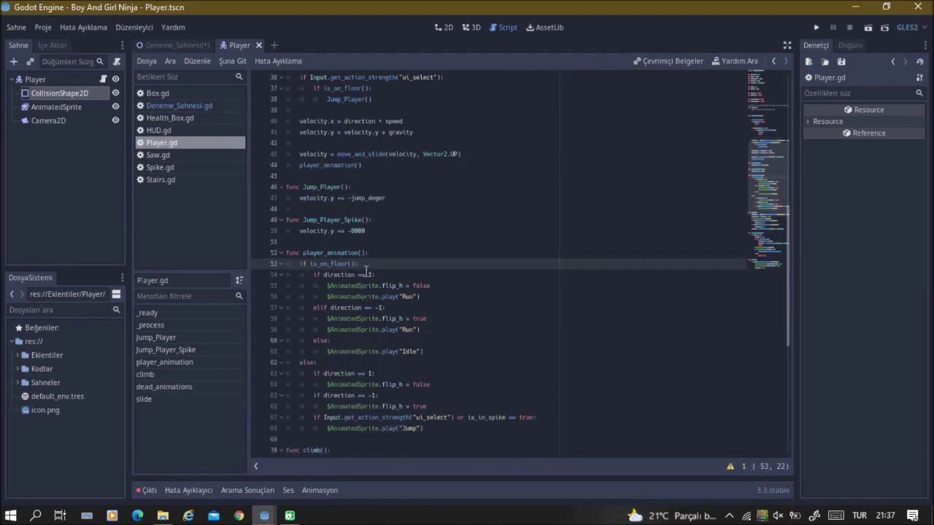
pyautogui.press('Return')
pyautogui.write('if ')
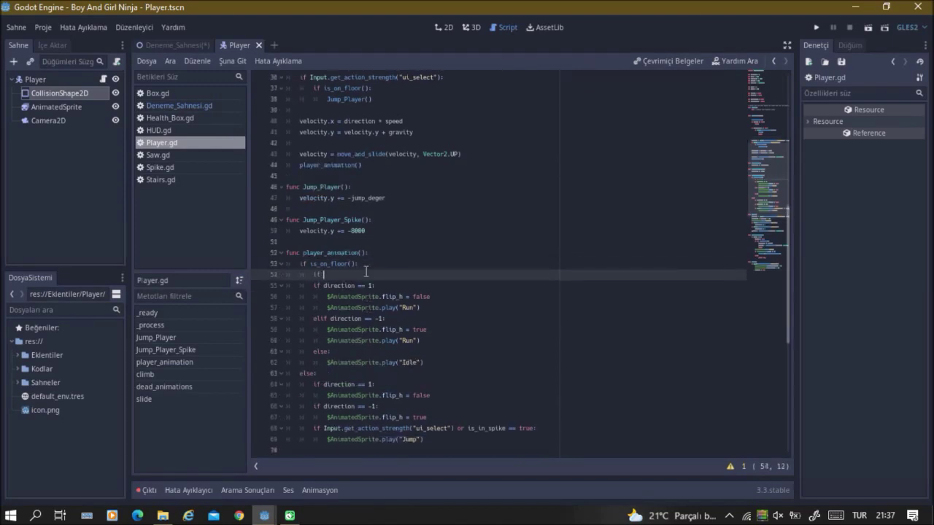
pyautogui.write('is_')
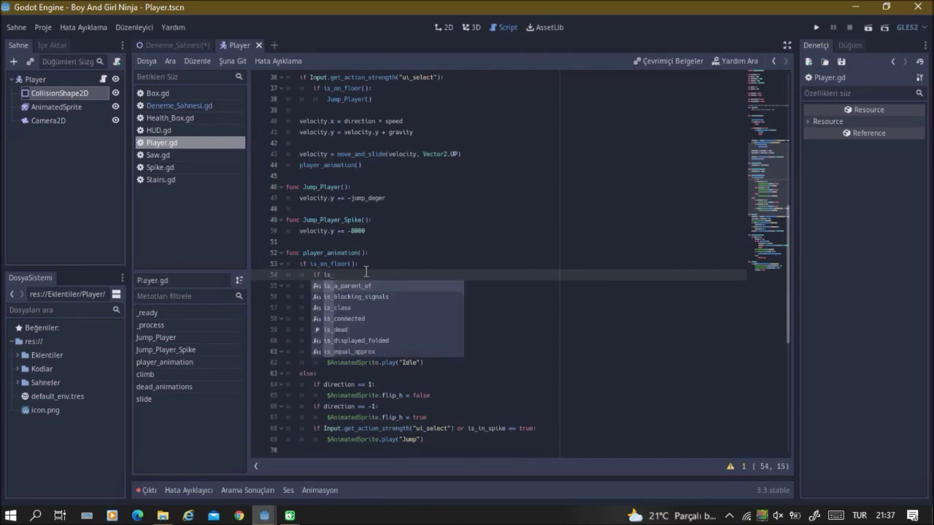
pyautogui.press('Down')
pyautogui.press('Down')
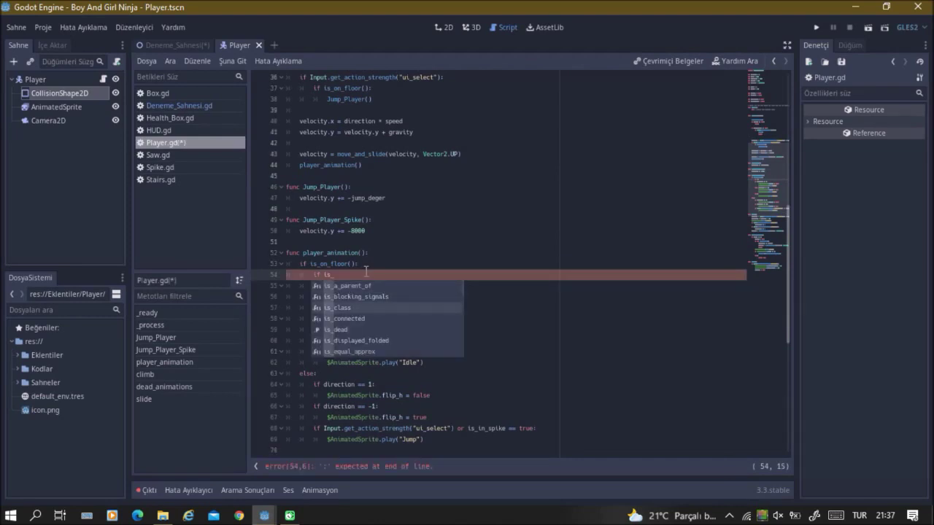
pyautogui.write('sl')
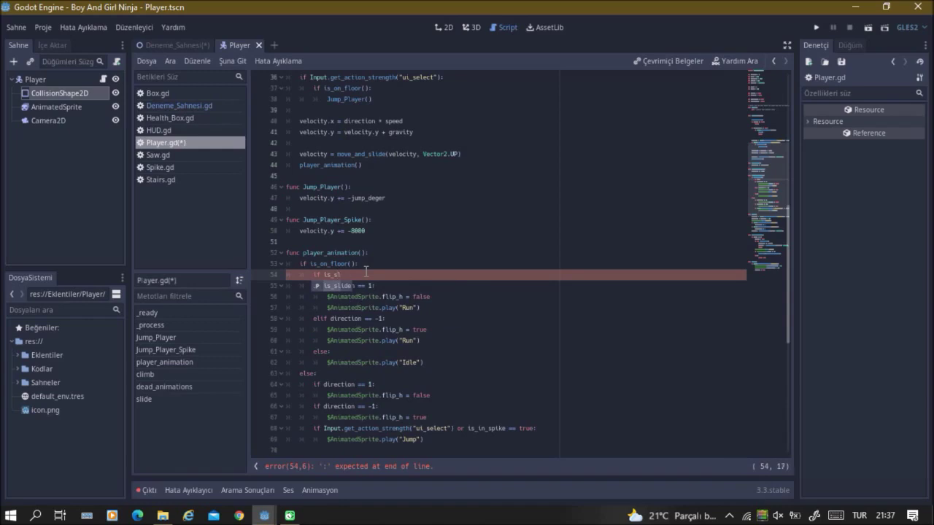
pyautogui.press('Return')
pyautogui.write('== true:')
pyautogui.press('Return')
pyautogui.hotkey('ctrl', 's')
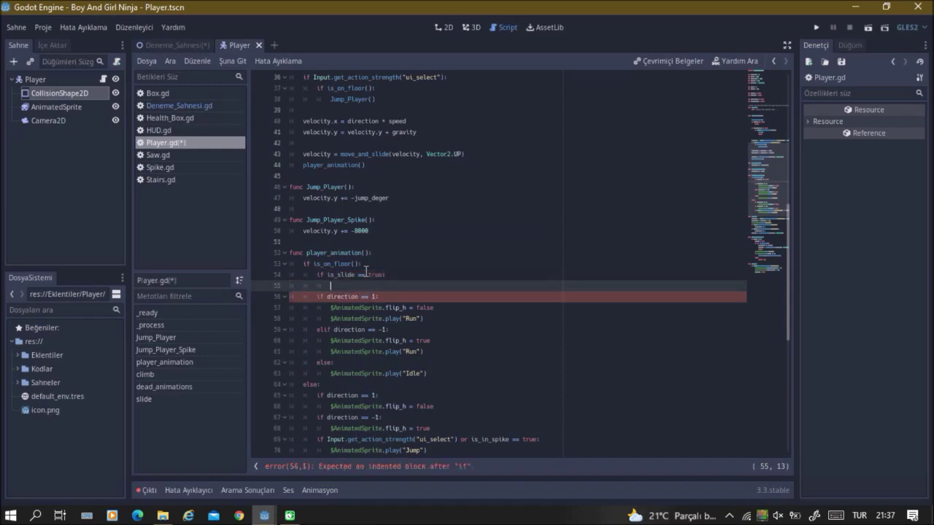
# Make the slide branch call $AnimatedSprite.play("Slide") and save the script.
pyautogui.write('$')
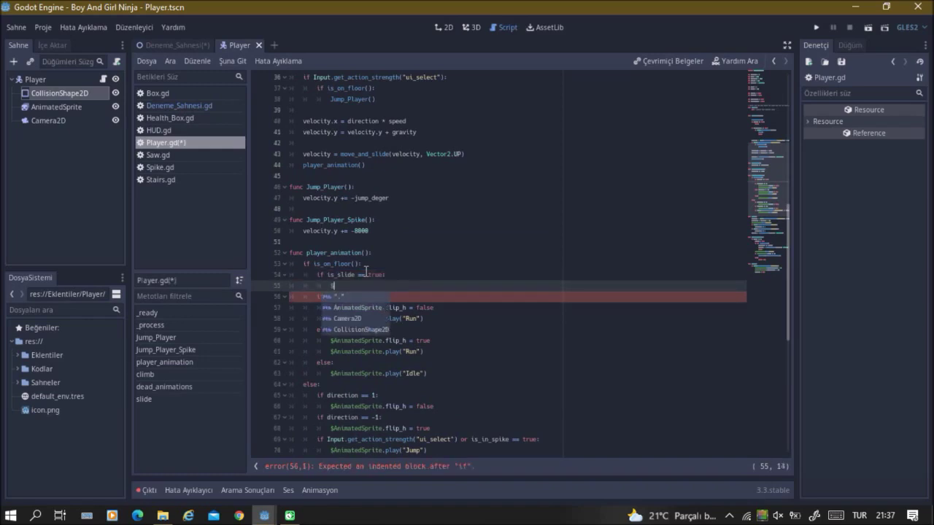
pyautogui.press('Return')
pyautogui.write('.play("')
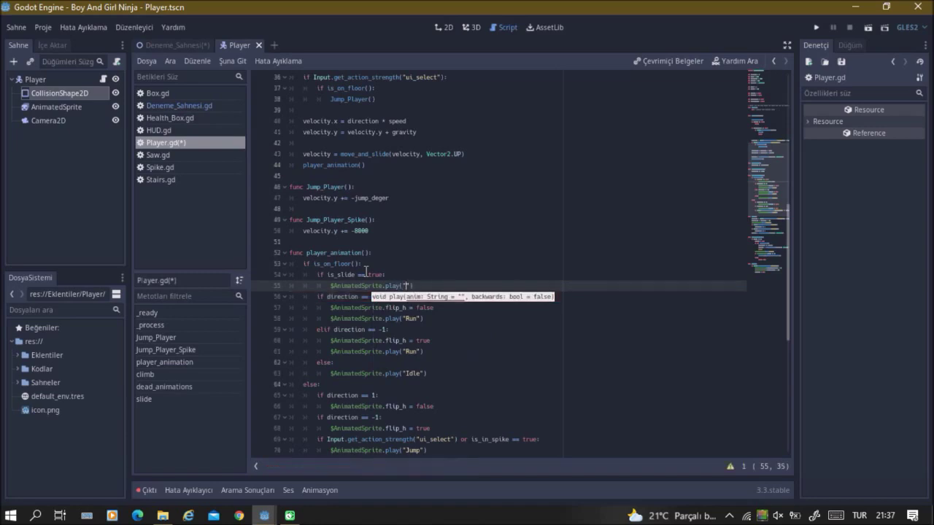
pyautogui.write('Slide')
pyautogui.hotkey('ctrl', 's')
pyautogui.click(47, 107)
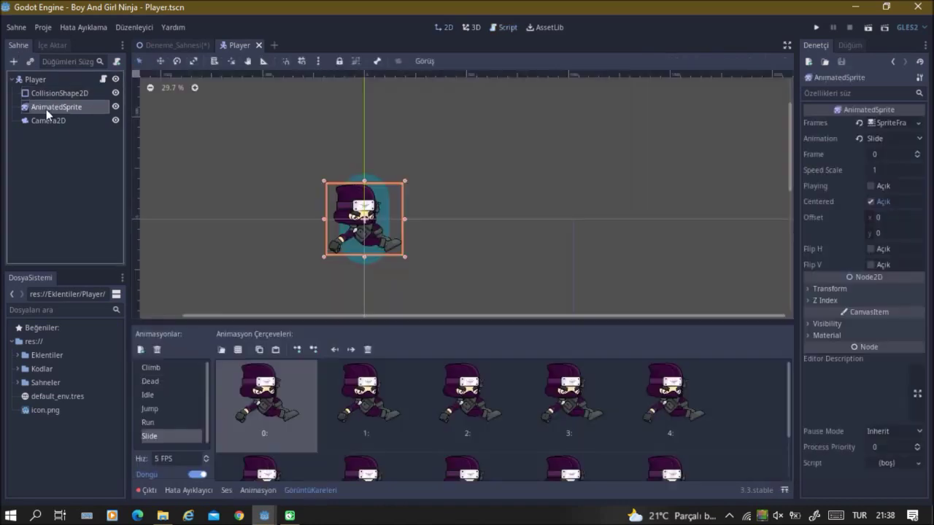
pyautogui.click(103, 79)
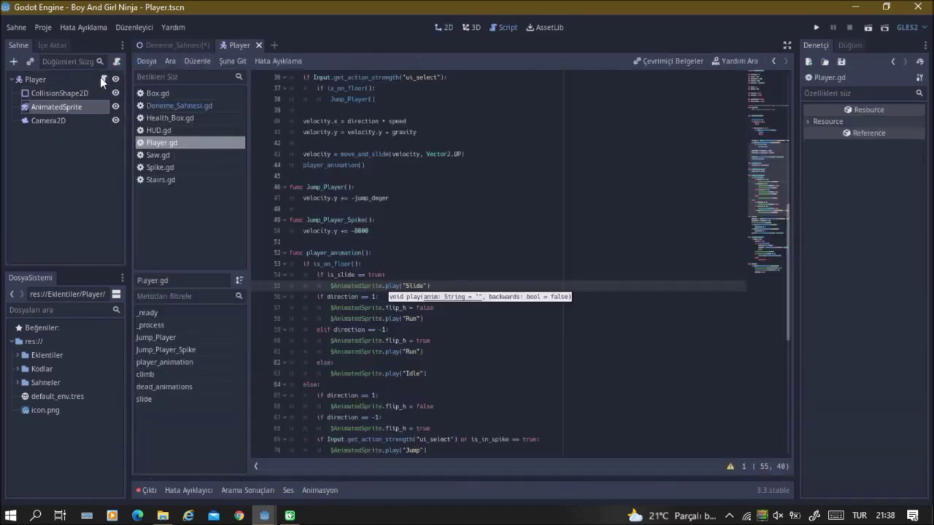
# Turn the following direction if into elif and save Player.gd.
pyautogui.click(450, 284)
pyautogui.press('Return')
pyautogui.write('direction')
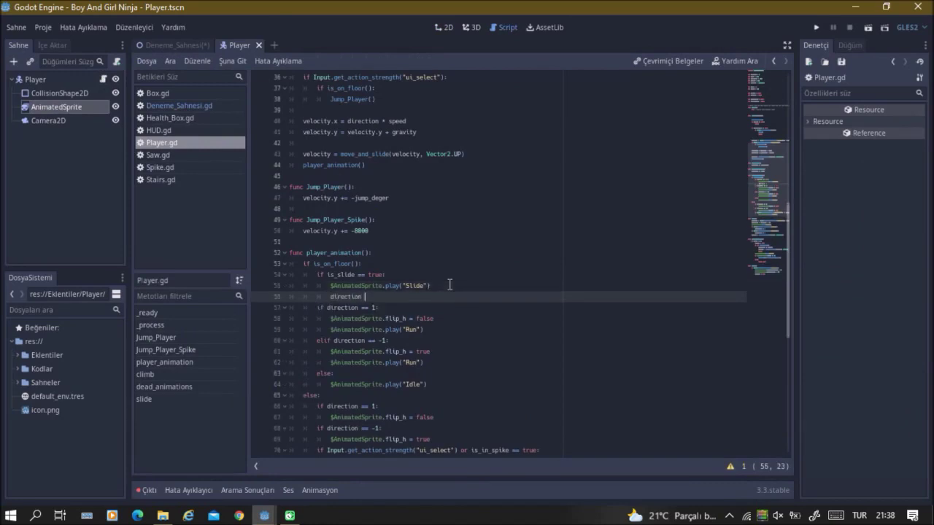
pyautogui.press('BackSpace')
pyautogui.press('BackSpace')
pyautogui.press('BackSpace')
pyautogui.press('BackSpace')
pyautogui.press('BackSpace')
pyautogui.press('BackSpace')
pyautogui.press('BackSpace')
pyautogui.press('BackSpace')
pyautogui.press('BackSpace')
pyautogui.press('BackSpace')
pyautogui.press('BackSpace')
pyautogui.click(315, 297)
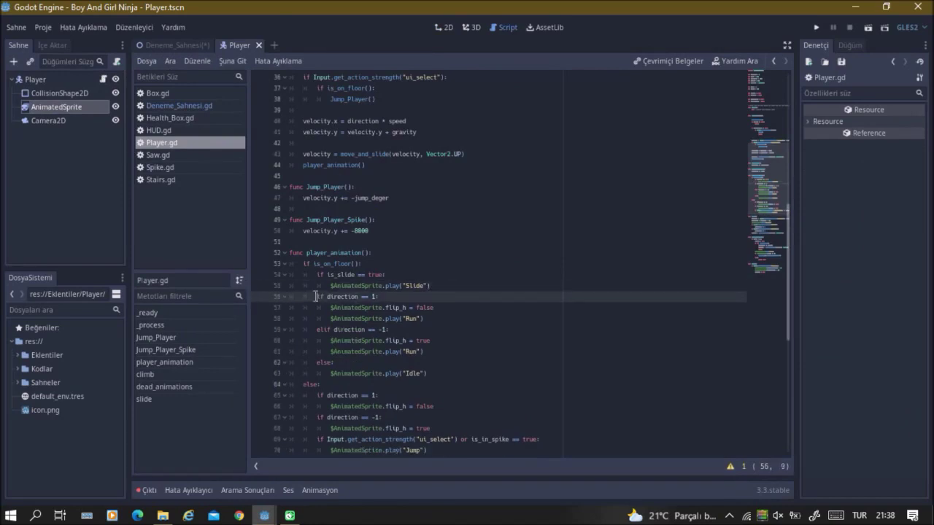
pyautogui.write('el')
pyautogui.hotkey('ctrl', 's')
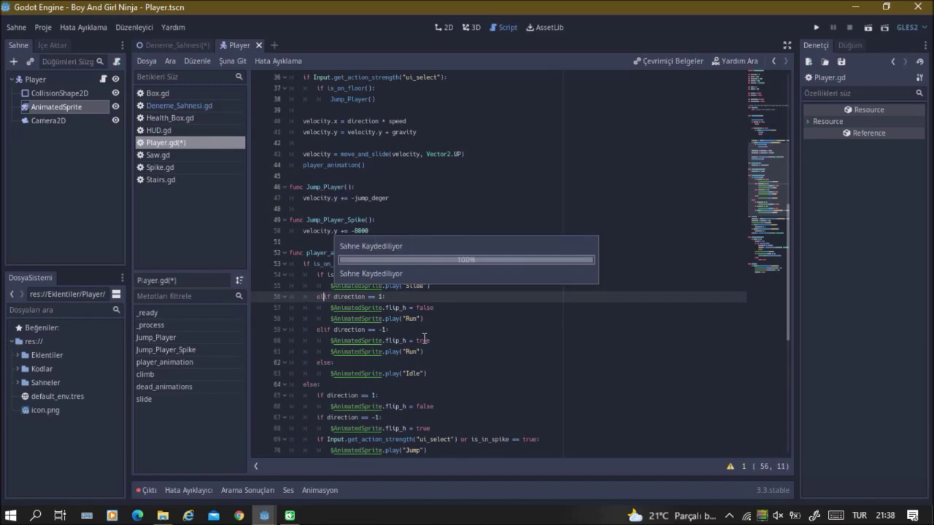
pyautogui.scroll(-1, 425, 337)
pyautogui.scroll(-5, 409, 365)
pyautogui.scroll(-2, 386, 408)
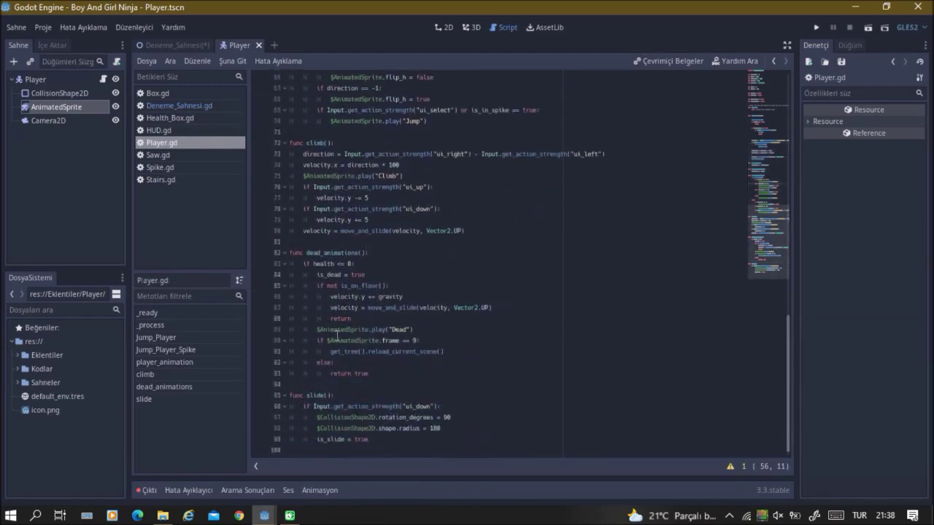
pyautogui.click(379, 440)
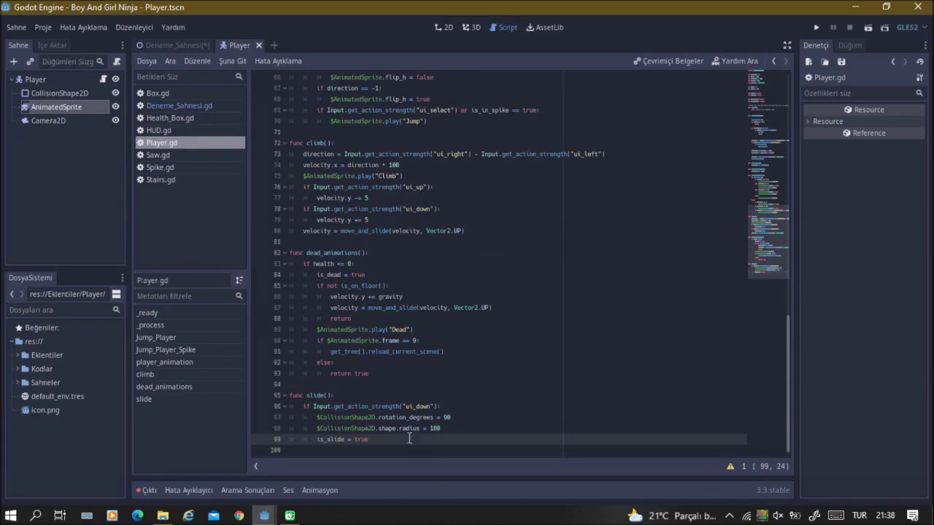
pyautogui.moveTo(367, 439)
pyautogui.mouseDown()
pyautogui.moveTo(318, 440)
pyautogui.moveTo(471, 424)
pyautogui.mouseUp()
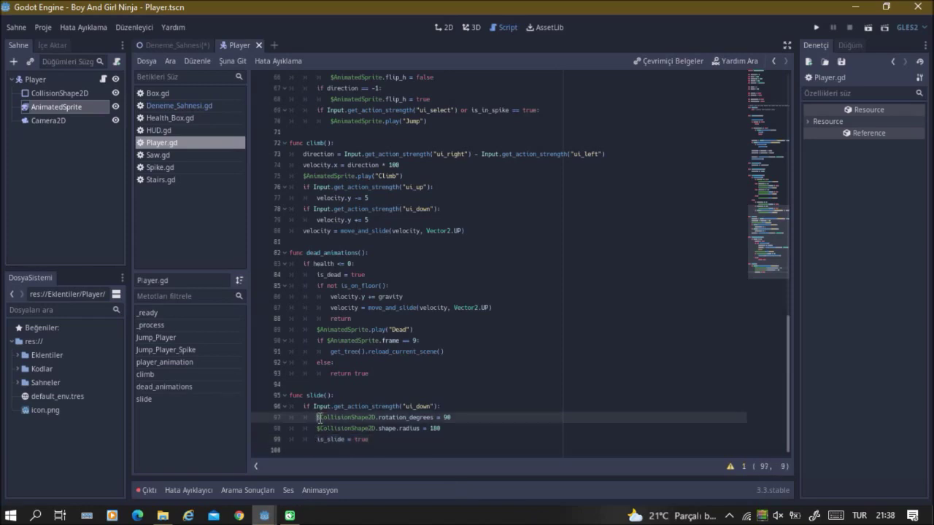
pyautogui.scroll(5, 481, 416)
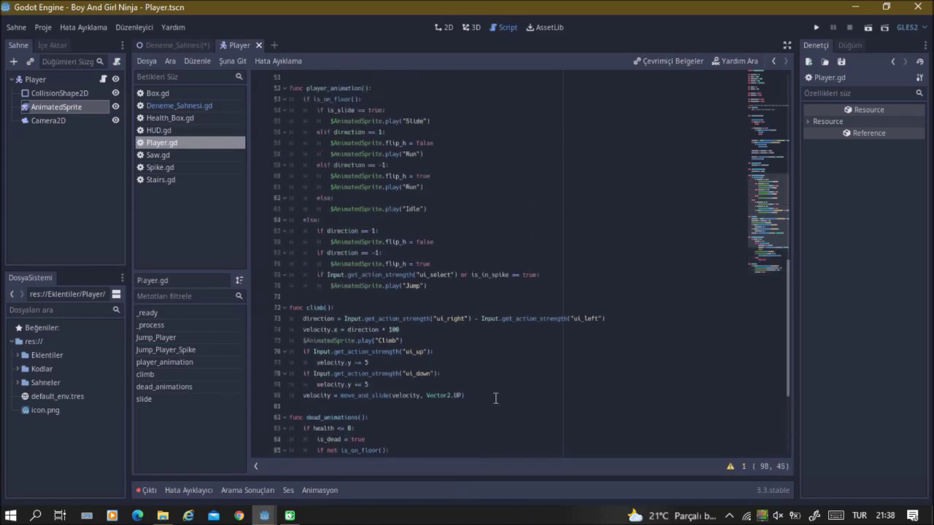
pyautogui.scroll(4, 494, 396)
pyautogui.moveTo(319, 242); pyautogui.dragTo(402, 246)
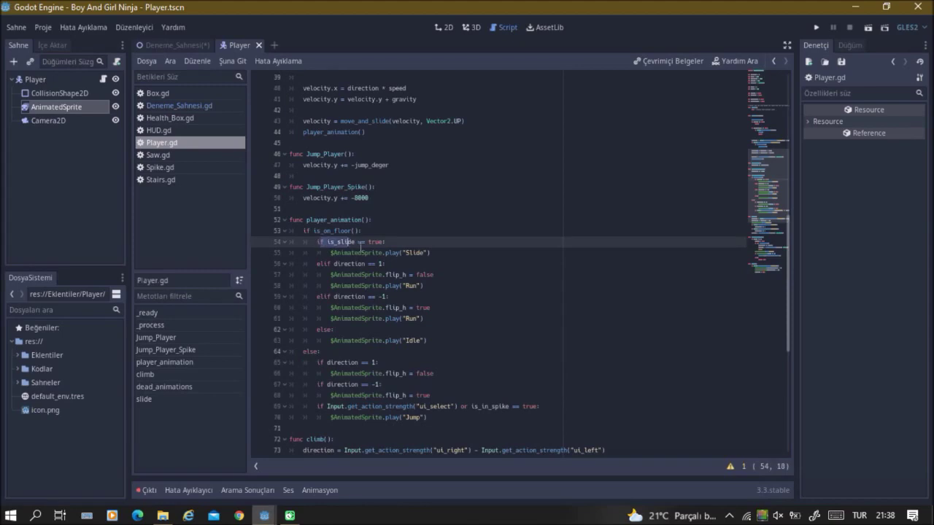
pyautogui.click(401, 246)
pyautogui.scroll(3, 391, 178)
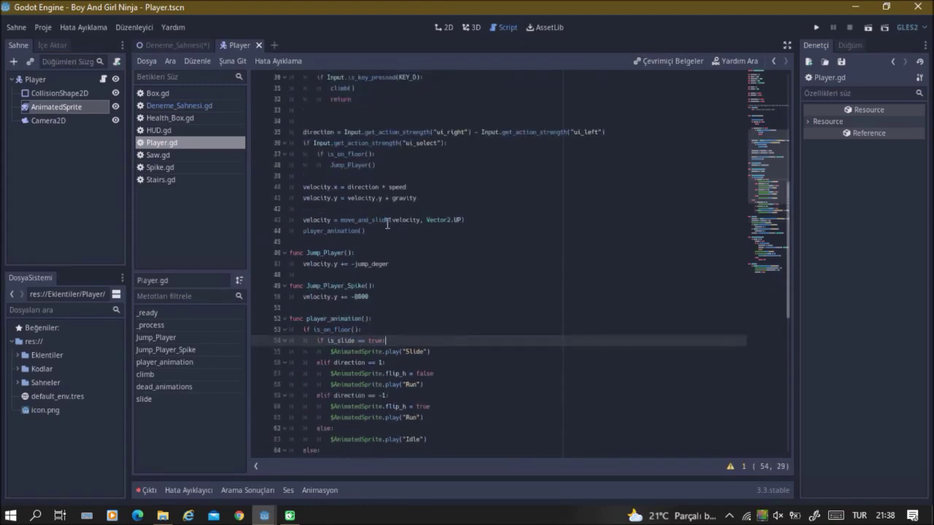
pyautogui.moveTo(387, 230); pyautogui.dragTo(304, 231)
pyautogui.click(305, 231)
pyautogui.scroll(-6, 394, 292)
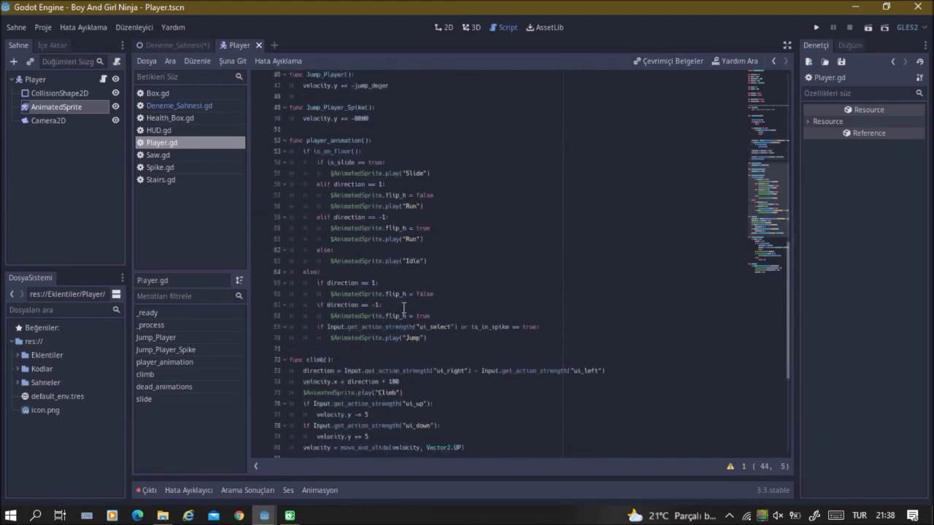
pyautogui.scroll(-5, 409, 304)
pyautogui.click(377, 440)
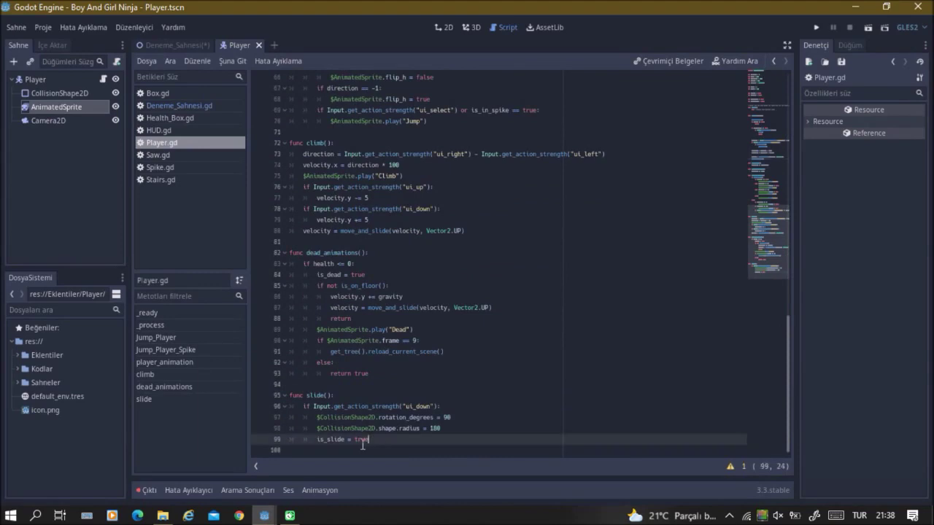
pyautogui.press('Return')
# Add an 'if Input.get_action_strength("ui_up"):' branch in slide().
pyautogui.write('if In')
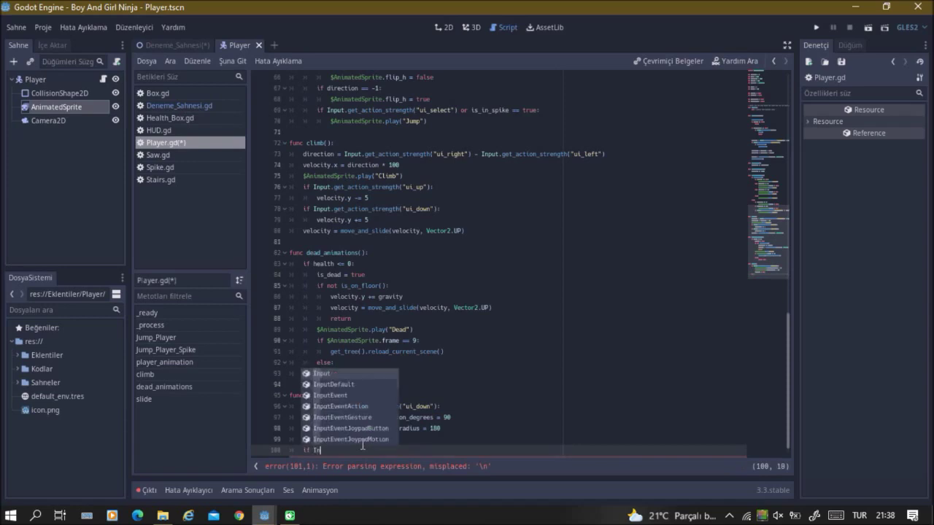
pyautogui.press('Return')
pyautogui.write('.get')
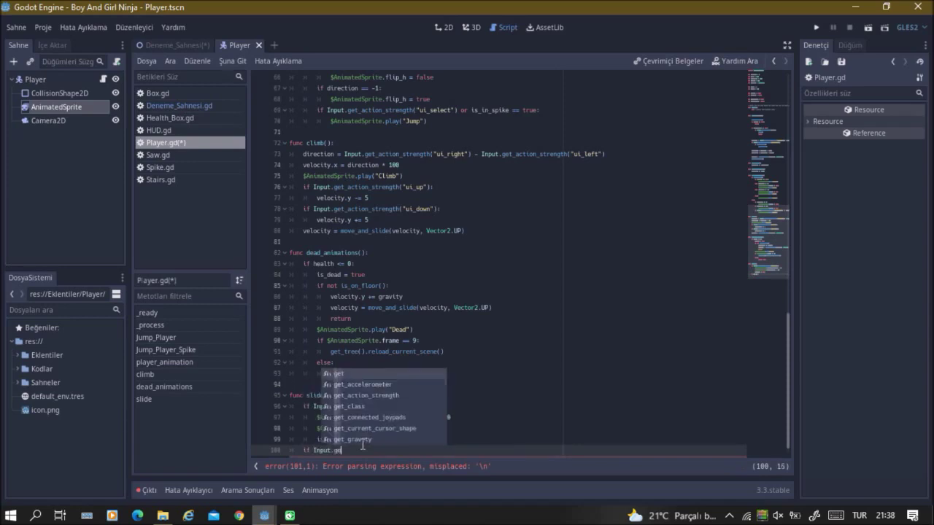
pyautogui.press('Down')
pyautogui.press('Down')
pyautogui.press('Return')
pyautogui.press('Down')
pyautogui.press('Down')
pyautogui.press('Down')
pyautogui.press('Down')
pyautogui.press('Down')
pyautogui.press('Down')
pyautogui.press('Down')
pyautogui.press('Down')
pyautogui.press('Down')
pyautogui.press('Down')
pyautogui.press('Down')
pyautogui.press('Down')
pyautogui.press('Return')
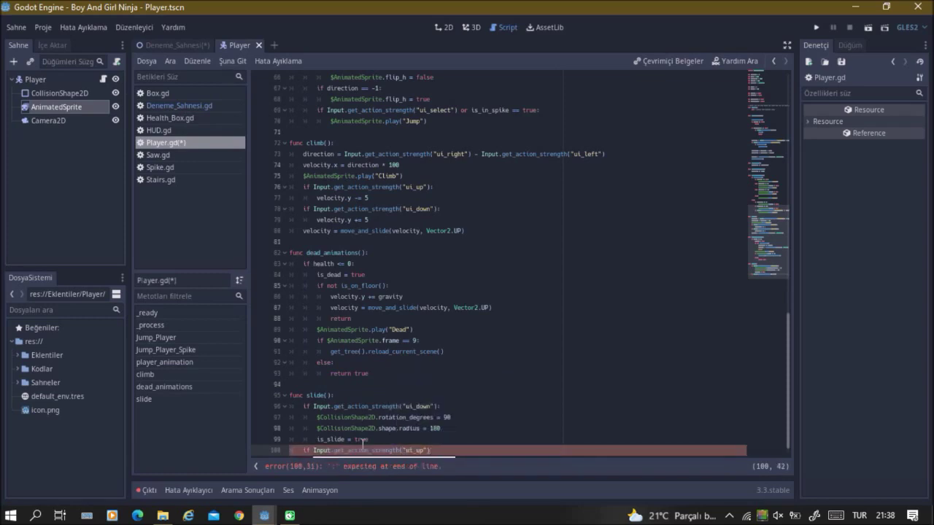
pyautogui.write(':')
pyautogui.press('Return')
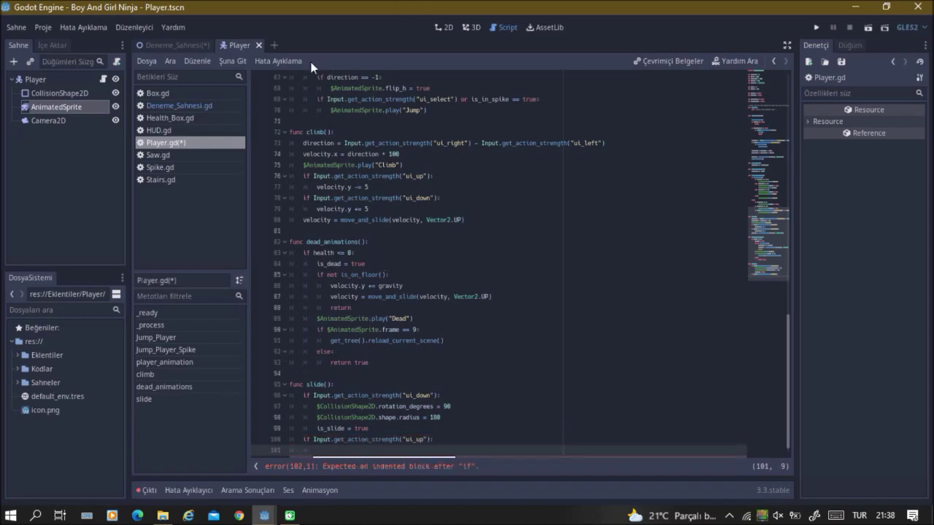
# In the ui_up branch, reset $CollisionShape2D.rotation_degrees to 0.
pyautogui.write('$')
pyautogui.write('C')
pyautogui.press('Return')
pyautogui.press('BackSpace')
pyautogui.press('BackSpace')
pyautogui.press('BackSpace')
pyautogui.press('BackSpace')
pyautogui.press('BackSpace')
pyautogui.press('BackSpace')
pyautogui.press('BackSpace')
pyautogui.press('BackSpace')
pyautogui.press('BackSpace')
pyautogui.write('$Co')
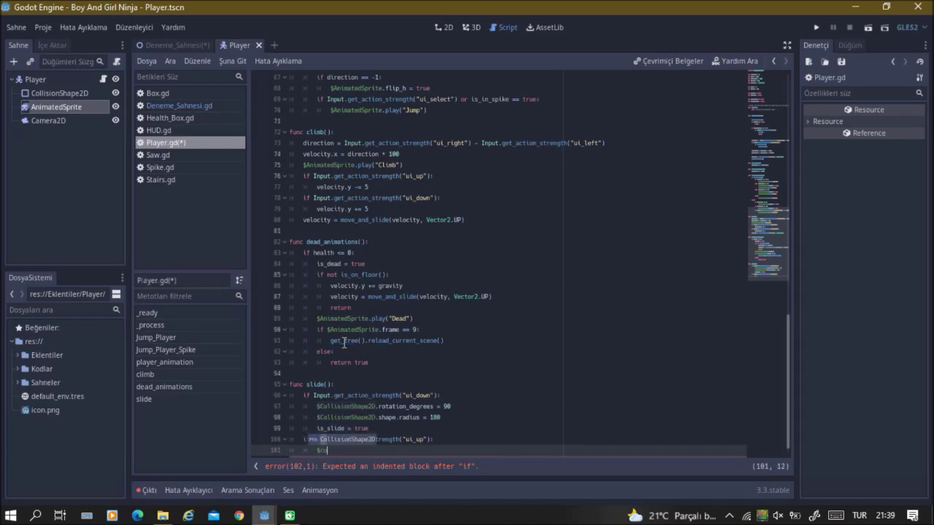
pyautogui.press('Return')
pyautogui.write('ro')
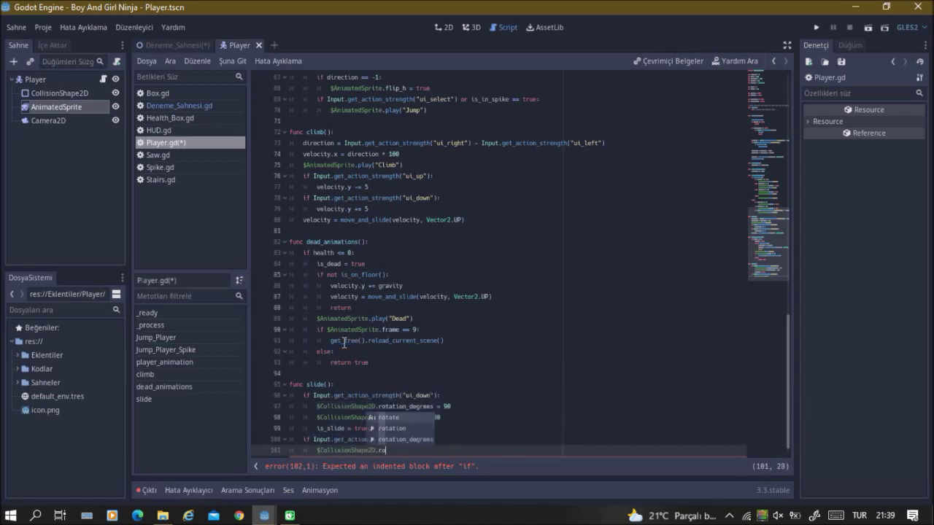
pyautogui.press('Down')
pyautogui.press('Down')
pyautogui.press('Return')
pyautogui.write('= 0')
pyautogui.press('Return')
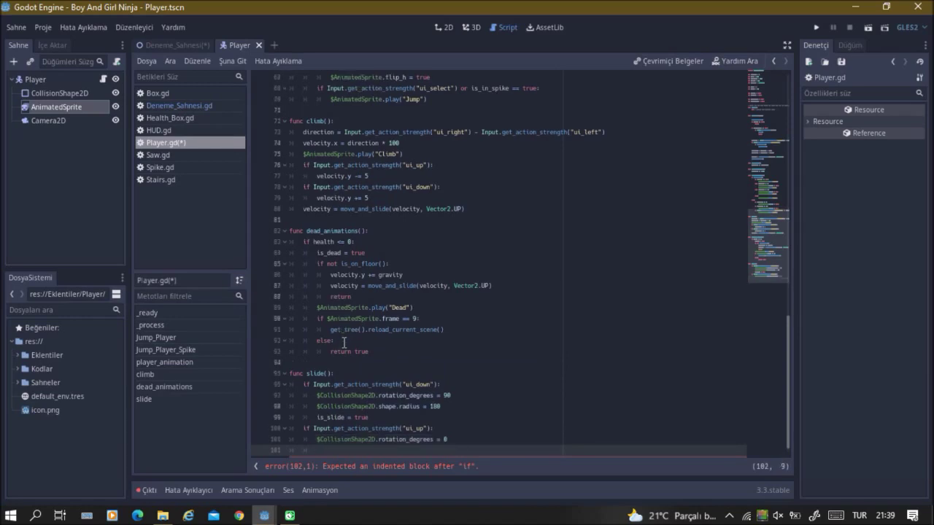
# Start a $CollisionShape2D.shape.radius = line and check the capsule's current radius.
pyautogui.write('$')
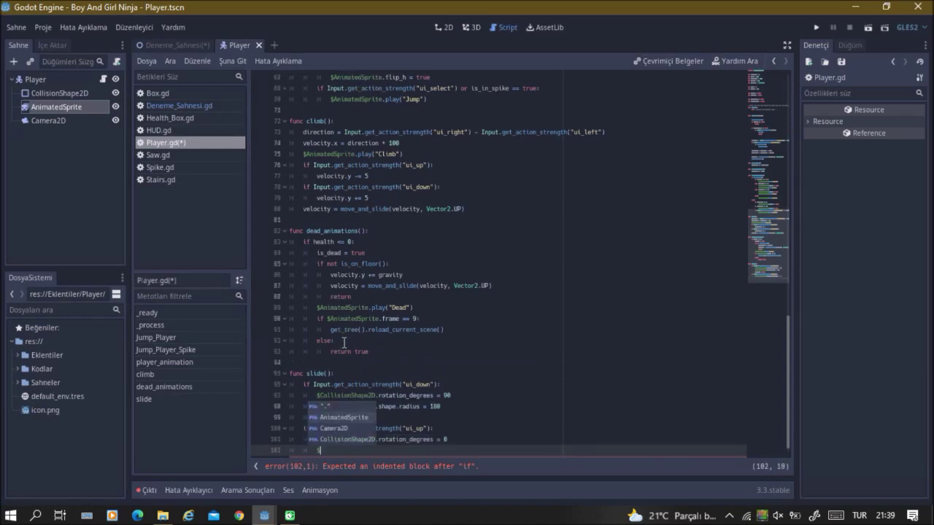
pyautogui.press('Down')
pyautogui.press('Down')
pyautogui.press('Down')
pyautogui.press('Return')
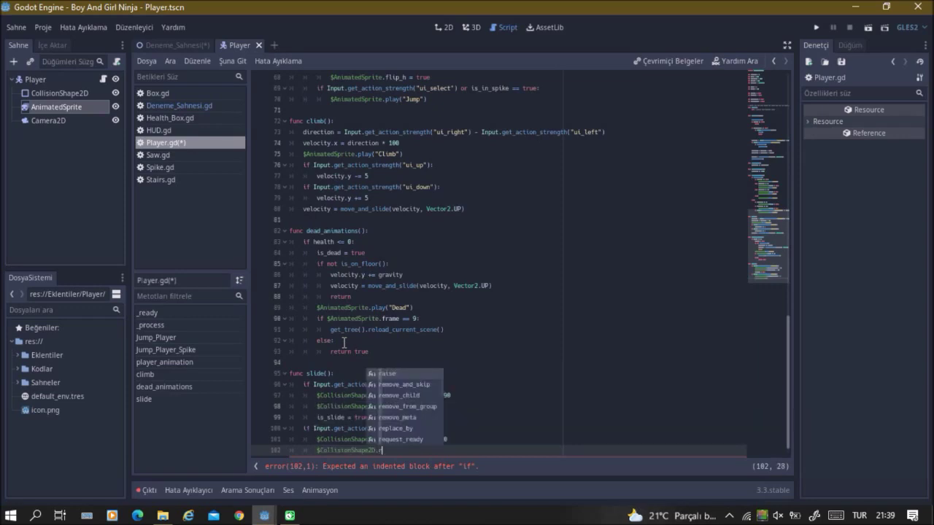
pyautogui.click(354, 407)
pyautogui.click(402, 450)
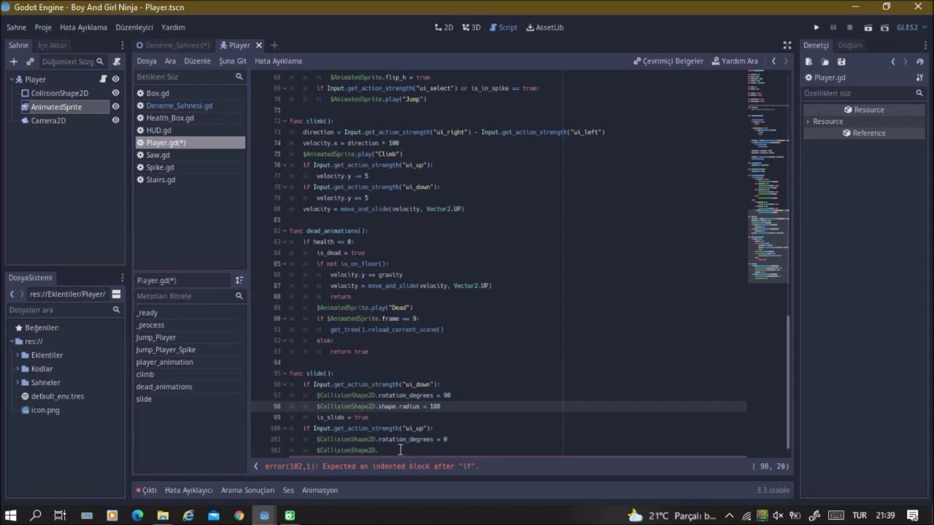
pyautogui.write('shape')
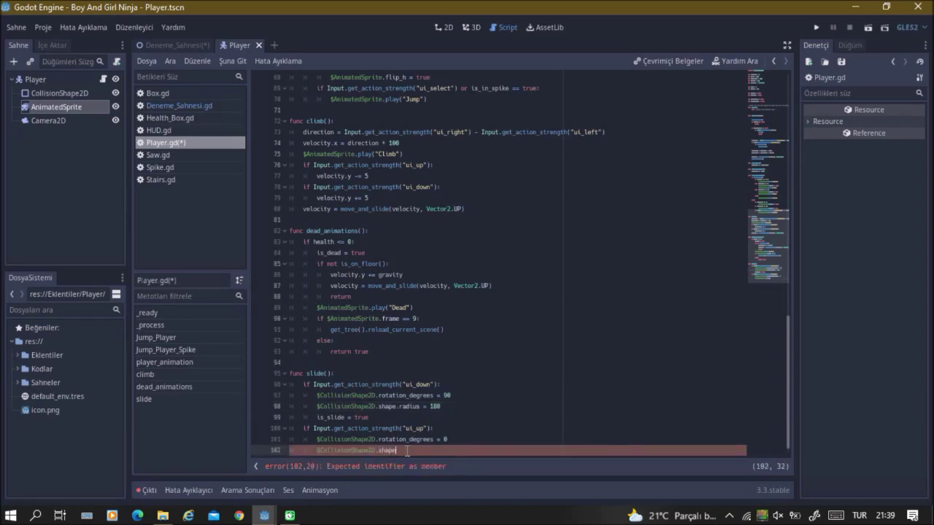
pyautogui.write('.r')
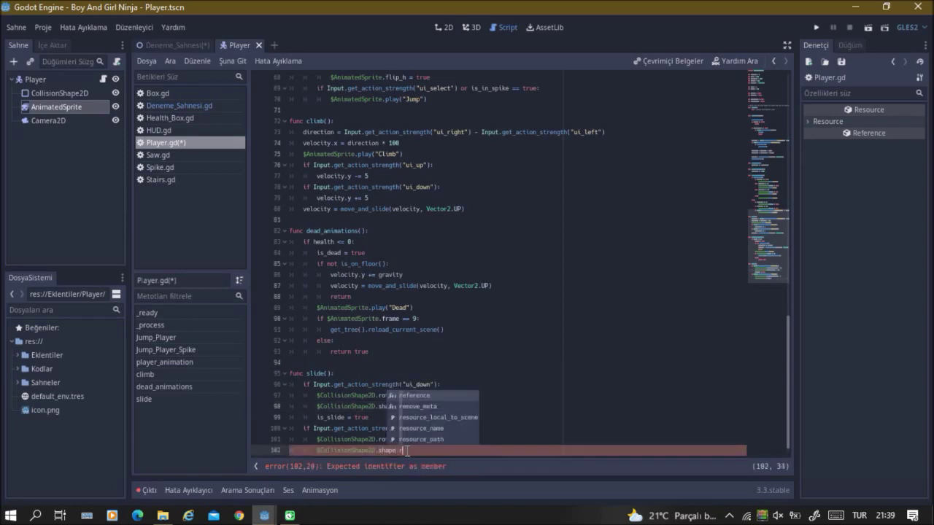
pyautogui.write('adius =')
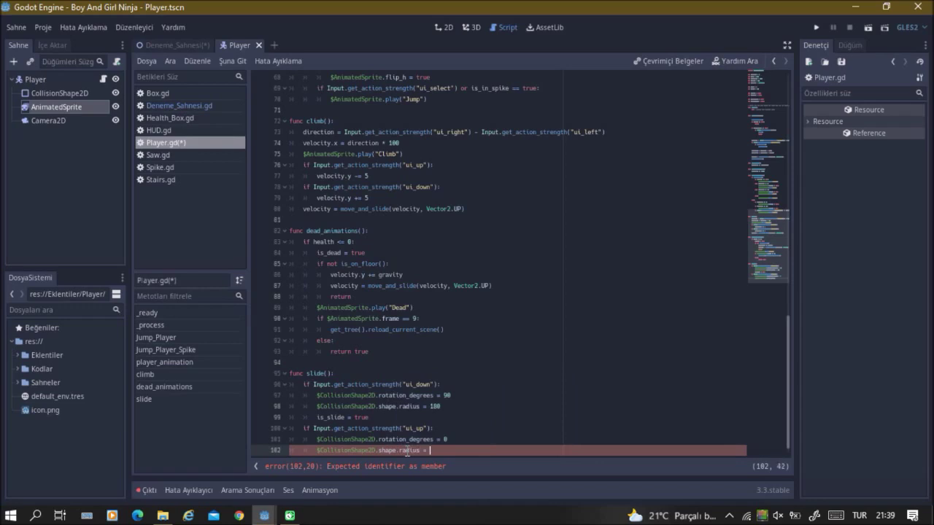
pyautogui.click(74, 95)
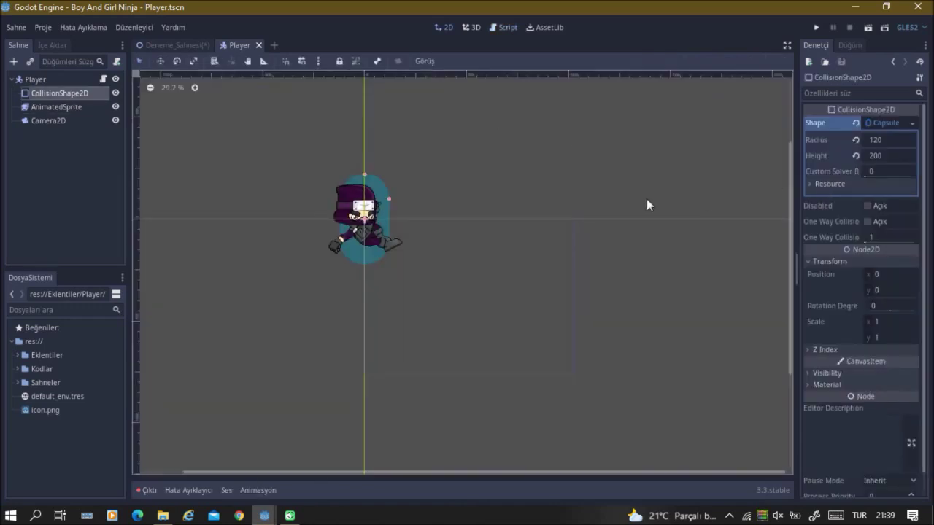
# Finish the ui_up branch with shape.radius = 120 and is_slide = false, then save.
pyautogui.click(103, 79)
pyautogui.write('128')
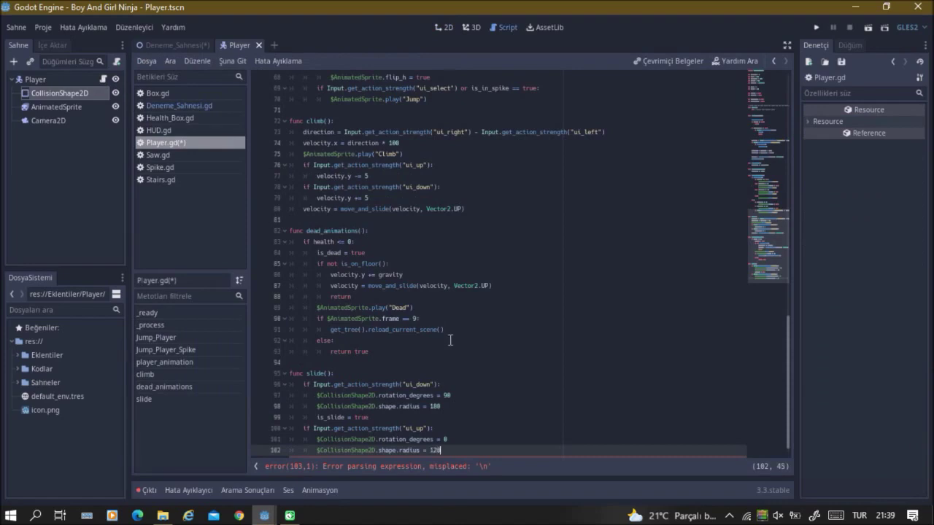
pyautogui.press('Return')
pyautogui.write('s_slide = ')
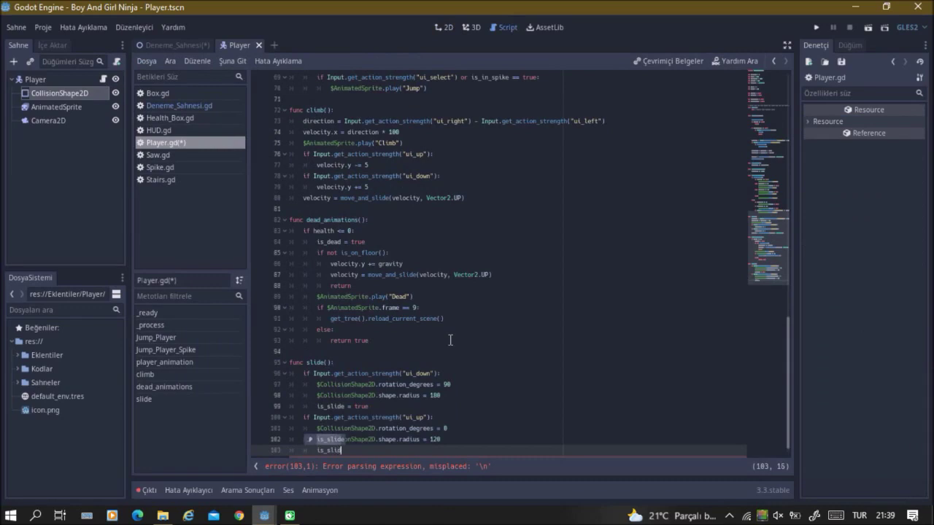
pyautogui.write('false')
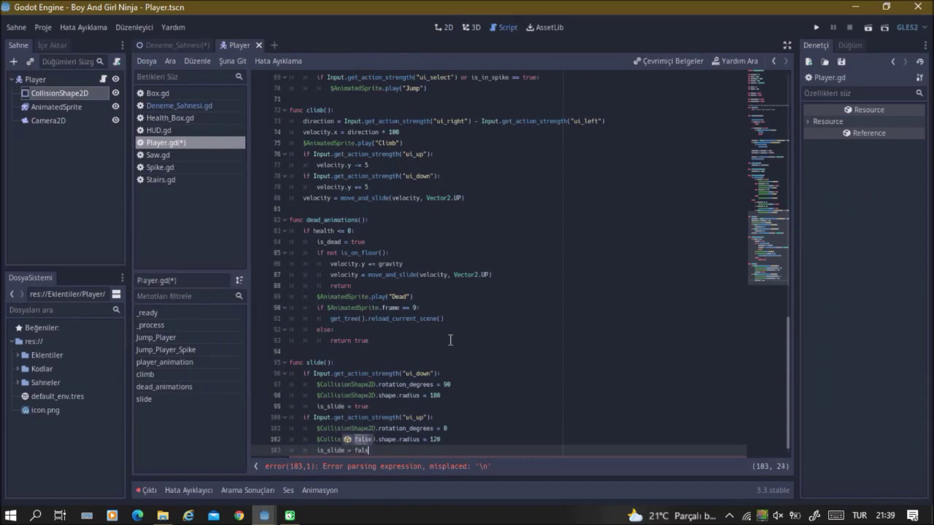
pyautogui.hotkey('ctrl', 's')
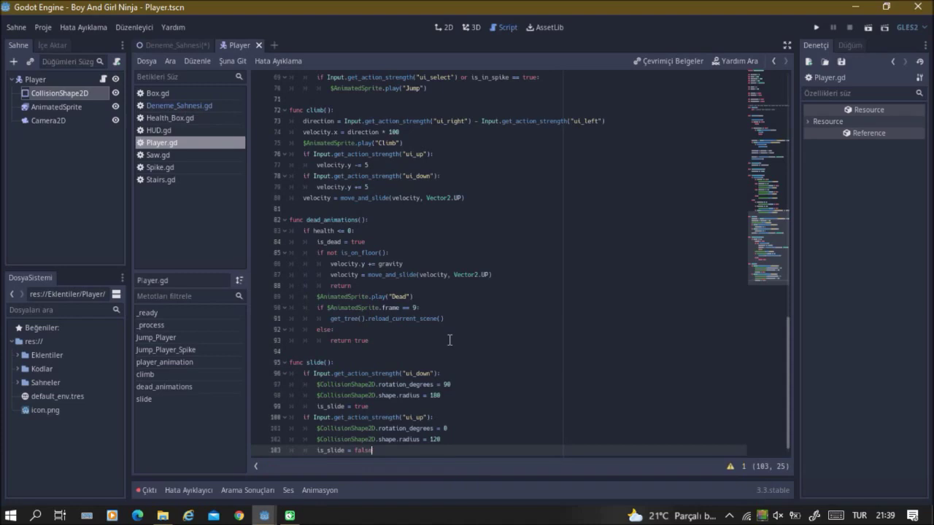
pyautogui.press('Return')
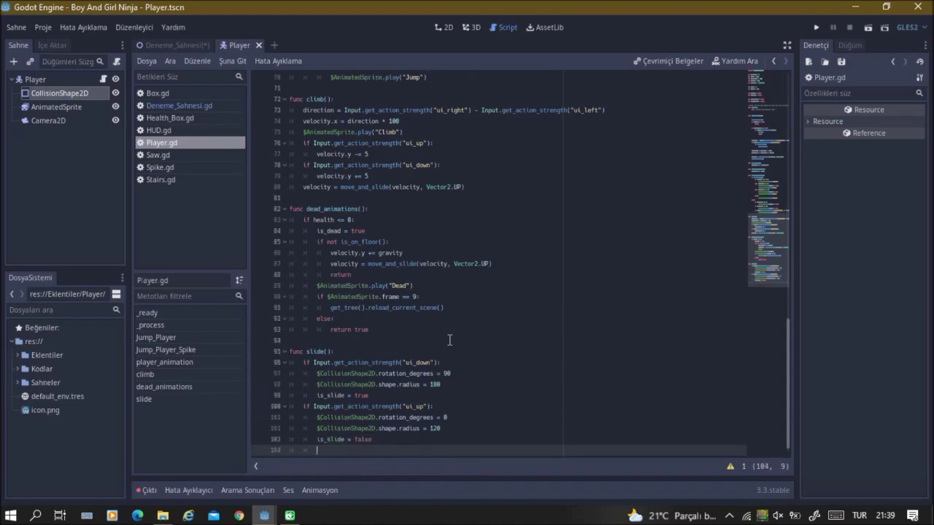
pyautogui.write('ma')
pyautogui.press('BackSpace')
pyautogui.press('BackSpace')
pyautogui.press('BackSpace')
# Declare a new 'var main' below the is_slide declaration.
pyautogui.scroll(5, 587, 269)
pyautogui.scroll(8, 586, 267)
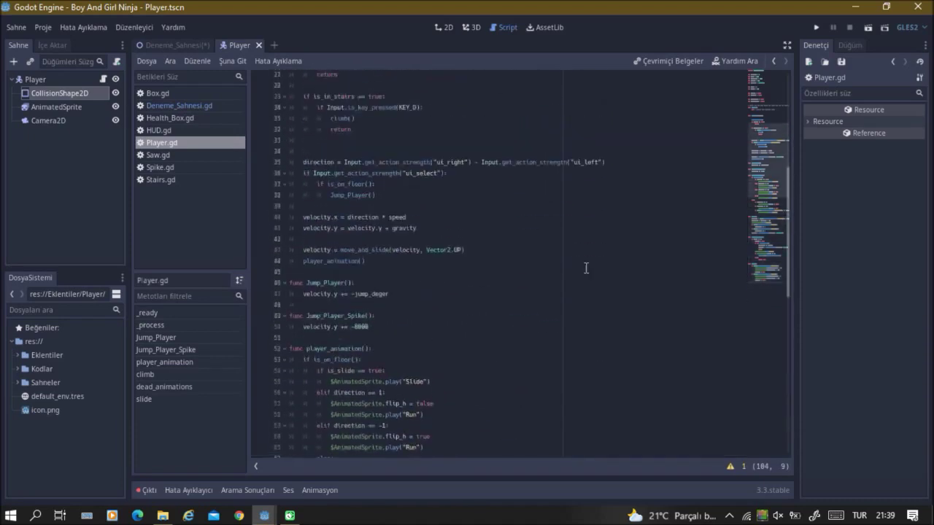
pyautogui.scroll(10, 586, 265)
pyautogui.scroll(1, 586, 265)
pyautogui.click(387, 202)
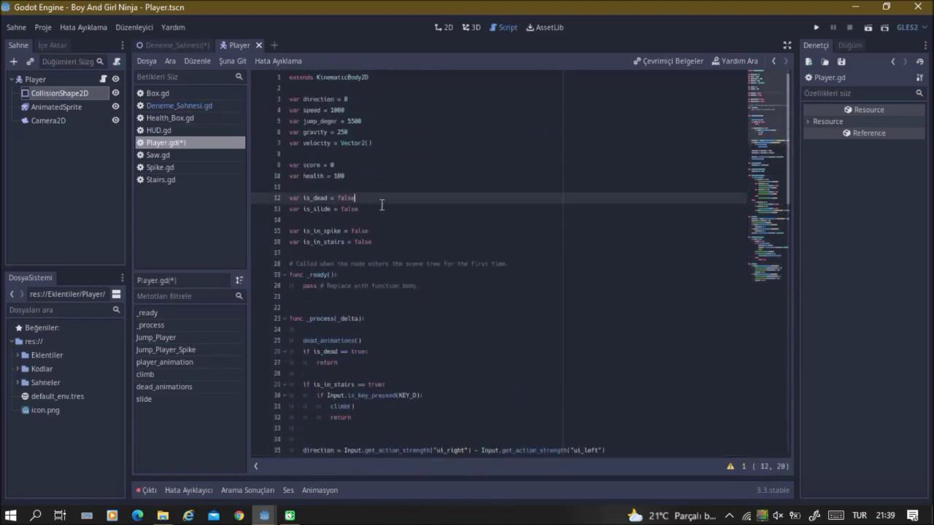
pyautogui.click(379, 208)
pyautogui.press('Return')
pyautogui.press('Return')
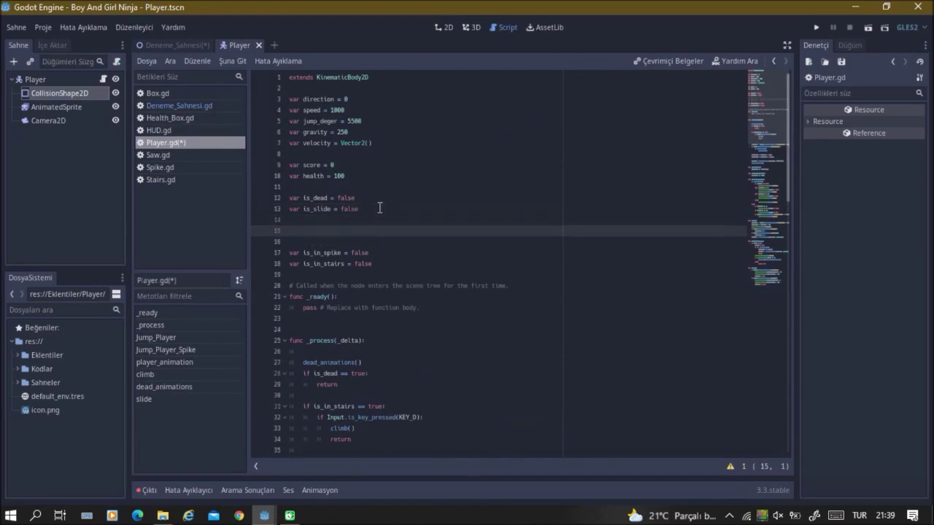
pyautogui.write('varmax')
# Replace pass in _ready() with main = get_tree().get_current_scene() and save.
pyautogui.moveTo(429, 307); pyautogui.dragTo(303, 307)
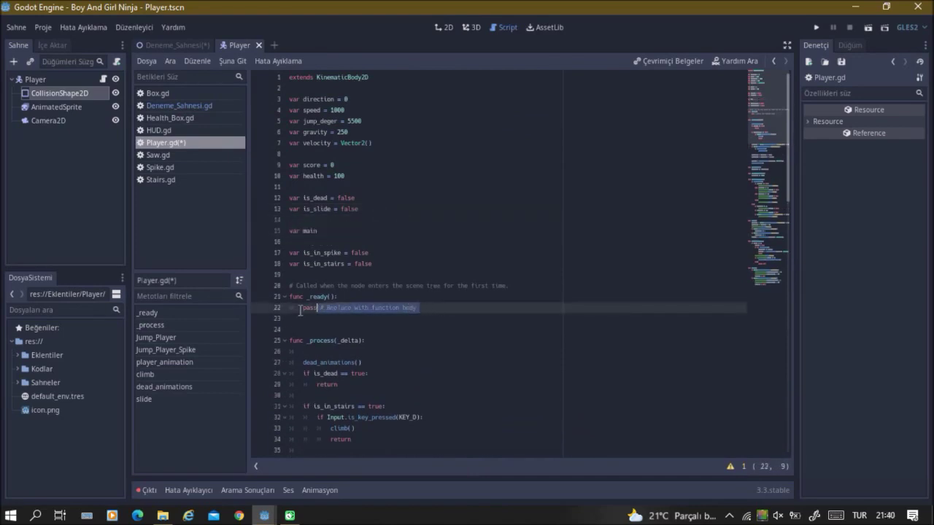
pyautogui.press('BackSpace')
pyautogui.write('n =g')
pyautogui.press('BackSpace')
pyautogui.write('get_tr')
pyautogui.press('Down')
pyautogui.press('Return')
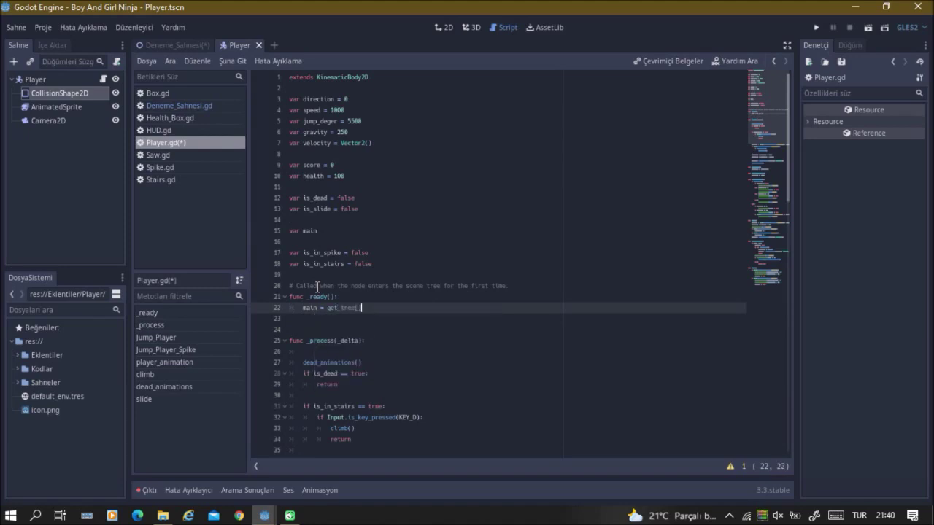
pyautogui.write('.get_')
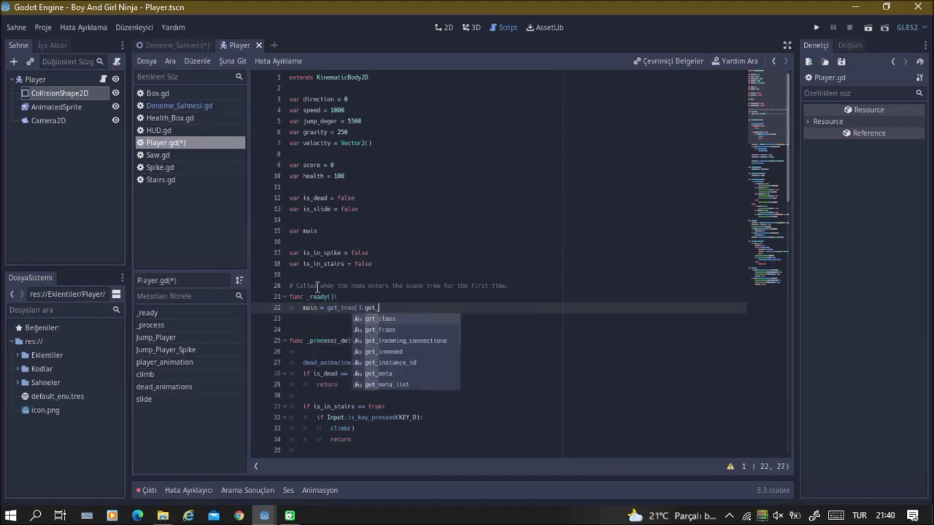
pyautogui.write('current_s')
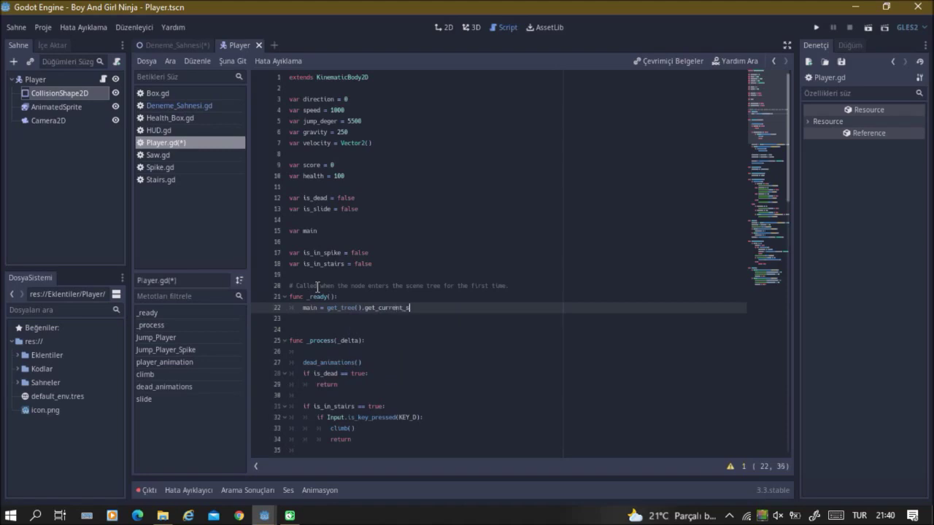
pyautogui.write('(')
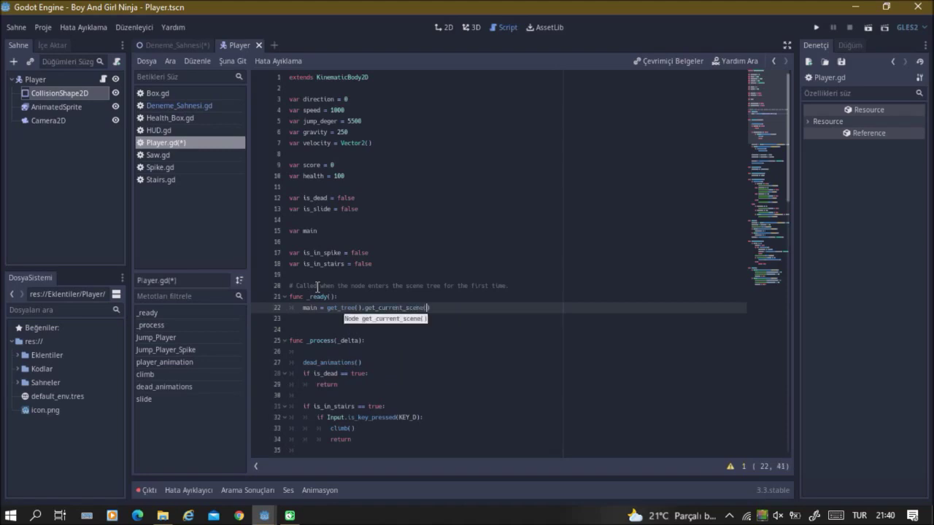
pyautogui.hotkey('ctrl', 's')
pyautogui.scroll(-10, 427, 424)
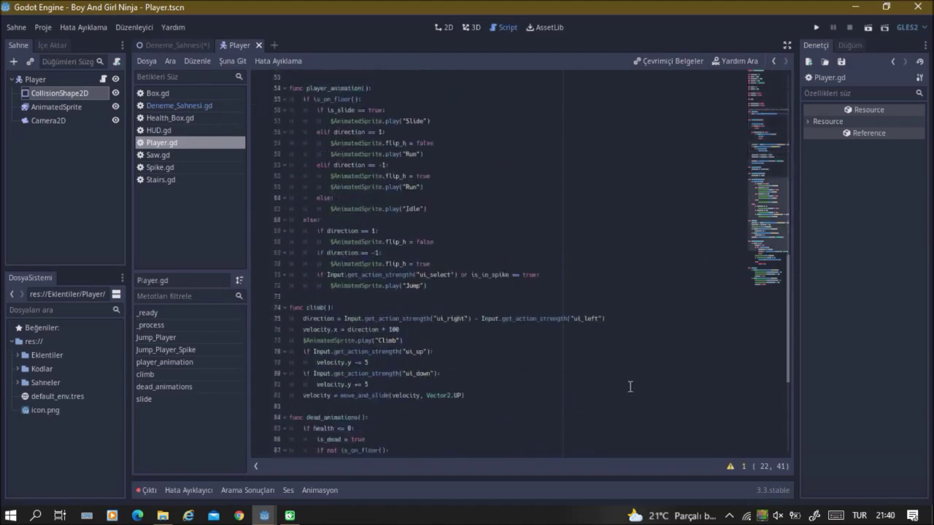
# Append main.get_node("Player").is_in_floor() to the end of slide() and save.
pyautogui.scroll(-4, 627, 397)
pyautogui.scroll(-3, 549, 402)
pyautogui.click(449, 431)
pyautogui.press('Return')
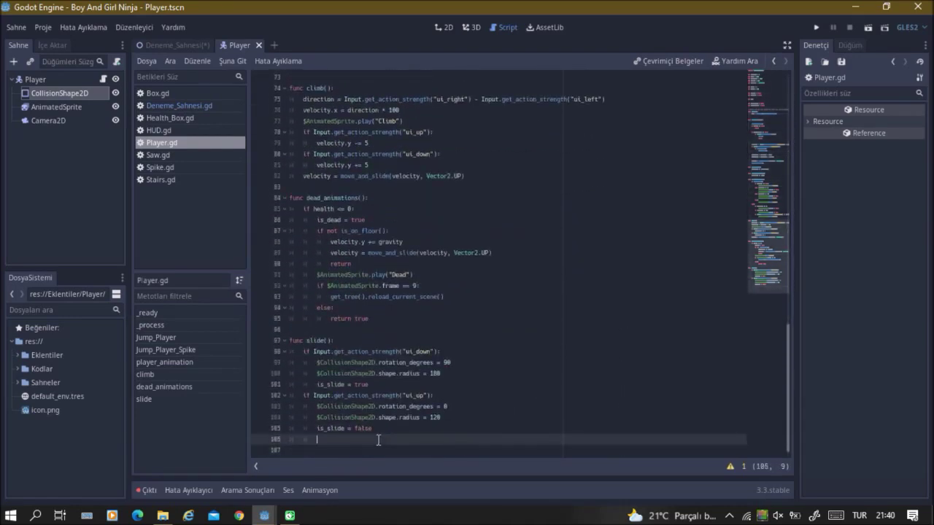
pyautogui.moveTo(406, 396); pyautogui.dragTo(426, 396)
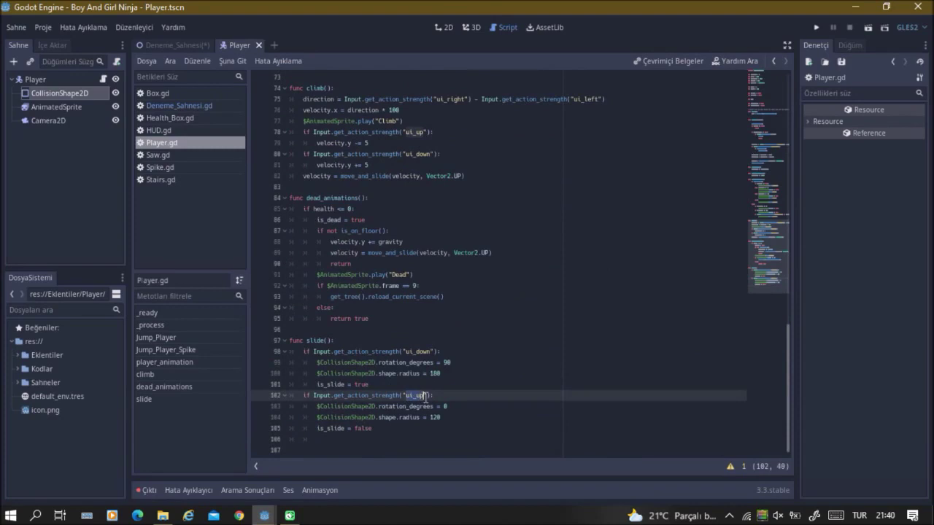
pyautogui.click(340, 439)
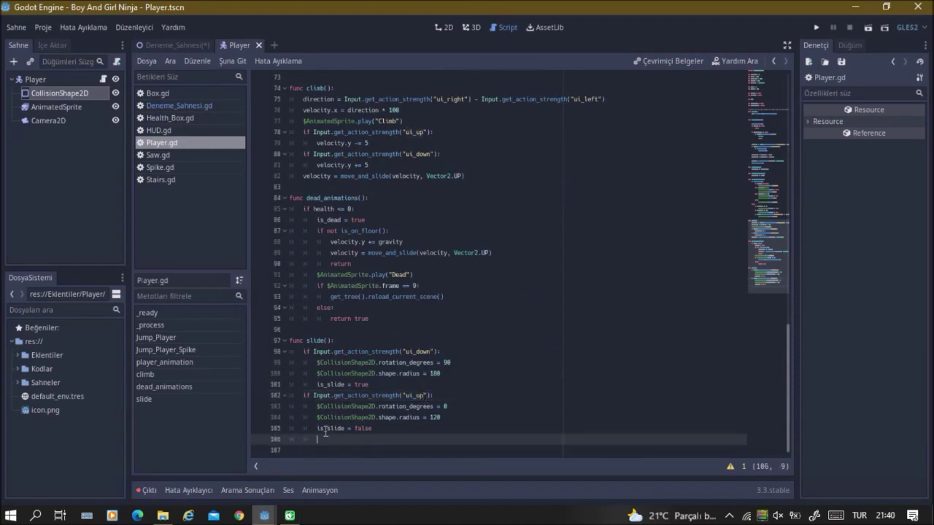
pyautogui.write('main.get')
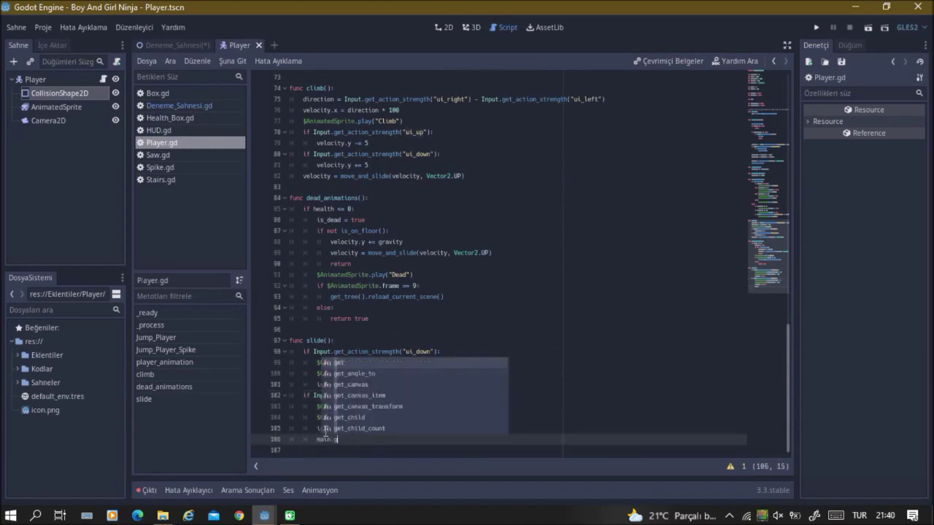
pyautogui.write('_node("Pl')
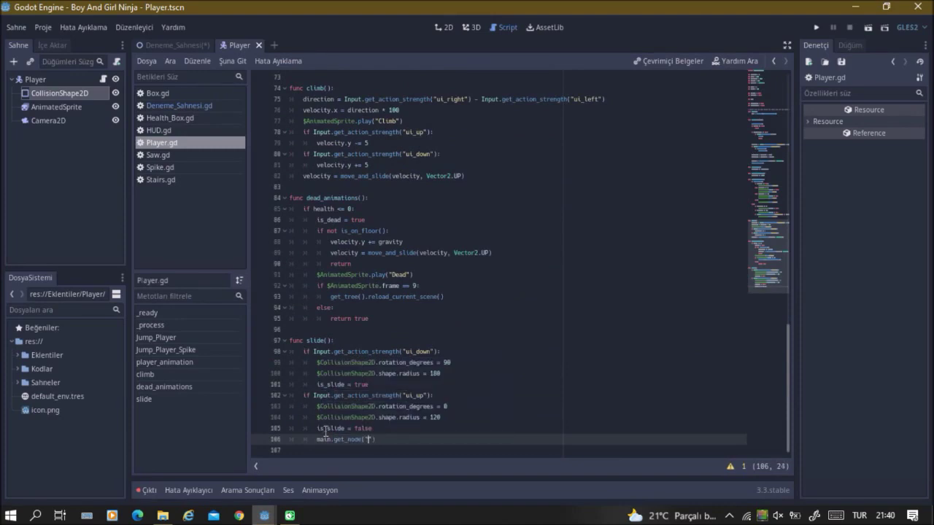
pyautogui.write('ayer").is_in_')
pyautogui.write('floor(')
pyautogui.hotkey('ctrl', 's')
# Open two blank lines after the direction line in _process().
pyautogui.scroll(5, 394, 394)
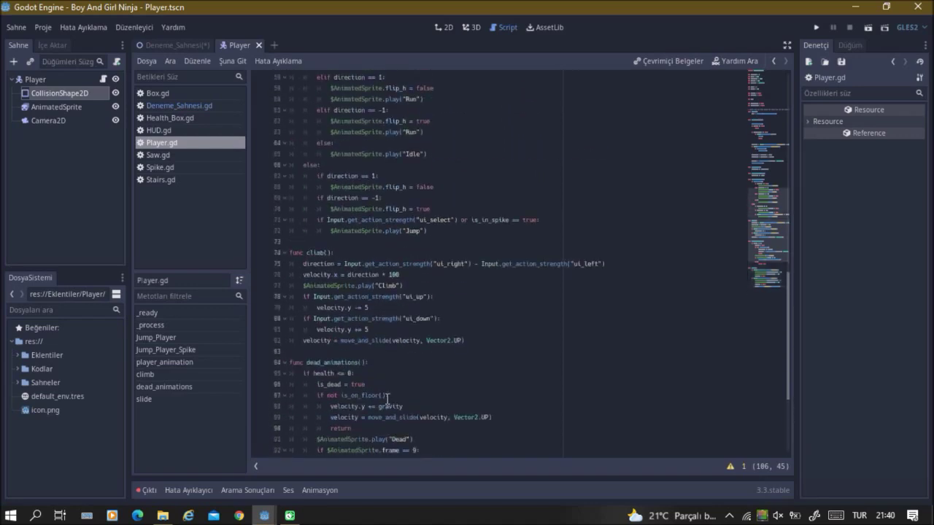
pyautogui.scroll(6, 387, 396)
pyautogui.scroll(2, 372, 365)
pyautogui.scroll(1, 357, 336)
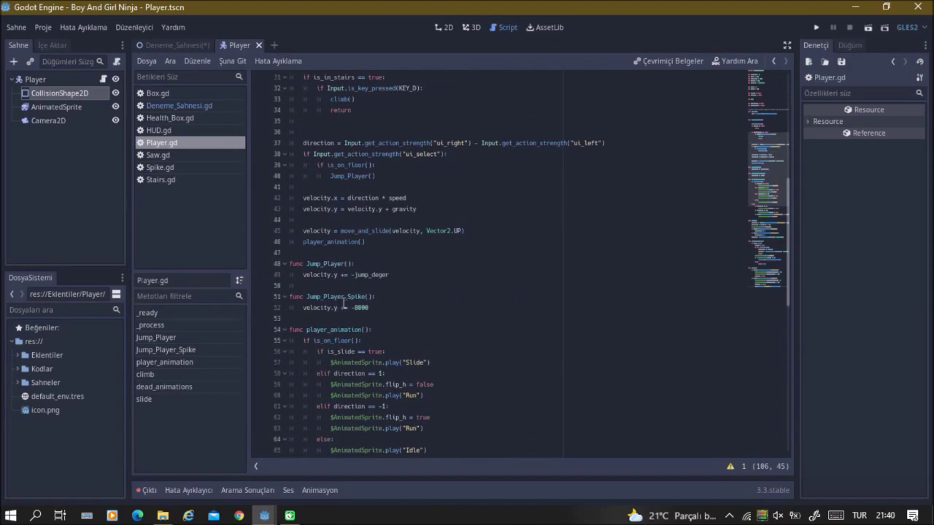
pyautogui.scroll(5, 392, 229)
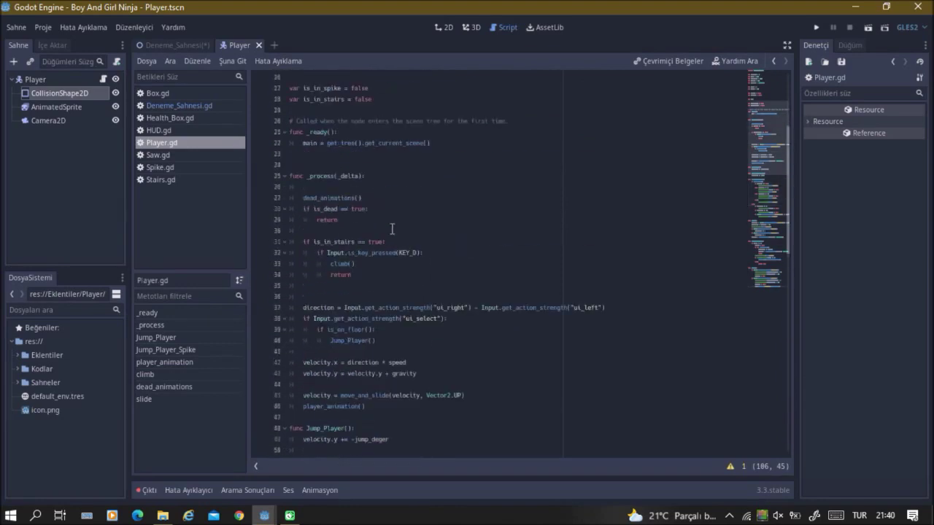
pyautogui.scroll(5, 392, 260)
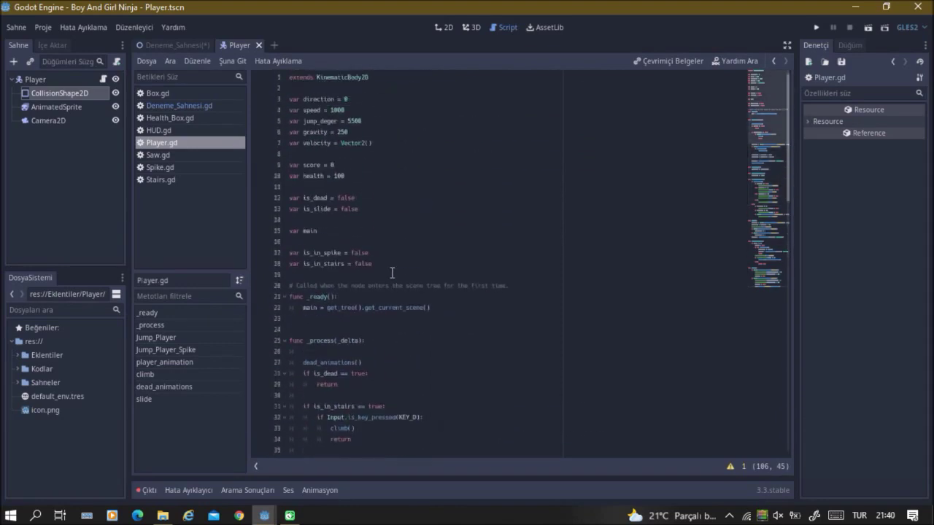
pyautogui.scroll(-3, 391, 273)
pyautogui.scroll(-3, 365, 268)
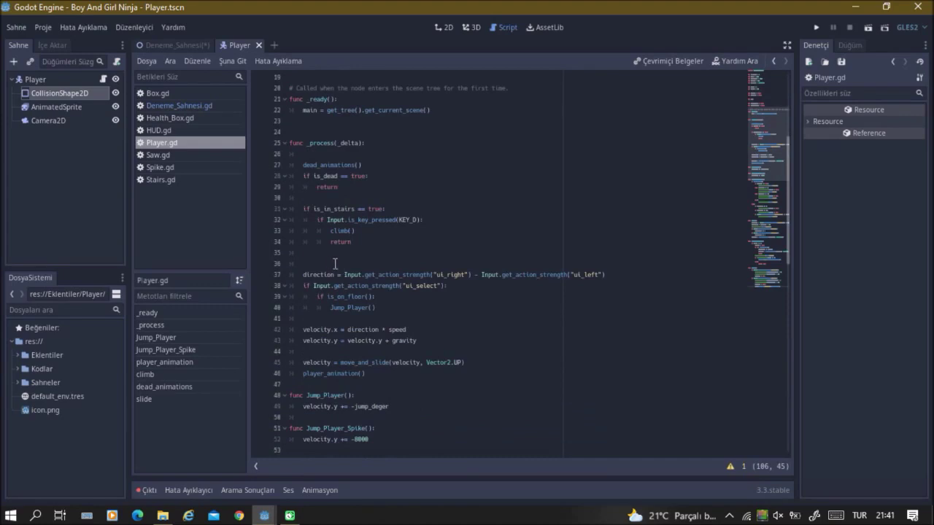
pyautogui.scroll(-1, 354, 300)
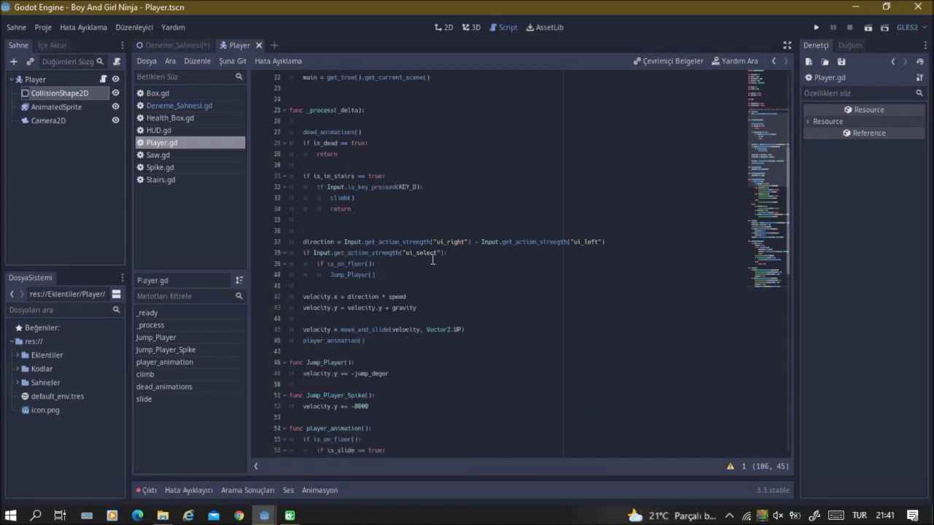
pyautogui.scroll(-1, 432, 259)
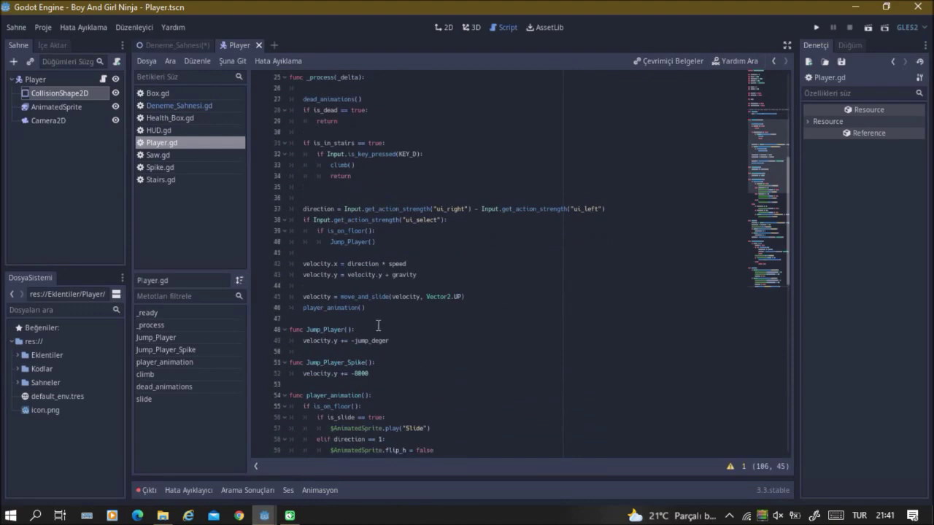
pyautogui.click(381, 241)
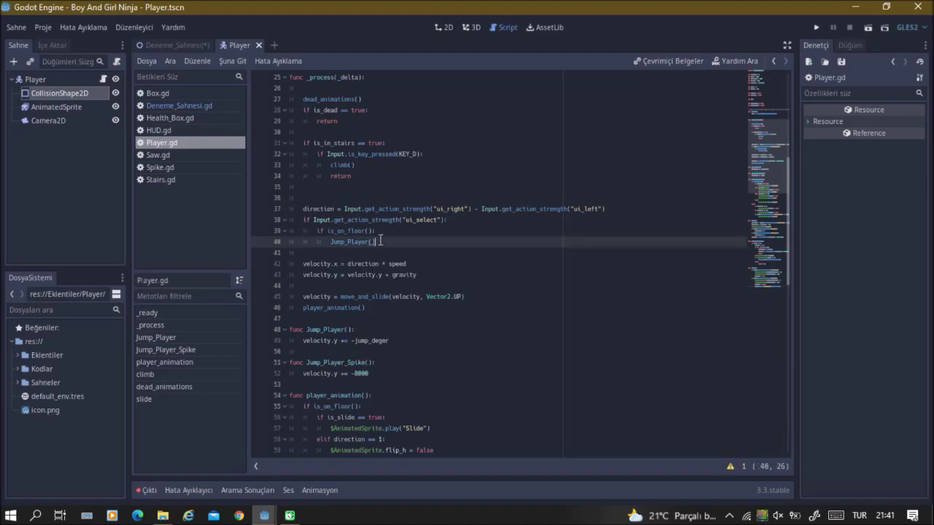
pyautogui.click(316, 208)
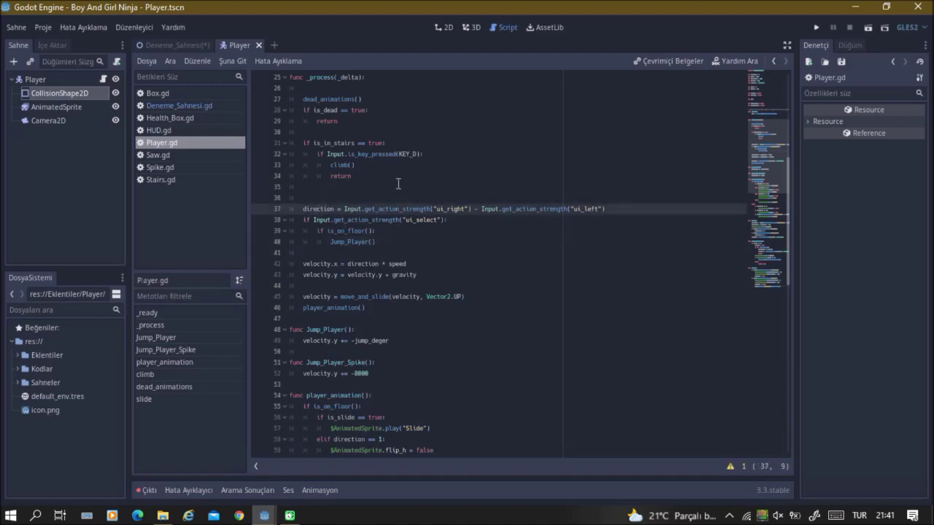
pyautogui.click(649, 209)
pyautogui.press('Return')
pyautogui.press('Return')
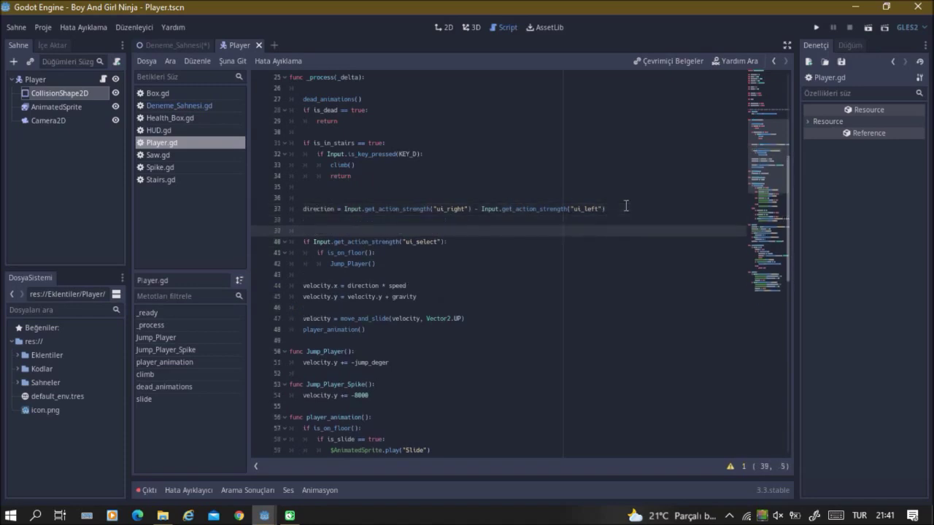
pyautogui.press('Return')
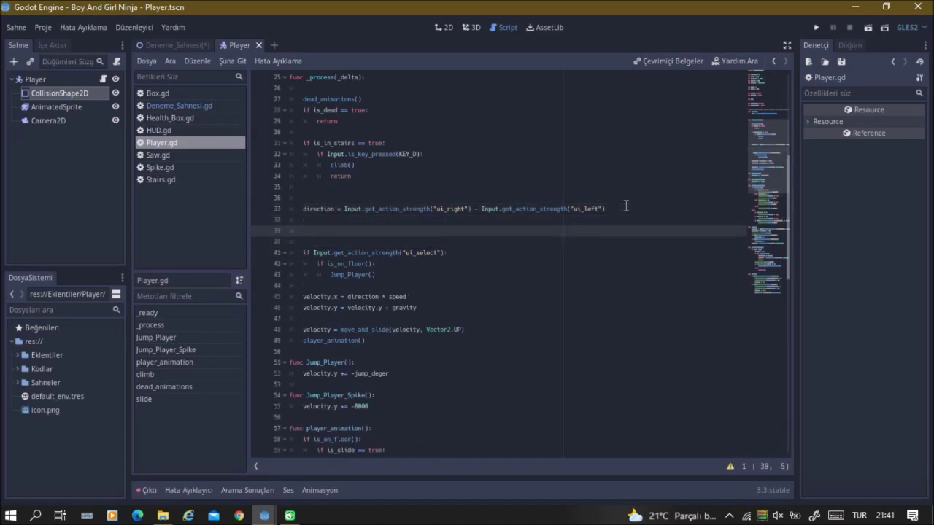
# Add a slide() call on line 39 and save Player.gd.
pyautogui.scroll(-10, 349, 259)
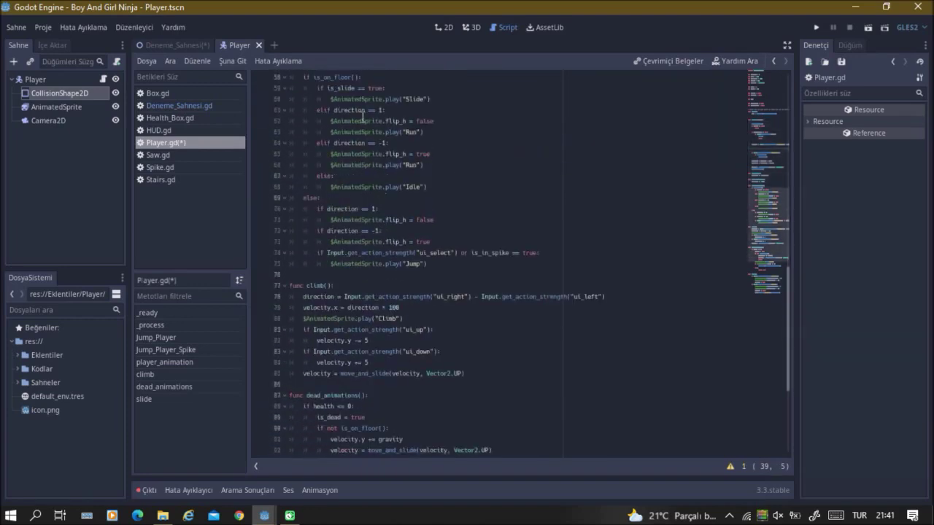
pyautogui.scroll(4, 358, 131)
pyautogui.scroll(4, 408, 205)
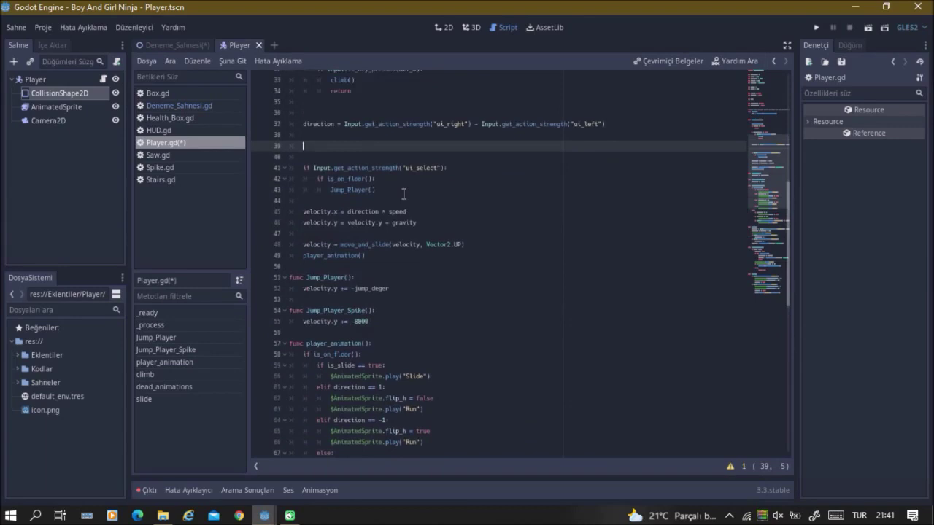
pyautogui.scroll(3, 404, 194)
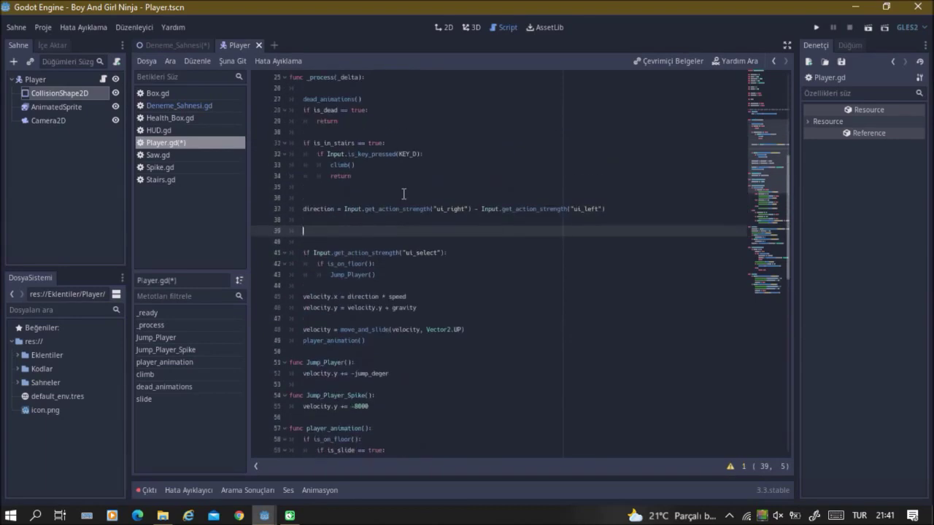
pyautogui.write('sli')
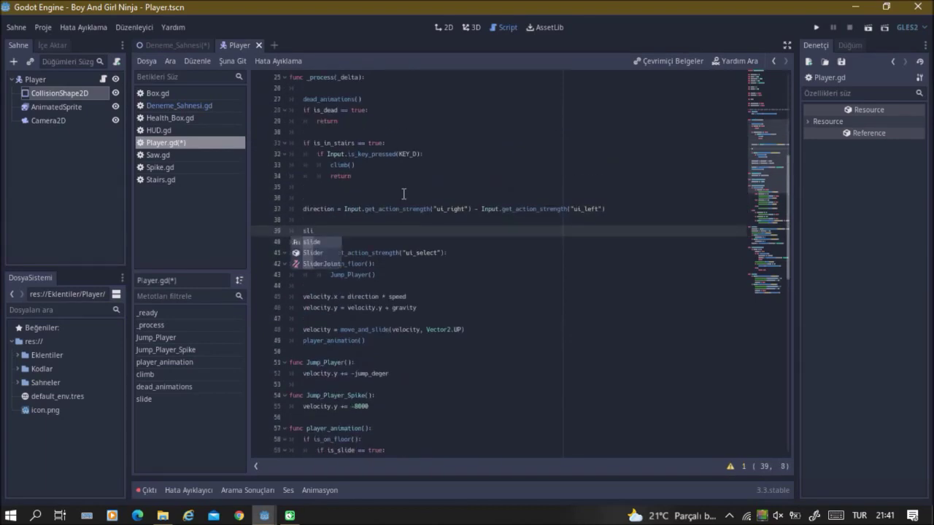
pyautogui.press('Return')
pyautogui.hotkey('ctrl', 's')
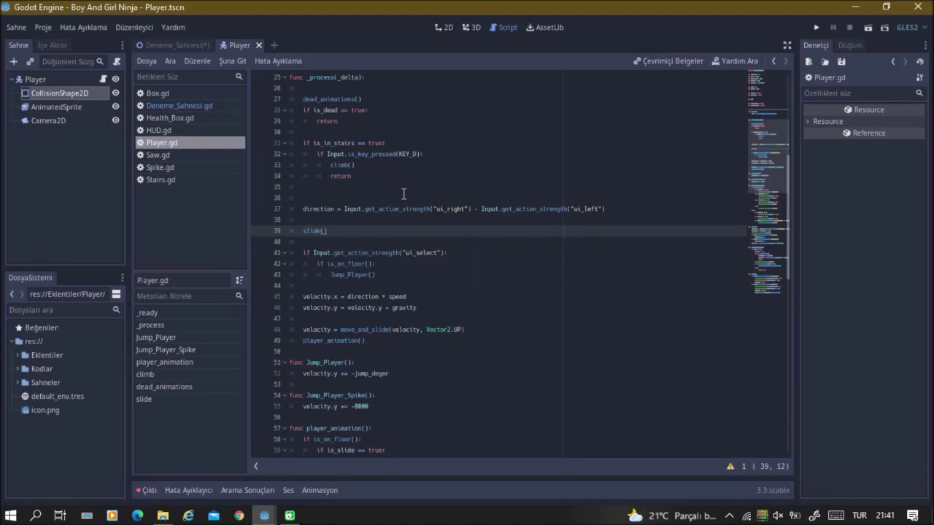
pyautogui.click(46, 106)
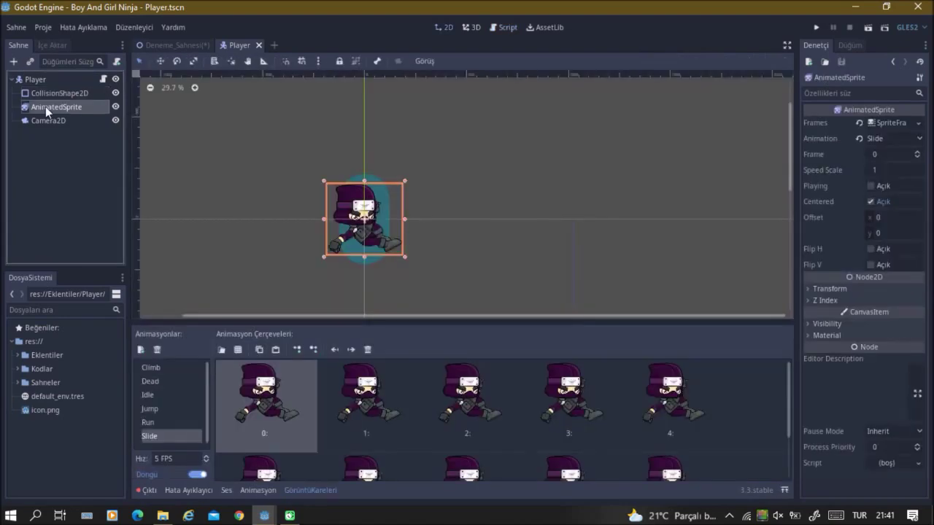
# Set the AnimatedSprite's default animation to Idle and save the Player scene.
pyautogui.click(897, 139)
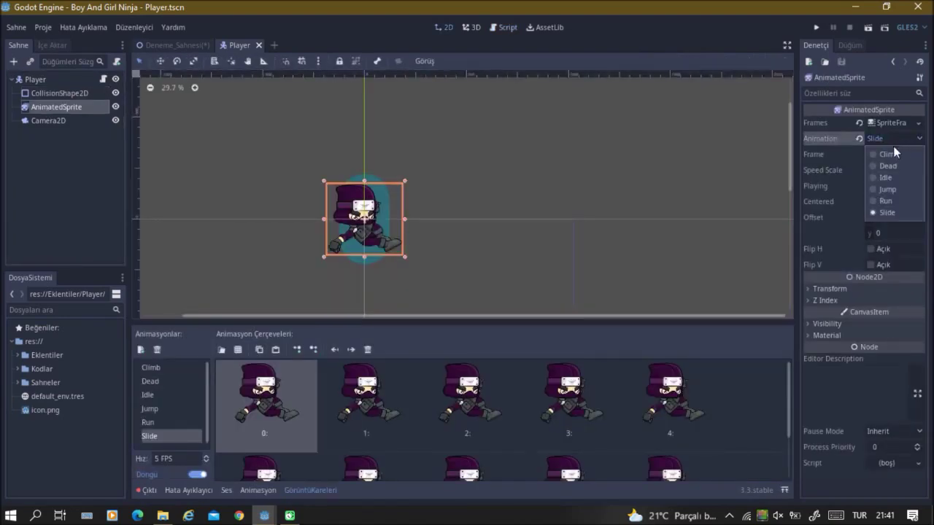
pyautogui.click(889, 178)
pyautogui.click(586, 216)
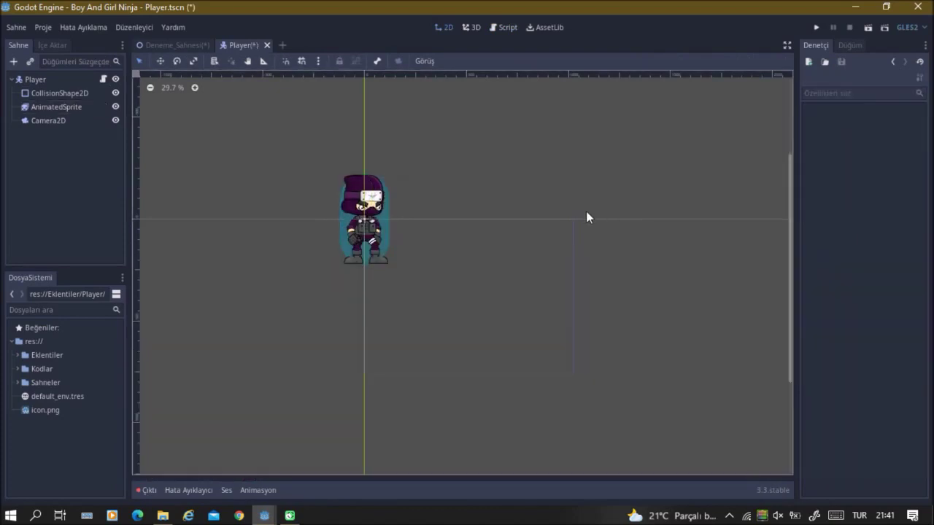
pyautogui.hotkey('ctrl', 's')
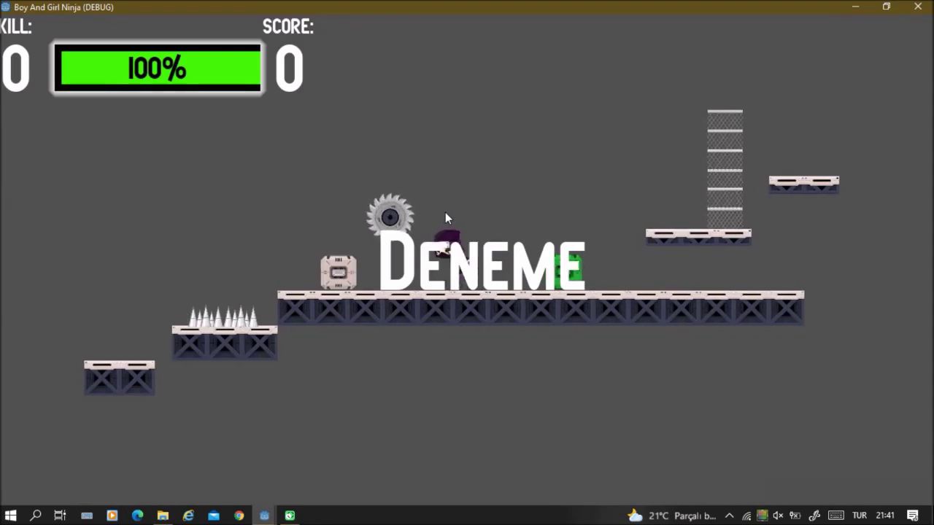
# Test-run the ninja right, left and up until the game crashes.
pyautogui.press('Right')
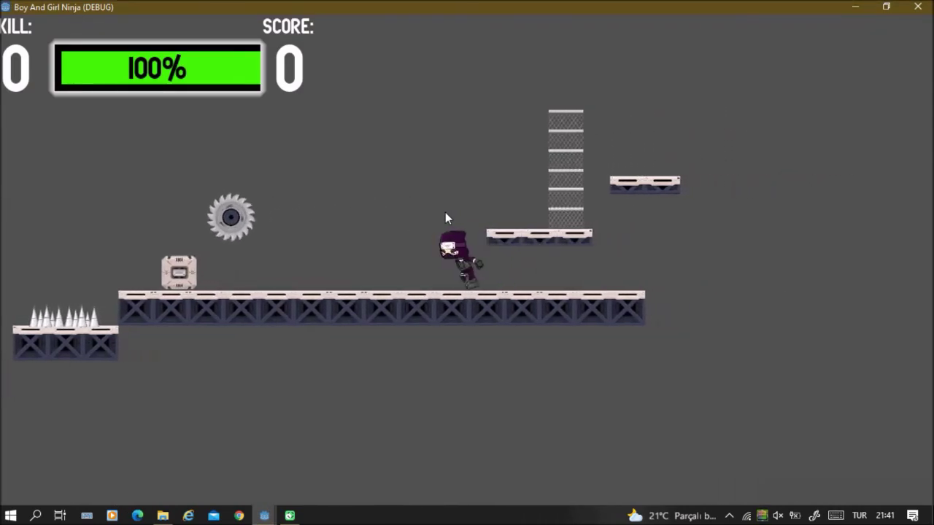
pyautogui.press('Left')
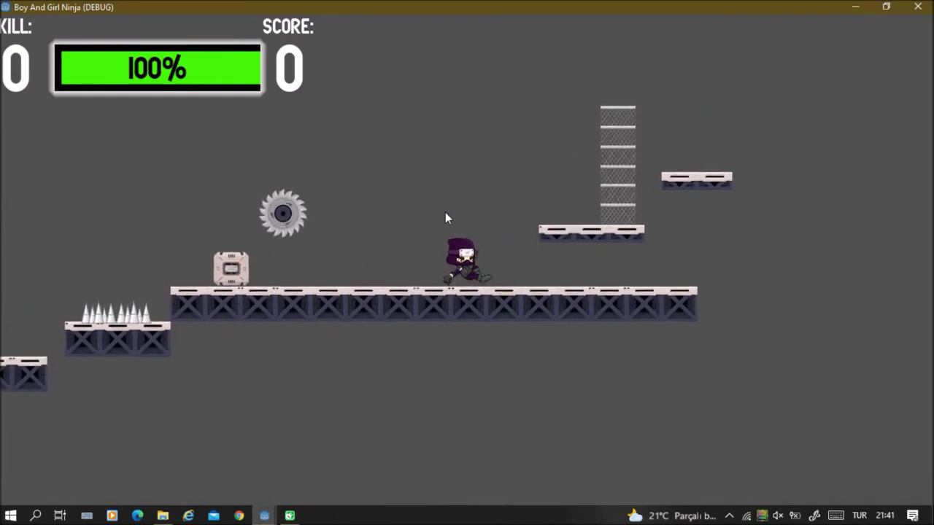
pyautogui.press('Up')
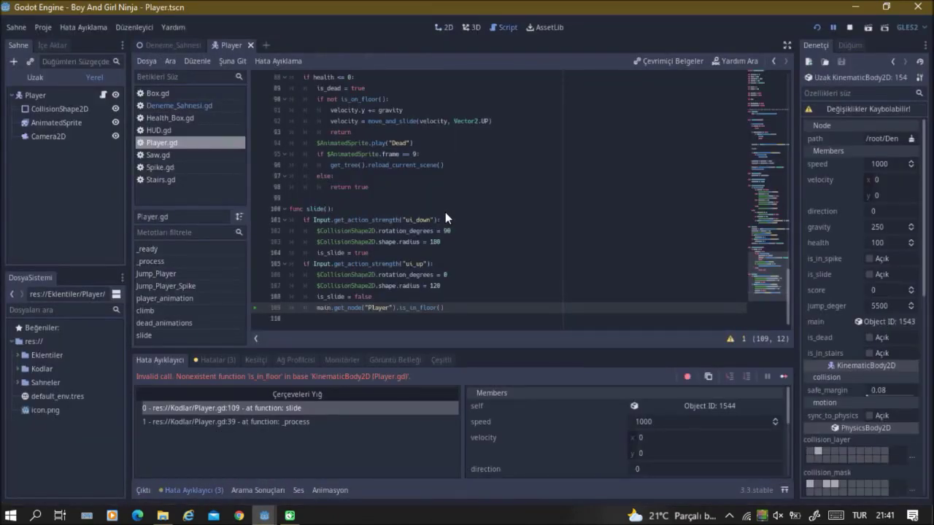
# Change .is_in_floor() to .is_on_floor() on line 109 and save.
pyautogui.click(452, 308)
pyautogui.moveTo(446, 308); pyautogui.dragTo(395, 308)
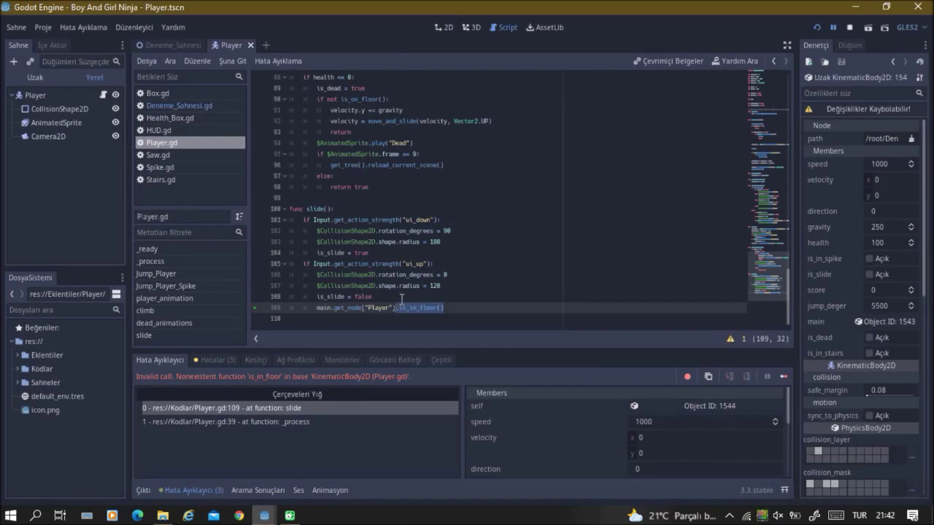
pyautogui.press('BackSpace')
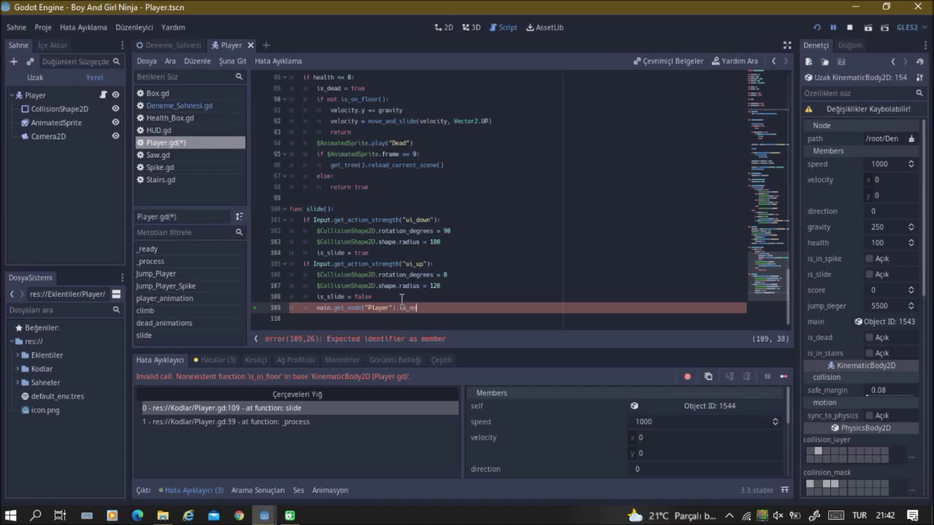
pyautogui.write('floor(')
pyautogui.write(')')
pyautogui.hotkey('ctrl', 's')
# Restart the game, run the ninja left and right, then close it.
pyautogui.press('F8')
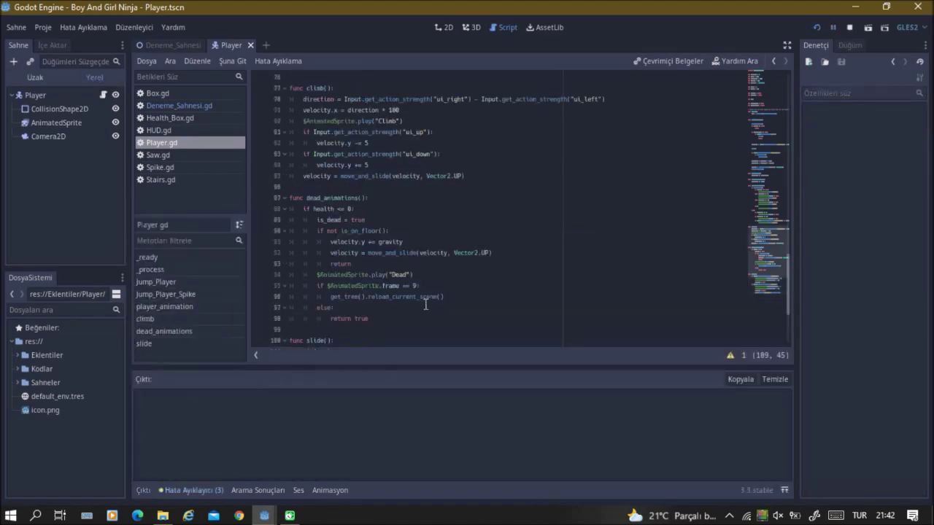
pyautogui.press('F5')
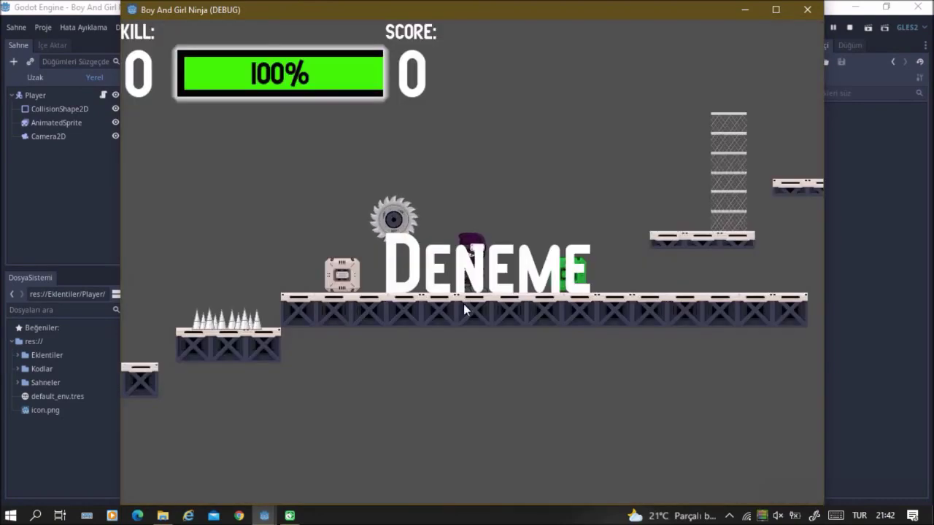
pyautogui.press('Right')
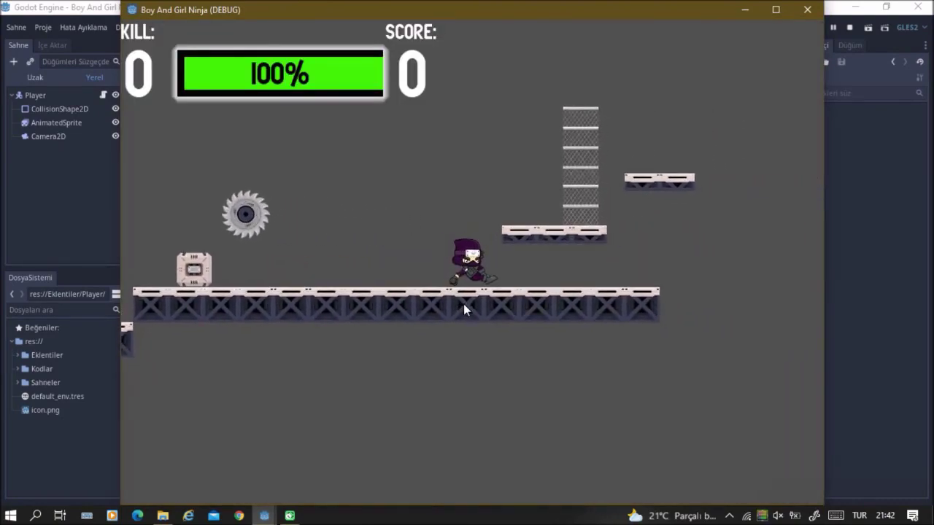
pyautogui.press('Left')
pyautogui.press('Right')
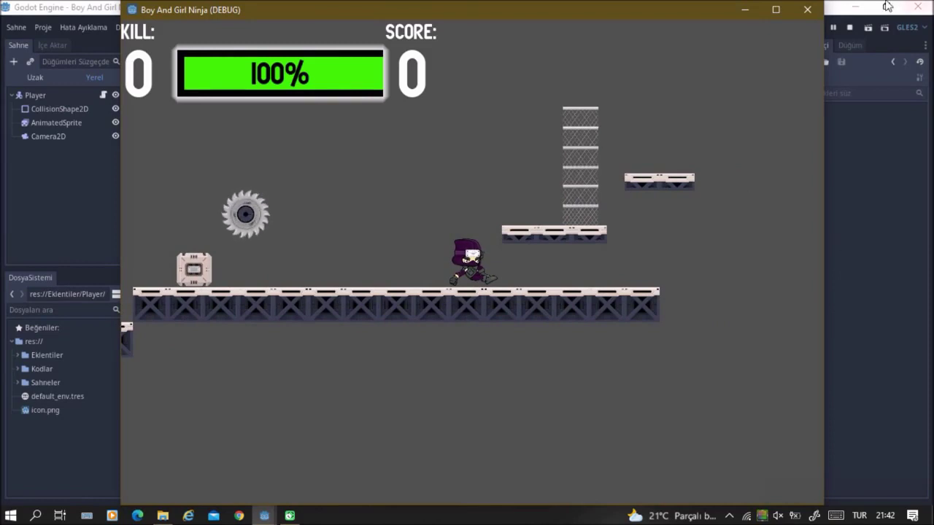
pyautogui.click(795, 14)
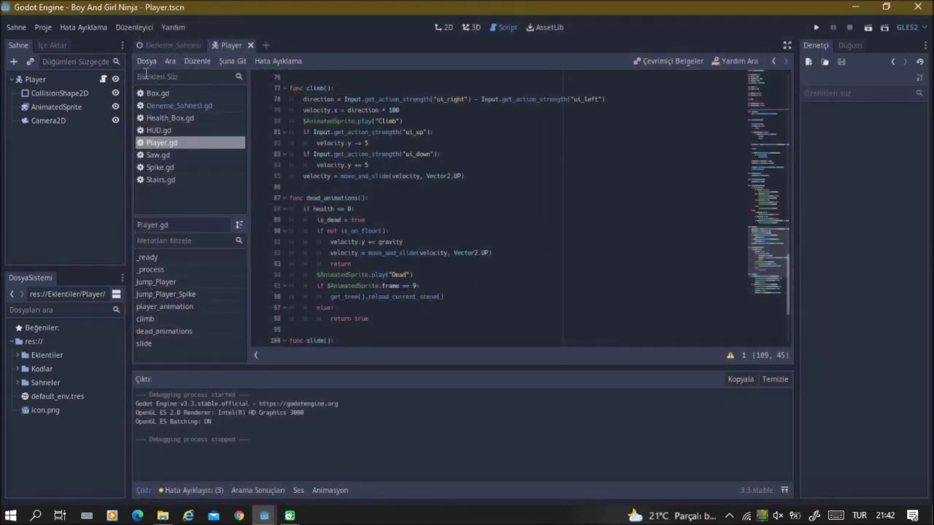
# Check the CollisionShape2D capsule, then go to the slide radius on line 103 of Player.gd.
pyautogui.click(106, 79)
pyautogui.click(94, 99)
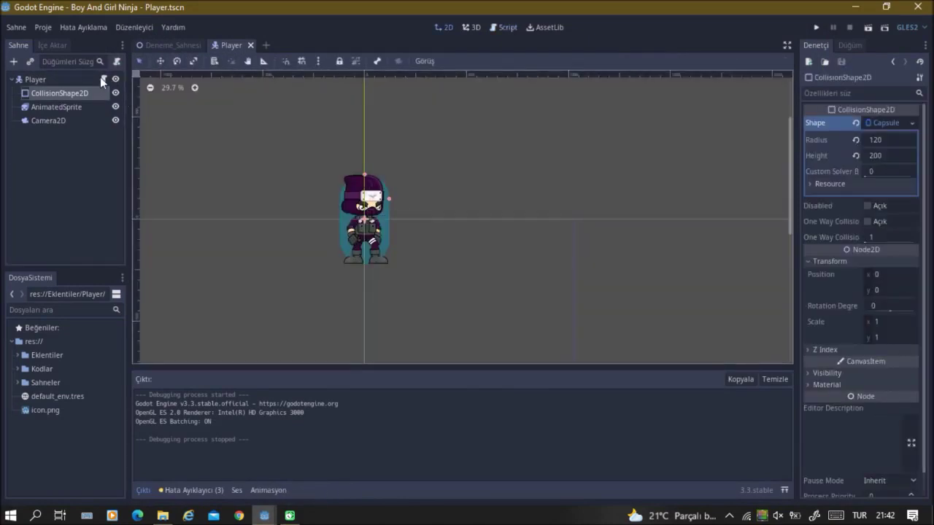
pyautogui.click(103, 79)
pyautogui.scroll(-2, 377, 252)
pyautogui.scroll(-2, 377, 252)
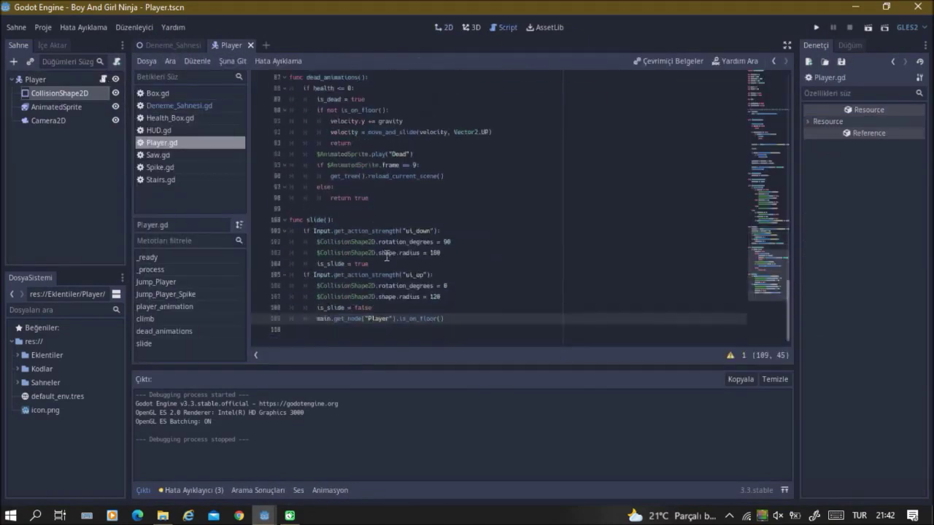
pyautogui.click(442, 252)
pyautogui.write('5')
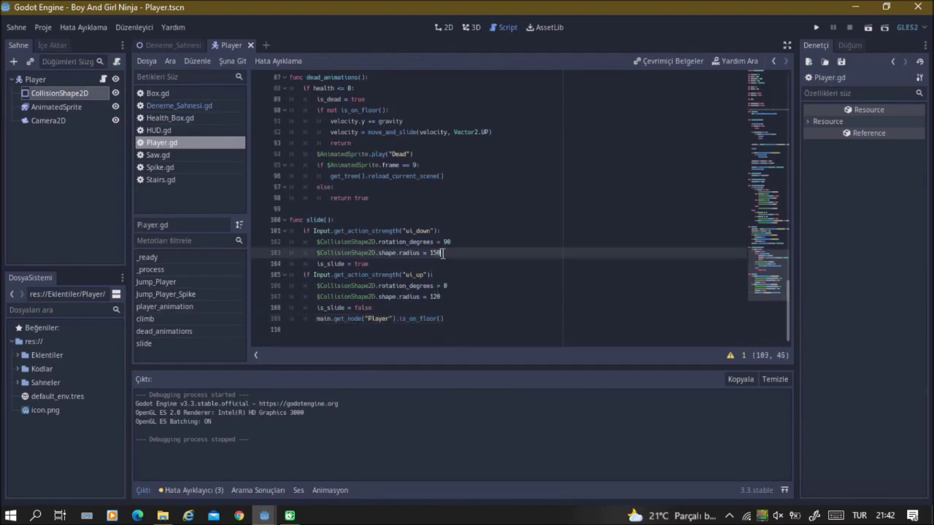
# Launch the game with F5 and run the ninja right and left to test the new radius.
pyautogui.press('F5')
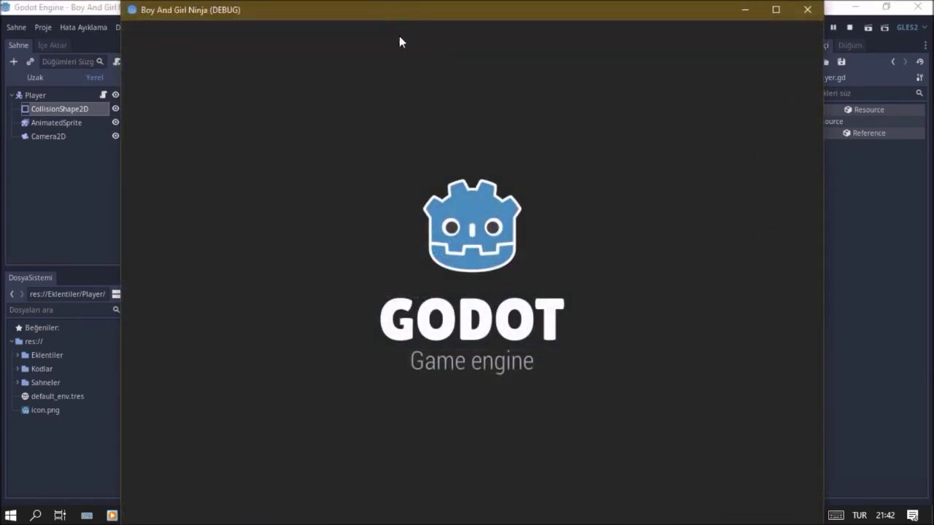
pyautogui.press('Right')
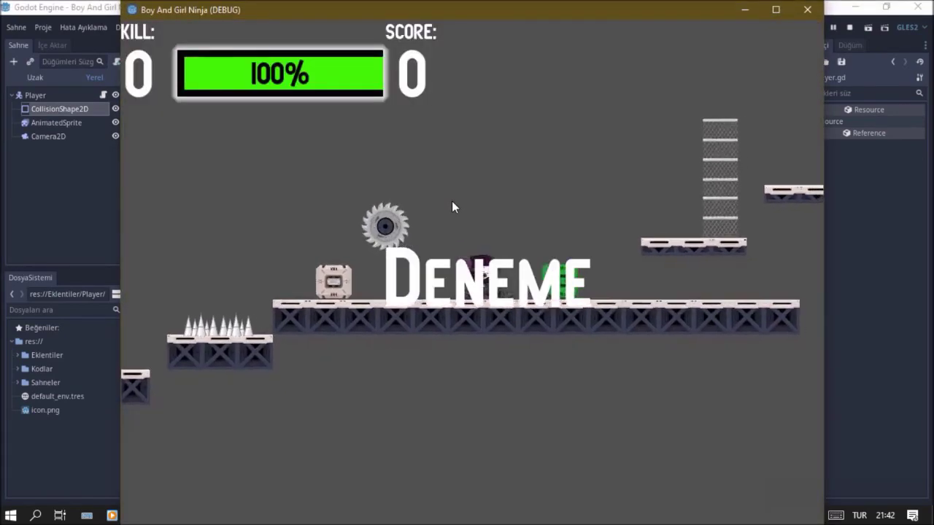
pyautogui.press('Left')
pyautogui.press('Right')
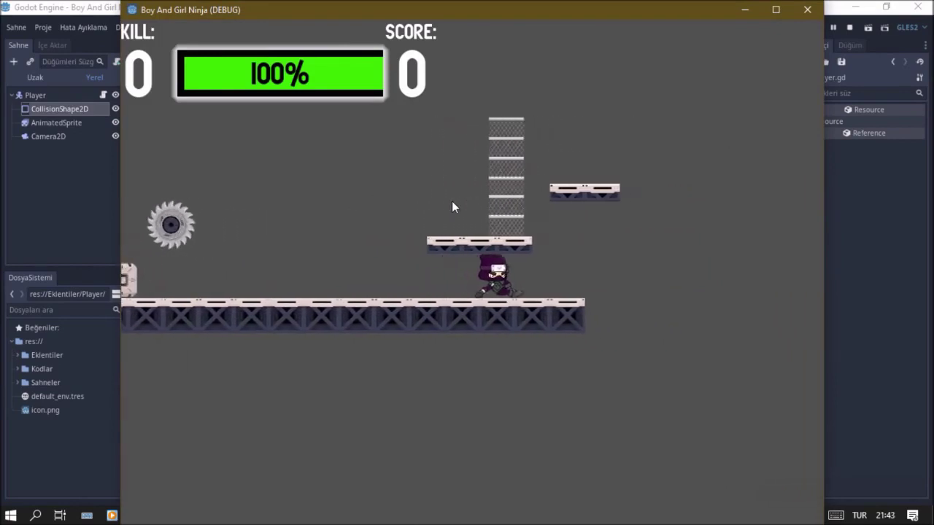
pyautogui.press('Left')
pyautogui.press('Right')
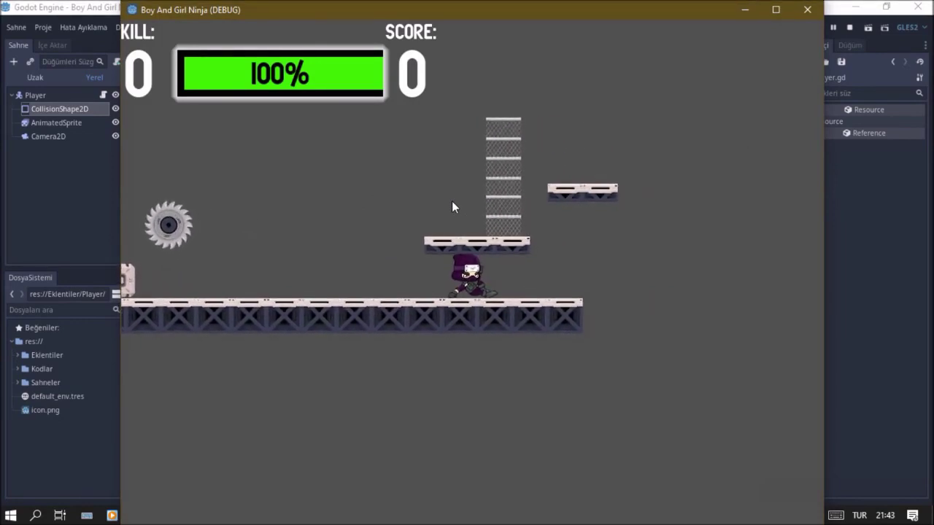
pyautogui.press('Left')
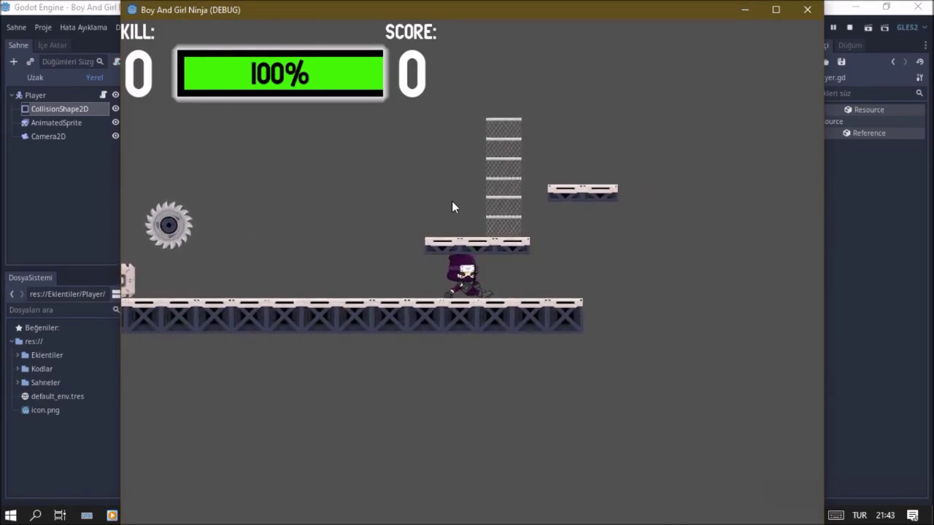
pyautogui.press('Left')
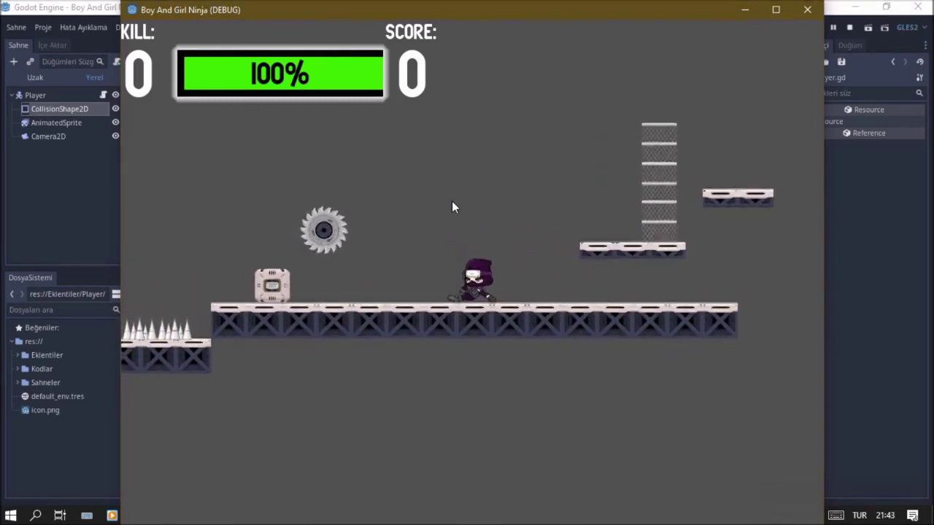
# Keep running and sliding the ninja back and forth, then close the game window.
pyautogui.press('Right')
pyautogui.press('Left')
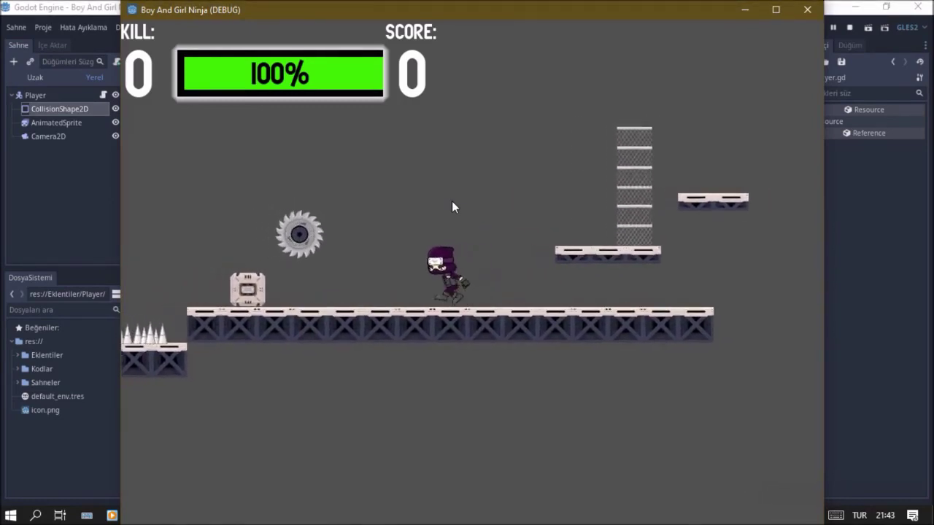
pyautogui.press('Right')
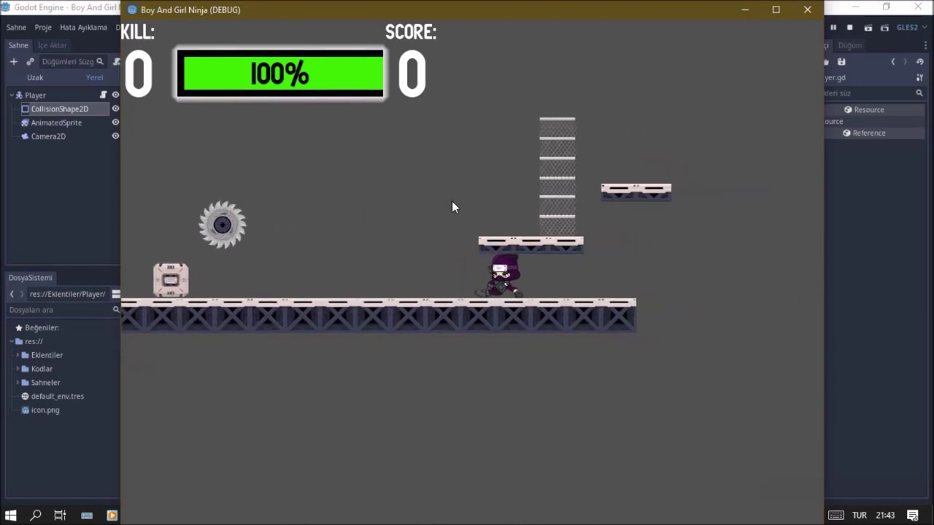
pyautogui.press('Left')
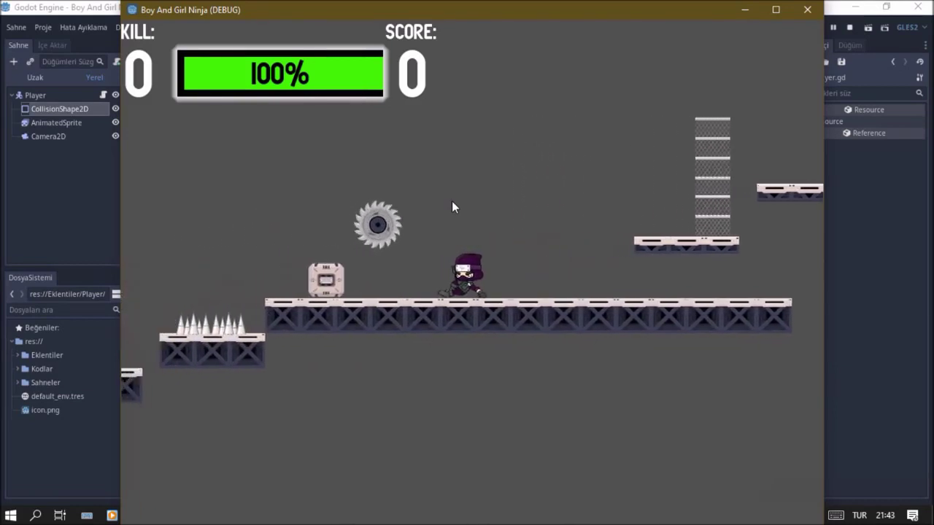
pyautogui.press('Right')
pyautogui.press('Left')
pyautogui.press('Right')
pyautogui.press('Left')
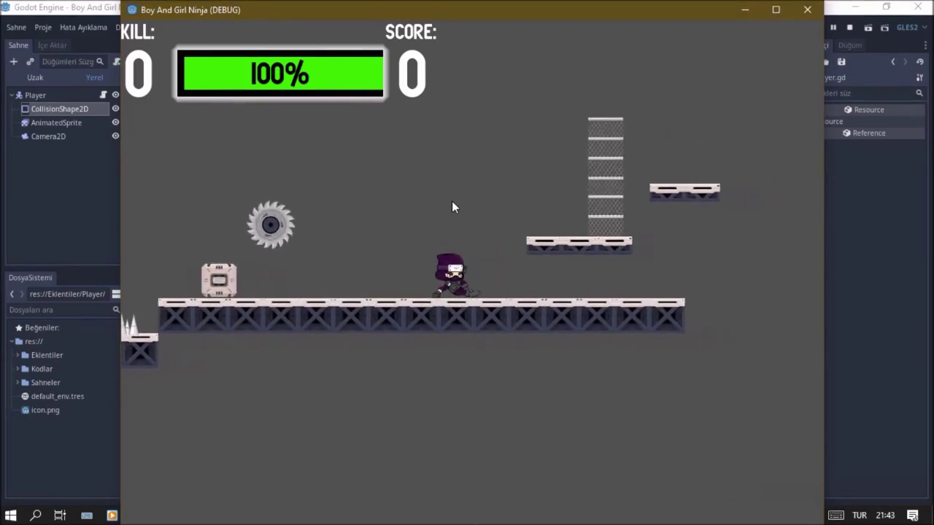
pyautogui.click(805, 9)
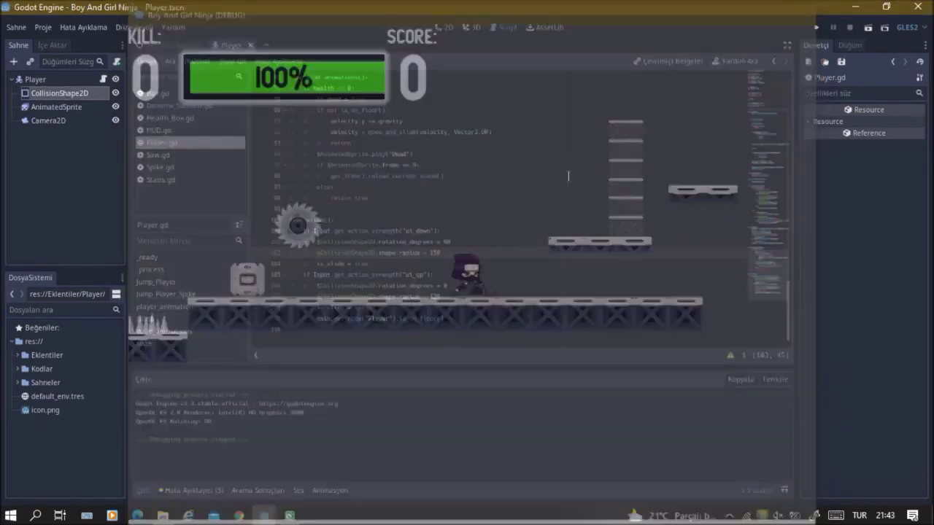
# Copy the four flip_h direction-check lines from the else branch of player_animation.
pyautogui.scroll(7, 378, 259)
pyautogui.scroll(1, 382, 232)
pyautogui.scroll(-7, 390, 207)
pyautogui.scroll(7, 393, 208)
pyautogui.scroll(1, 395, 209)
pyautogui.scroll(-2, 416, 227)
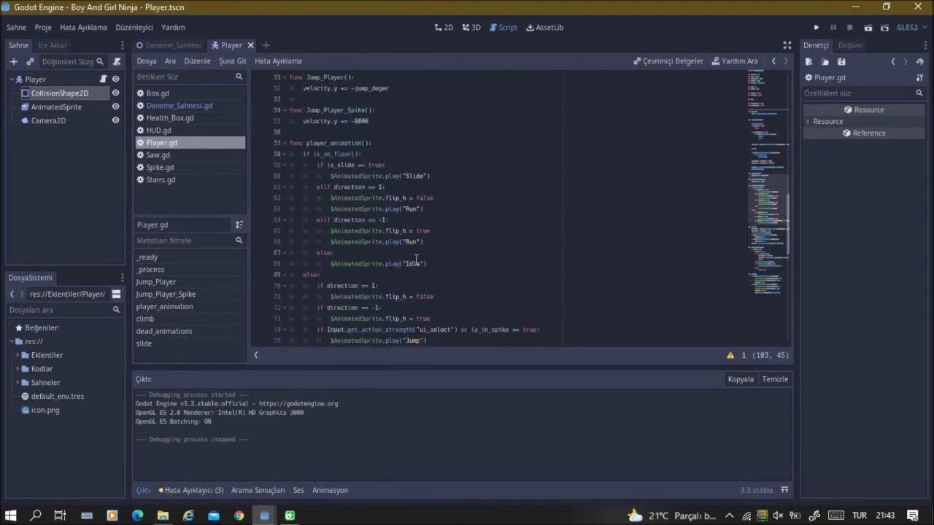
pyautogui.scroll(-1, 442, 241)
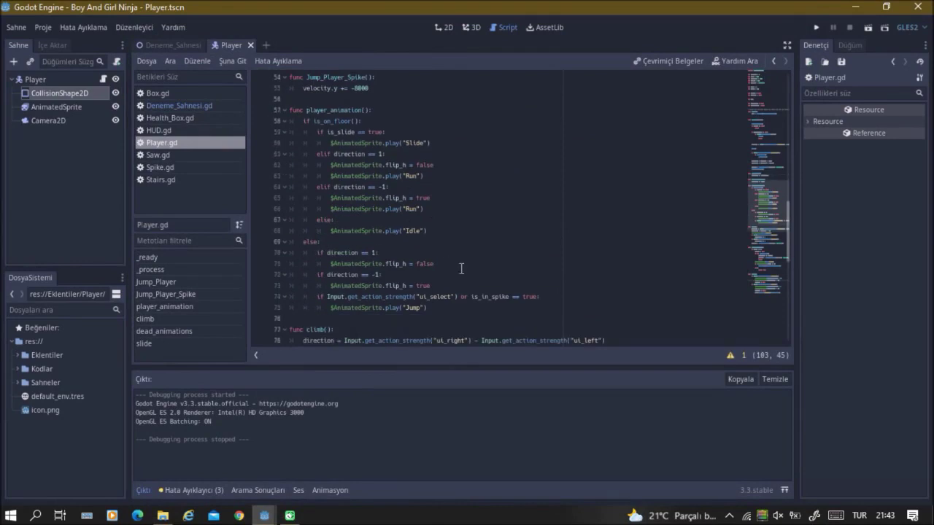
pyautogui.moveTo(443, 284); pyautogui.dragTo(315, 251)
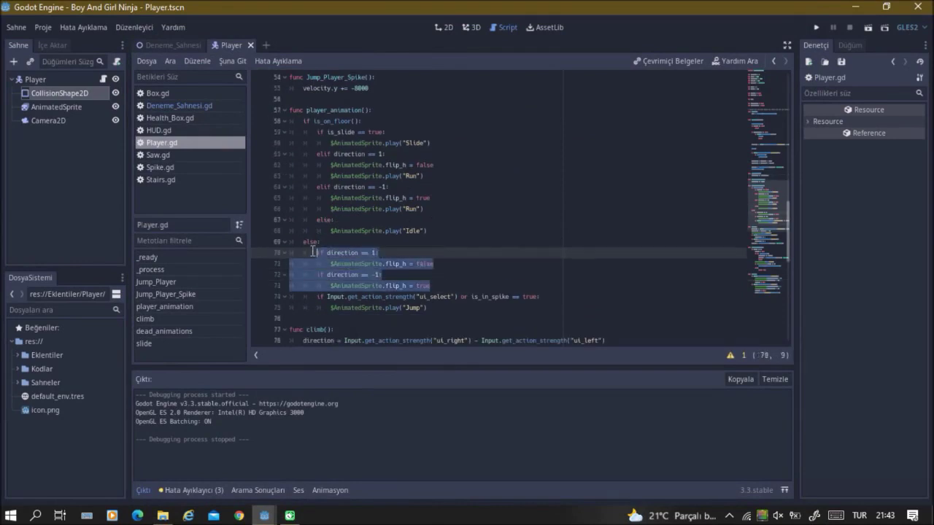
pyautogui.click(467, 240)
# Paste the direction checks under the Slide play line and fix their indentation.
pyautogui.click(447, 142)
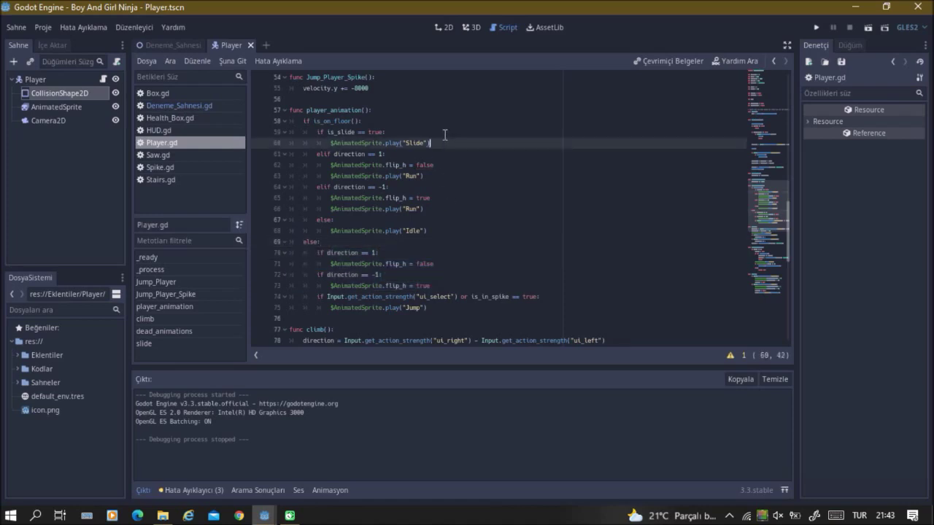
pyautogui.press('Return')
pyautogui.write('if direction == 1: \t\t\t$AnimatedSprite.flip_h = false \t\tif direction == -1: \t\t\t$AnimatedSprite.flip_h = true')
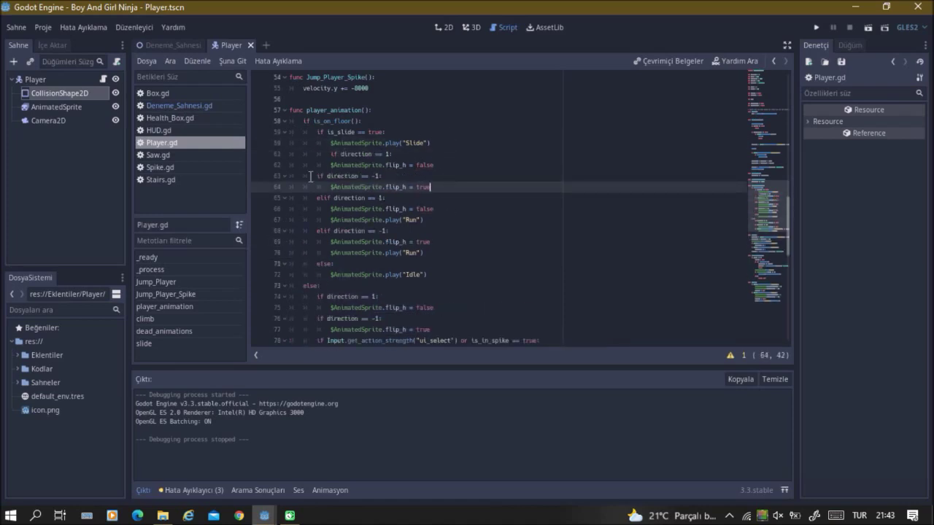
pyautogui.click(316, 179)
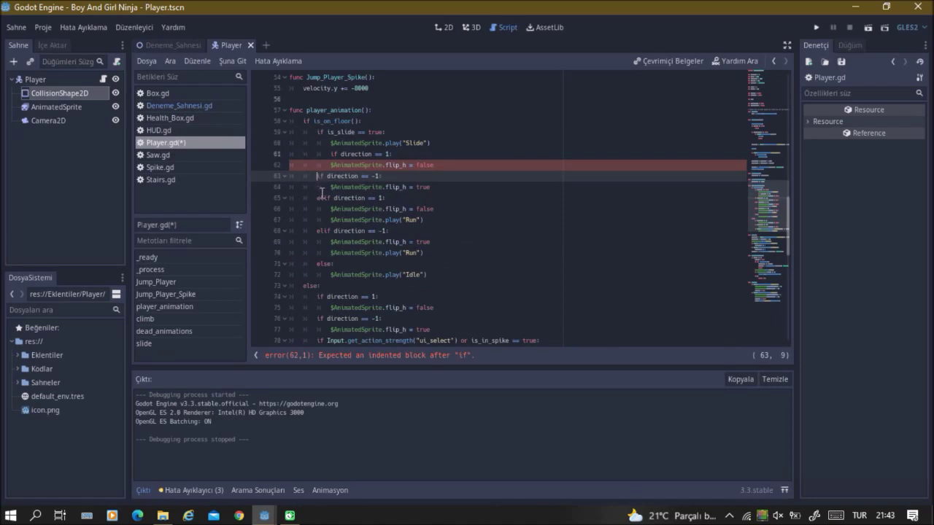
pyautogui.press('Tab')
pyautogui.click(328, 187)
# Save Player.gd, fix the parse error, and relaunch the game maximized.
pyautogui.hotkey('ctrl', 's')
pyautogui.press('F5')
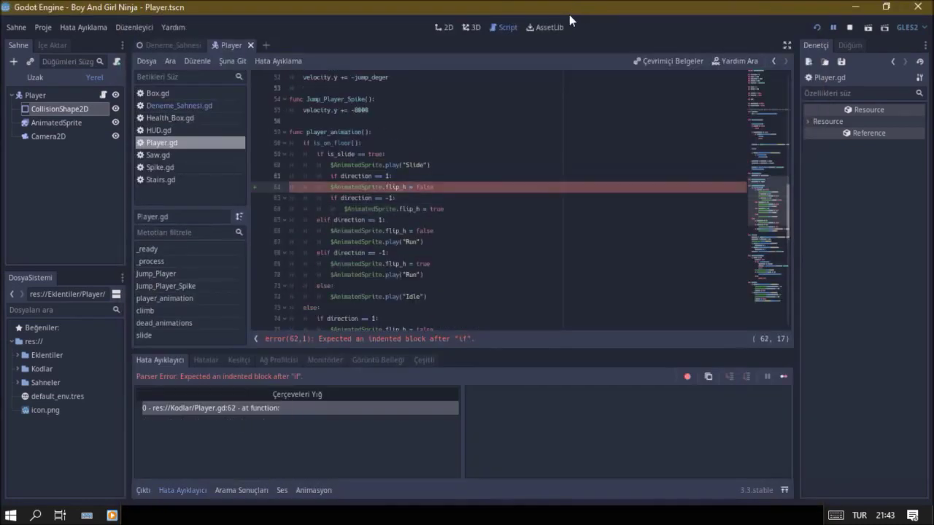
pyautogui.click(459, 187)
pyautogui.press('F5')
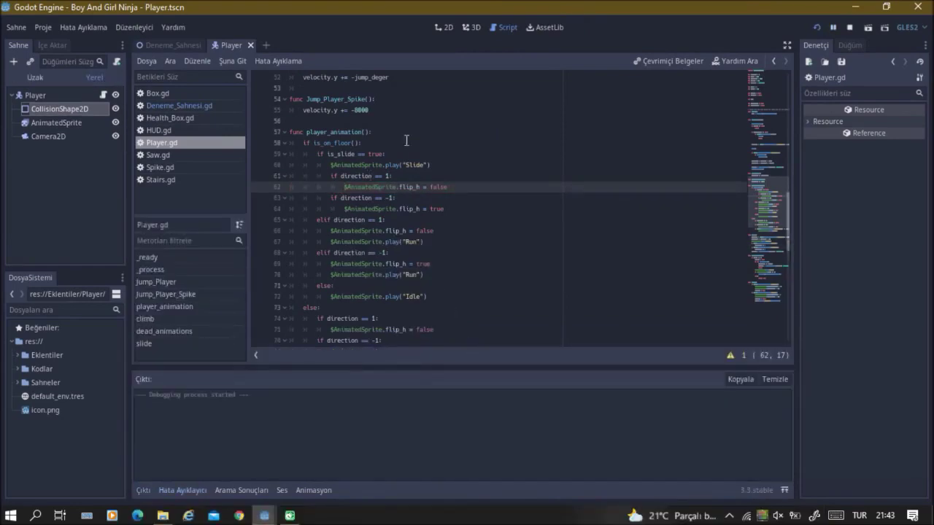
pyautogui.doubleClick(394, 9)
# Run the ninja left and right to confirm it faces its direction, then close the game.
pyautogui.press('Right')
pyautogui.press('Left')
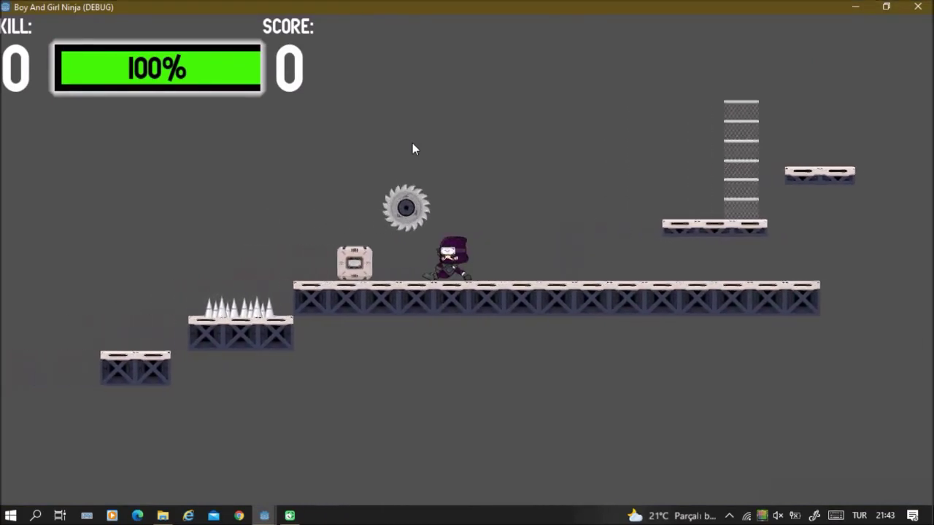
pyautogui.press('Right')
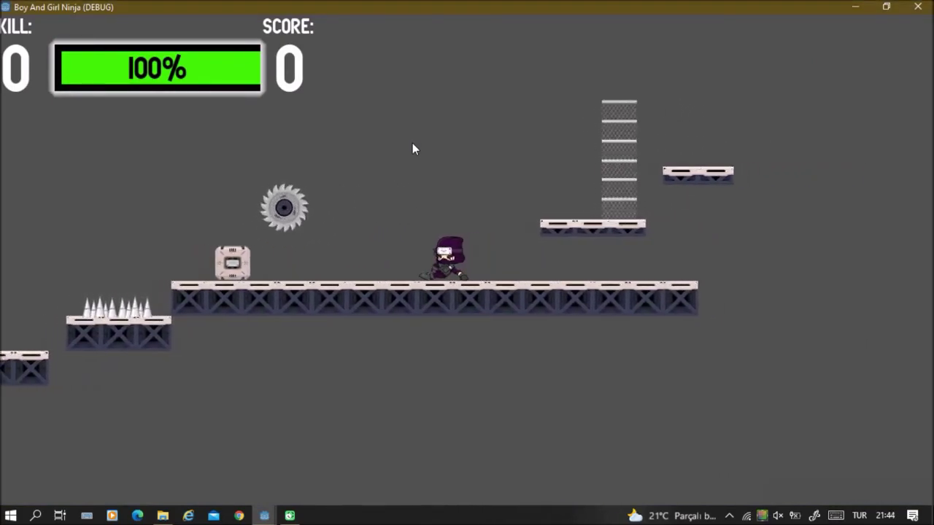
pyautogui.press('Left')
pyautogui.press('Right')
pyautogui.press('Left')
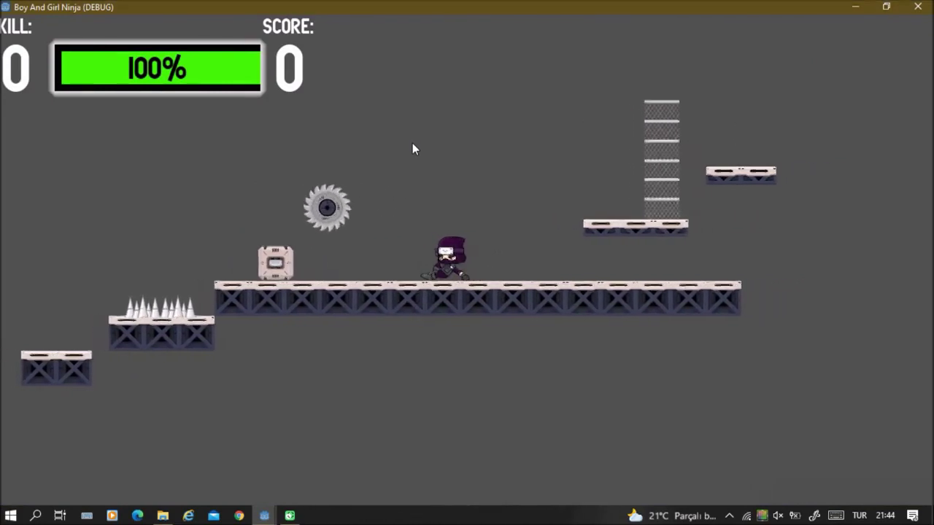
pyautogui.press('Right')
pyautogui.press('Left')
pyautogui.press('Right')
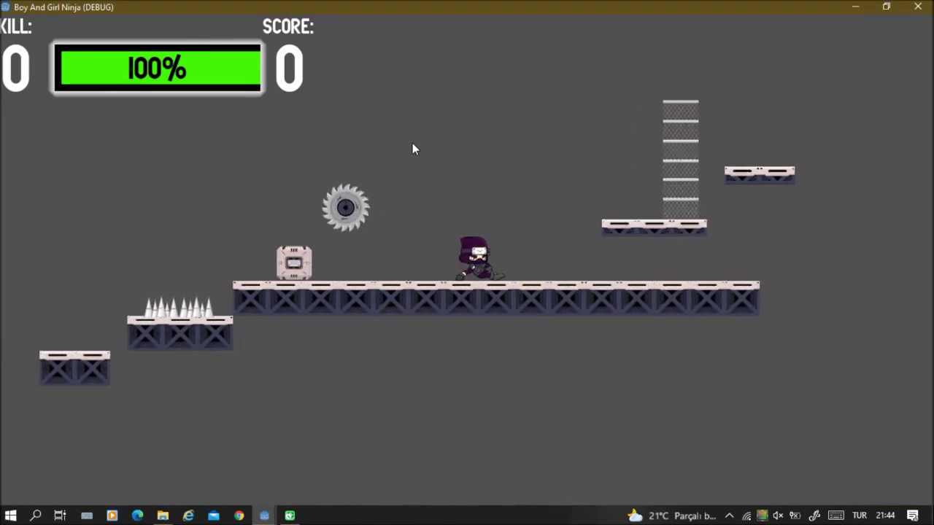
pyautogui.press('Left')
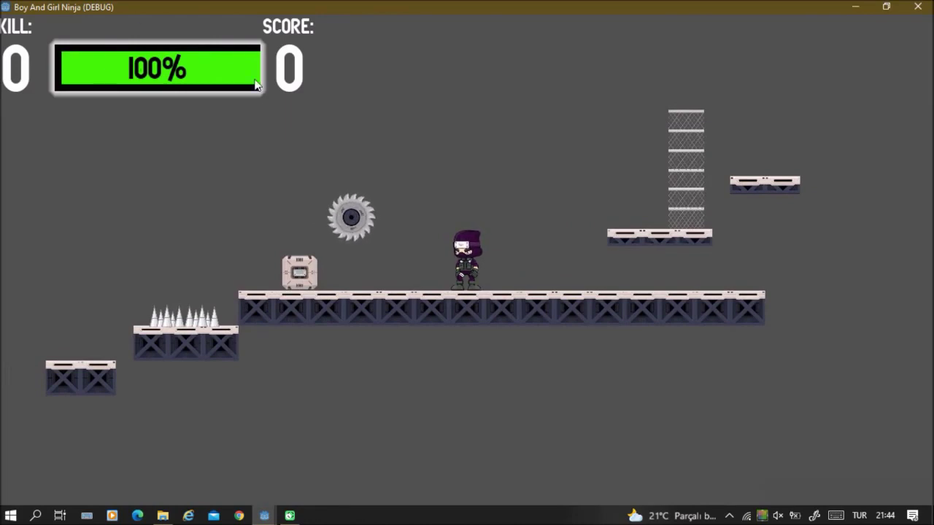
pyautogui.hotkey('alt', 'F4')
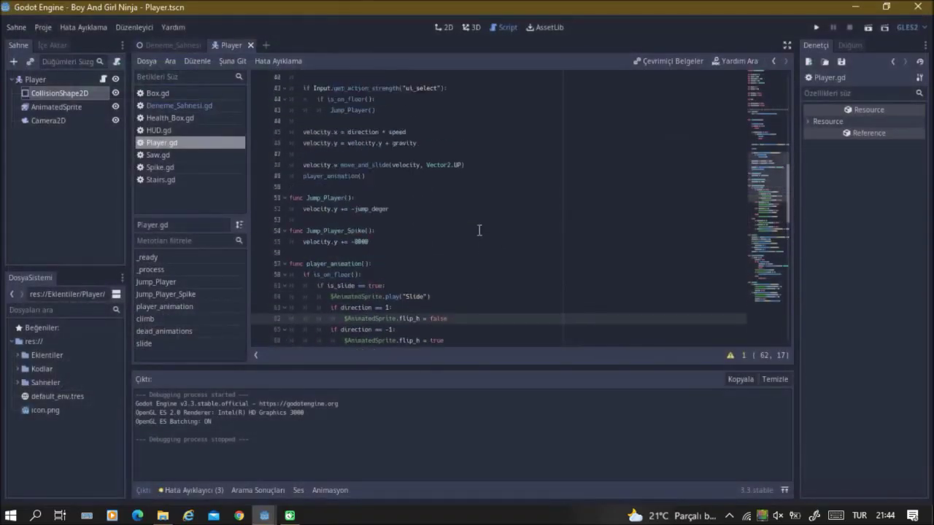
# Change var health to 80 in Player.gd and playtest to see the bar at 80%.
pyautogui.scroll(10, 474, 225)
pyautogui.click(366, 176)
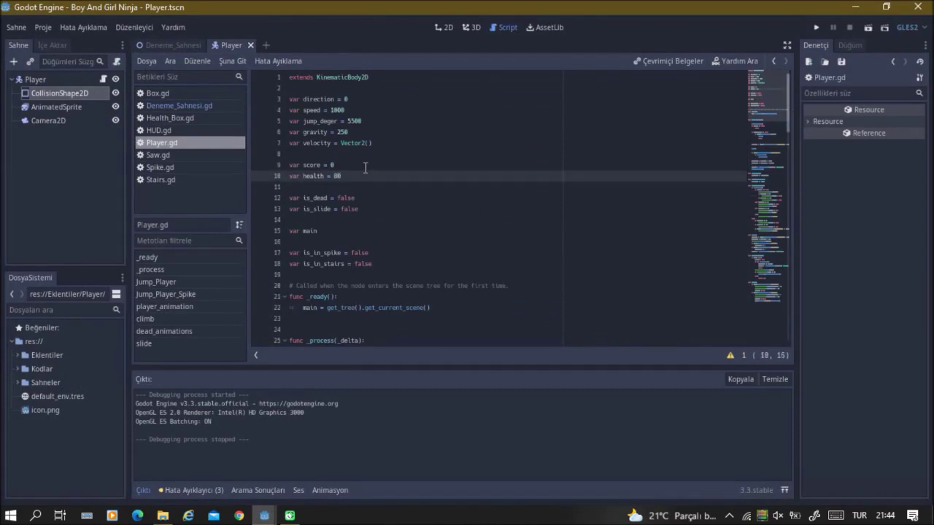
pyautogui.press('F5')
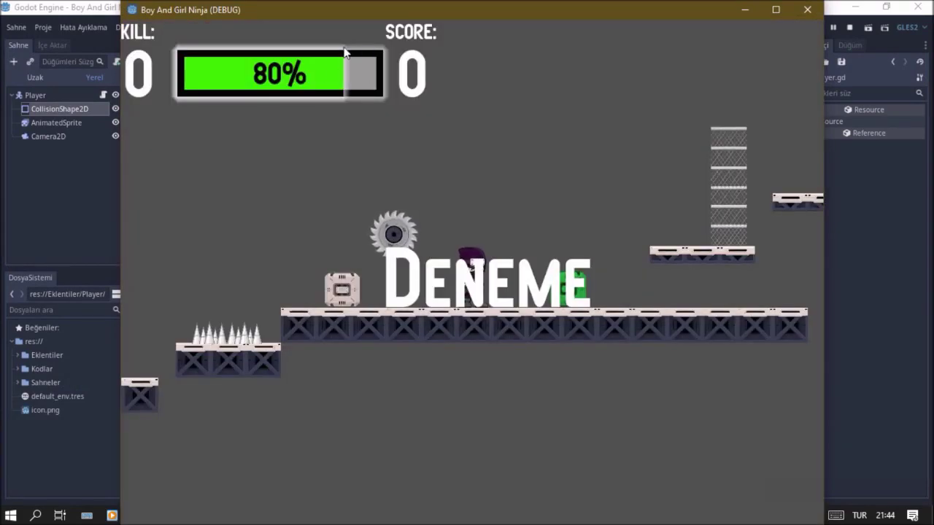
pyautogui.click(807, 9)
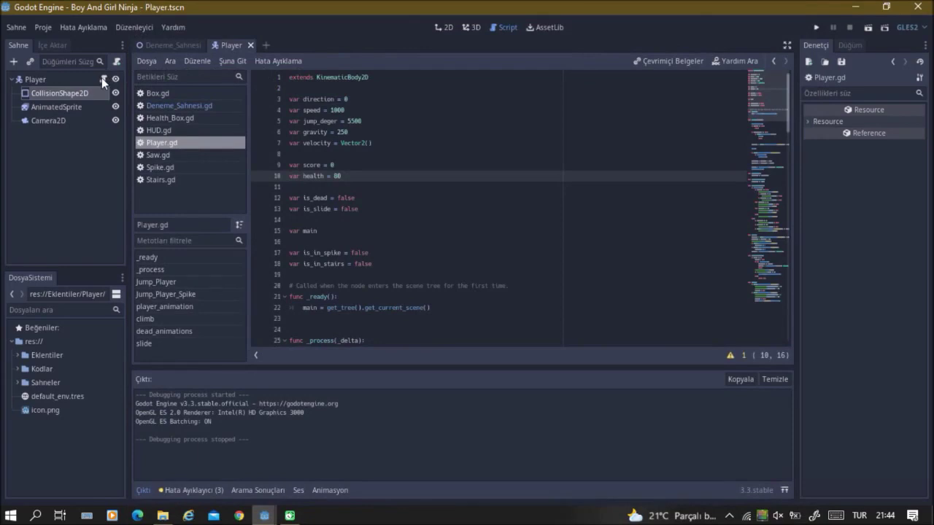
pyautogui.hotkey('ctrl', 'Tab')
# In the HUD scene, set the Health_Bar background style's top and bottom border widths to 0.
pyautogui.click(103, 121)
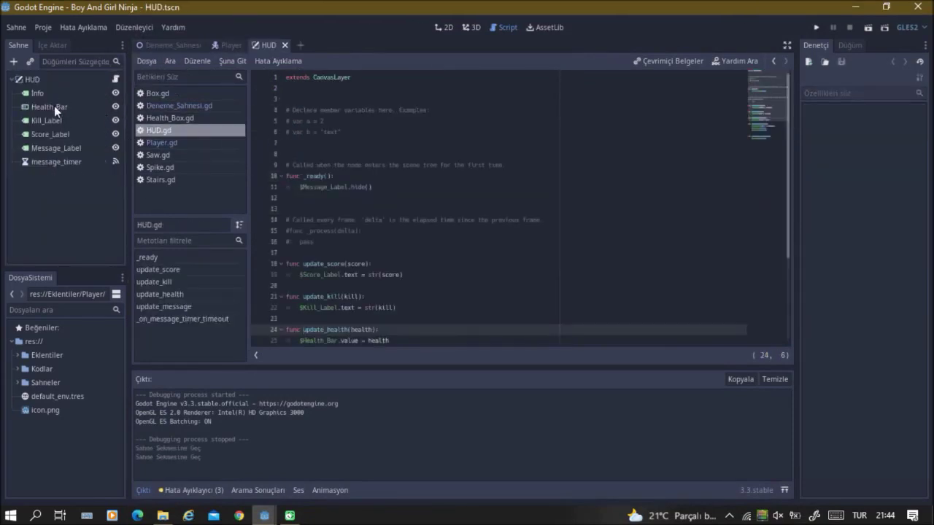
pyautogui.click(54, 106)
pyautogui.scroll(-5, 837, 324)
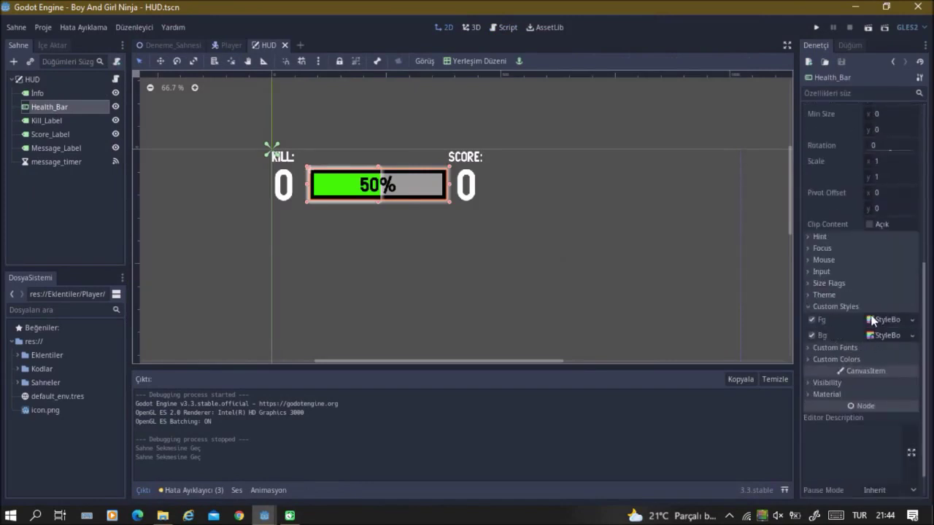
pyautogui.click(878, 336)
pyautogui.scroll(-5, 833, 319)
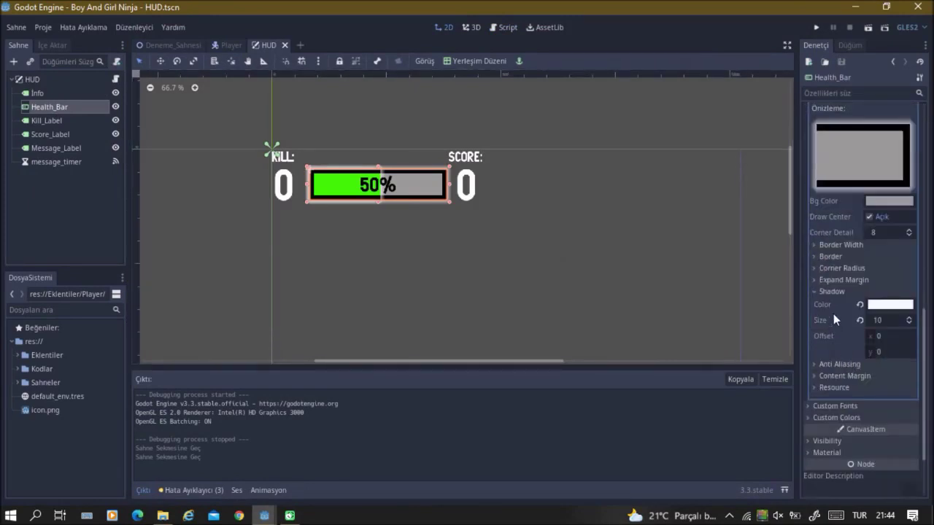
pyautogui.click(815, 244)
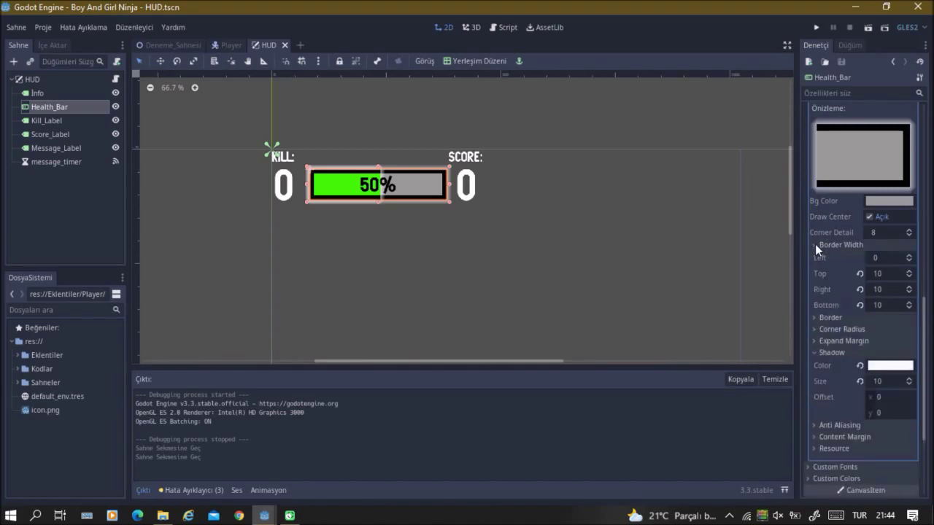
pyautogui.click(890, 273)
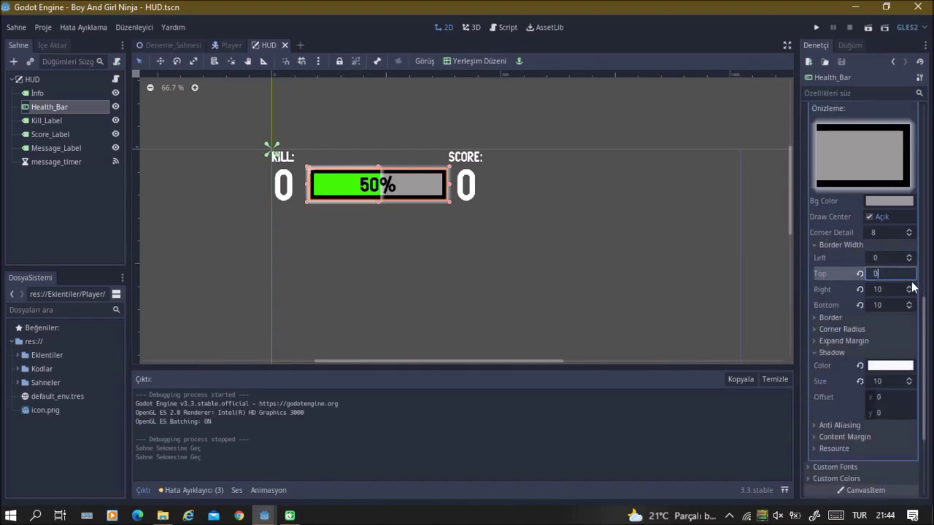
pyautogui.press('Tab')
pyautogui.write('0')
pyautogui.click(892, 306)
pyautogui.press('Return')
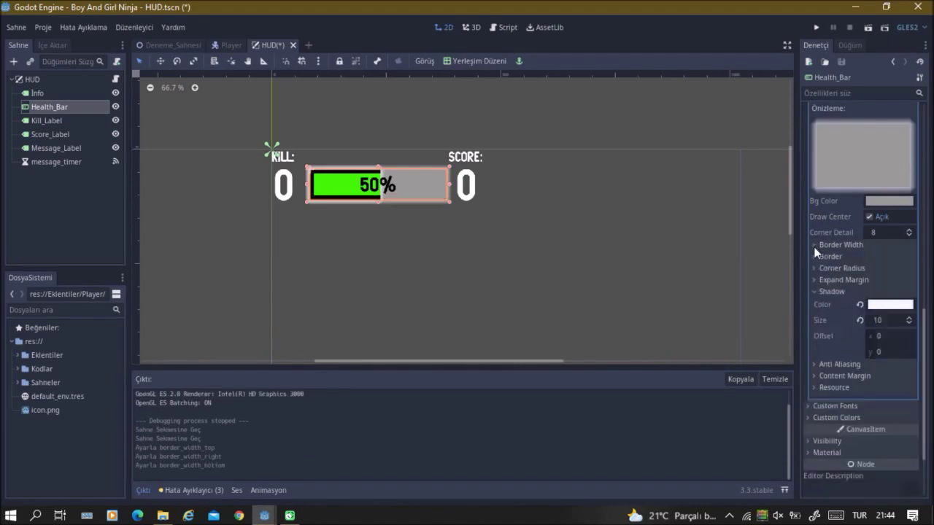
pyautogui.scroll(5, 824, 259)
pyautogui.click(882, 335)
# Set the Fg fill style's right border width to 10, then save and run the game.
pyautogui.click(883, 320)
pyautogui.scroll(-5, 874, 301)
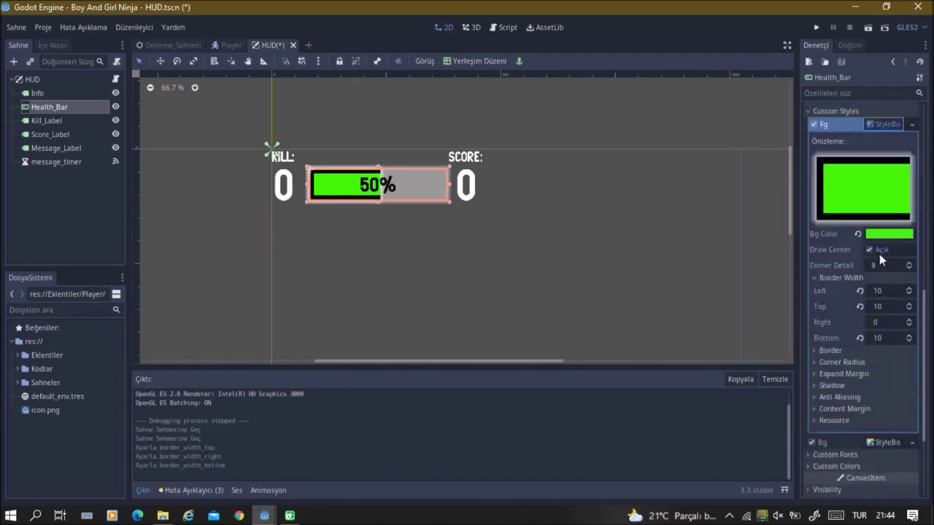
pyautogui.click(823, 351)
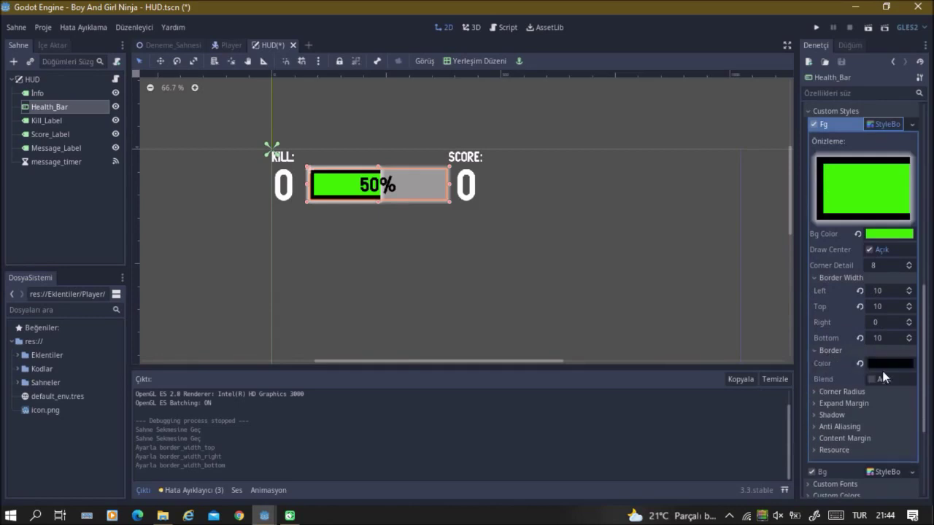
pyautogui.click(817, 351)
pyautogui.write('10')
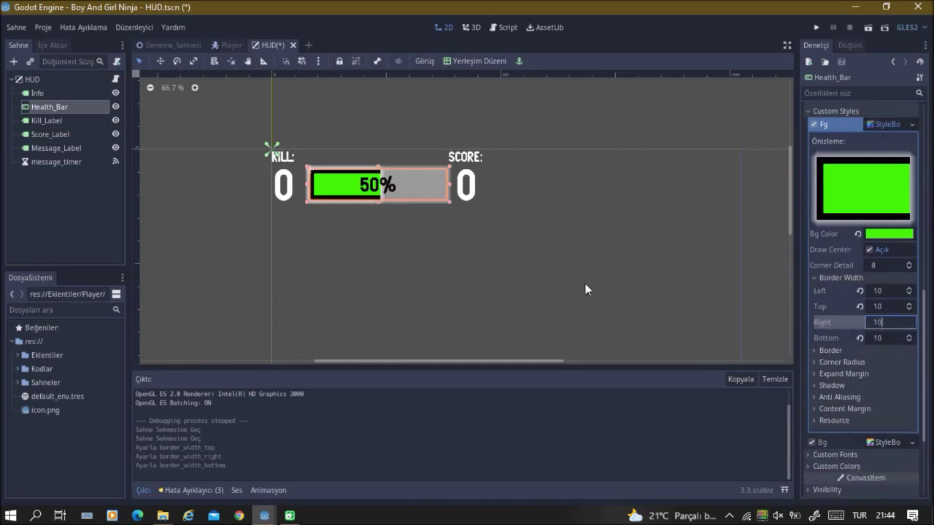
pyautogui.click(448, 256)
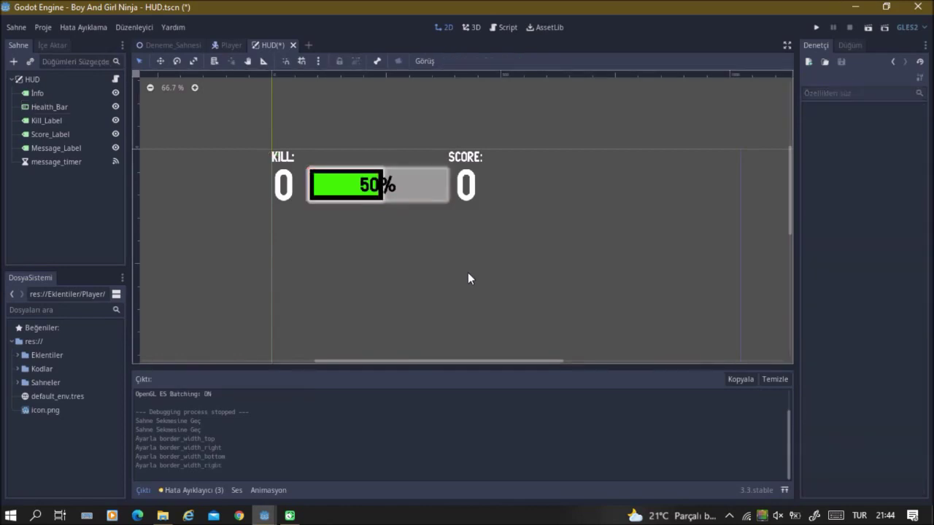
pyautogui.press('F5')
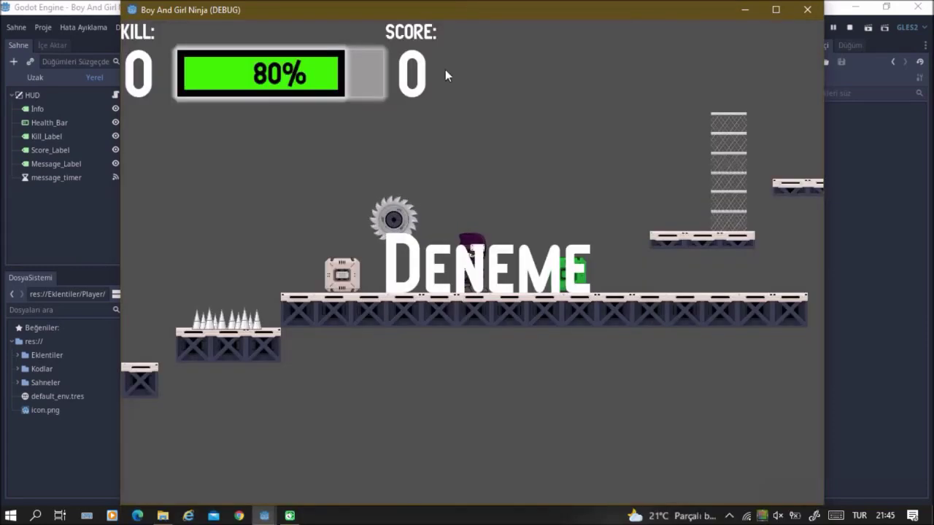
# Close the game, reopen Player.gd with starting health back at 100, and relaunch.
pyautogui.click(807, 9)
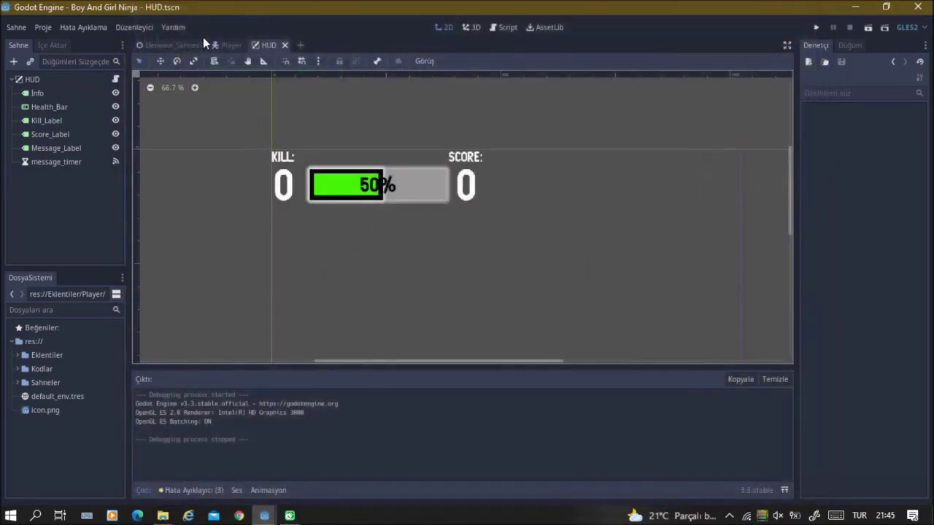
pyautogui.click(224, 45)
pyautogui.click(37, 79)
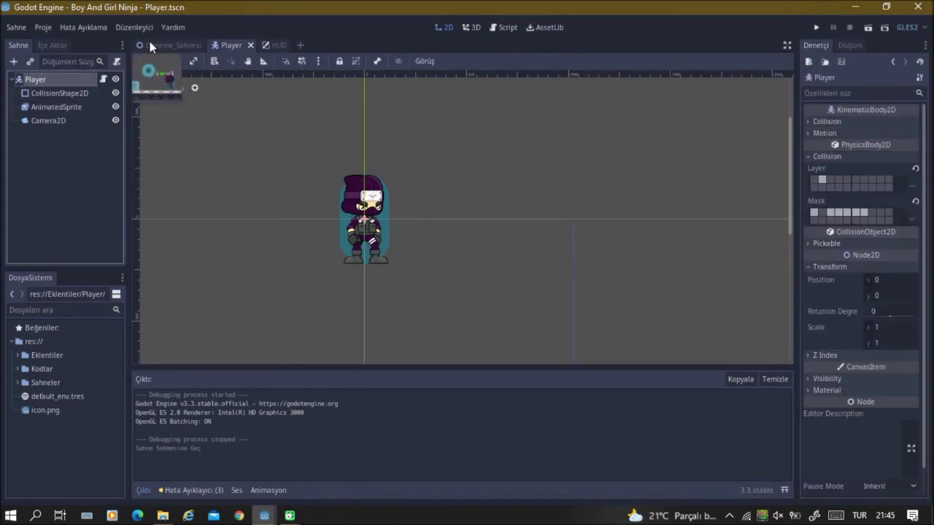
pyautogui.click(103, 79)
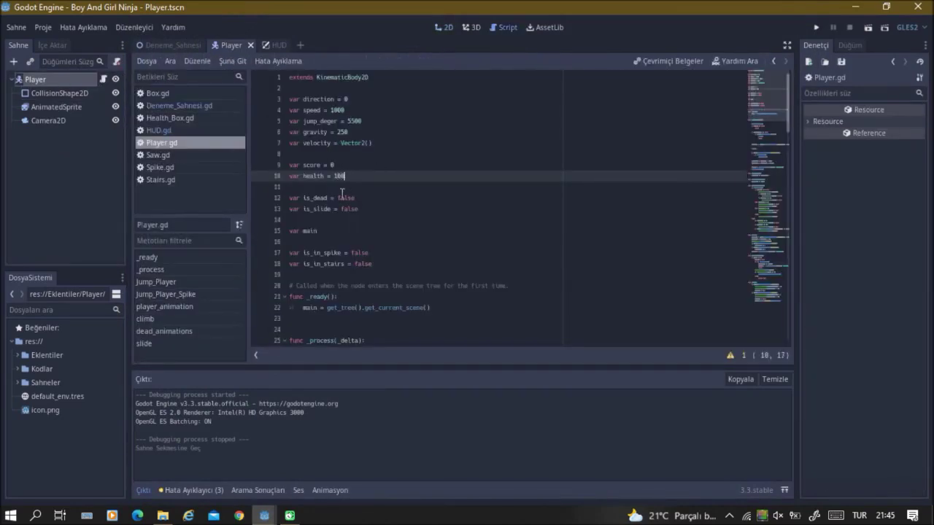
pyautogui.press('F5')
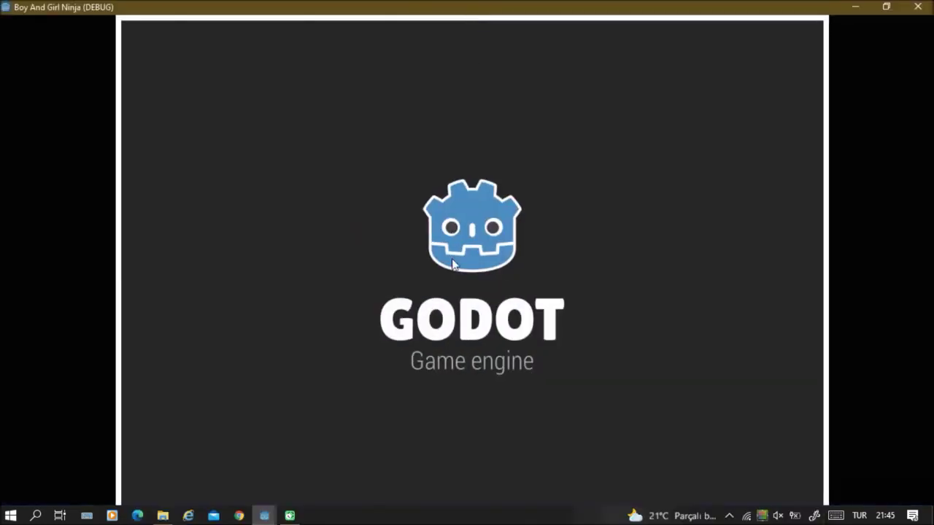
# Run the ninja left and right along the floor and make it jump.
pyautogui.press('Left')
pyautogui.press('Right')
pyautogui.press('Left')
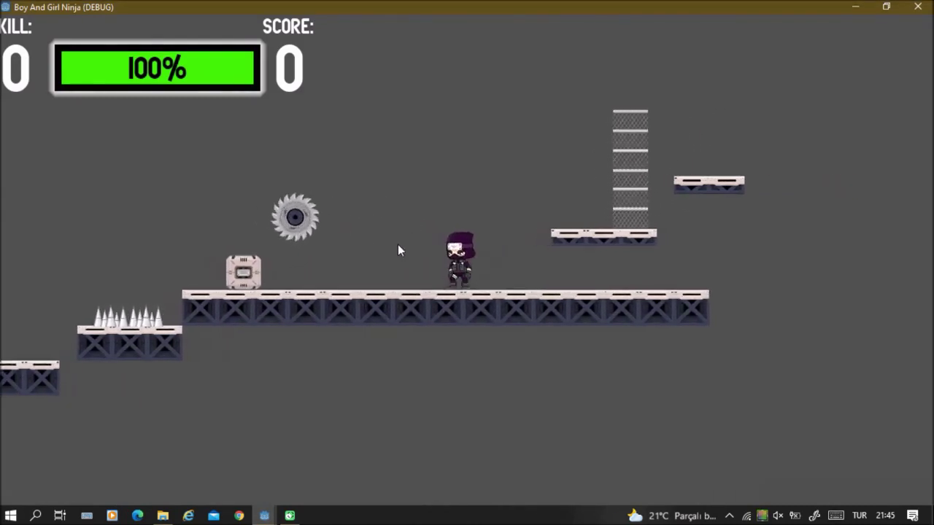
pyautogui.press('Right')
pyautogui.press('Left')
pyautogui.press('Right')
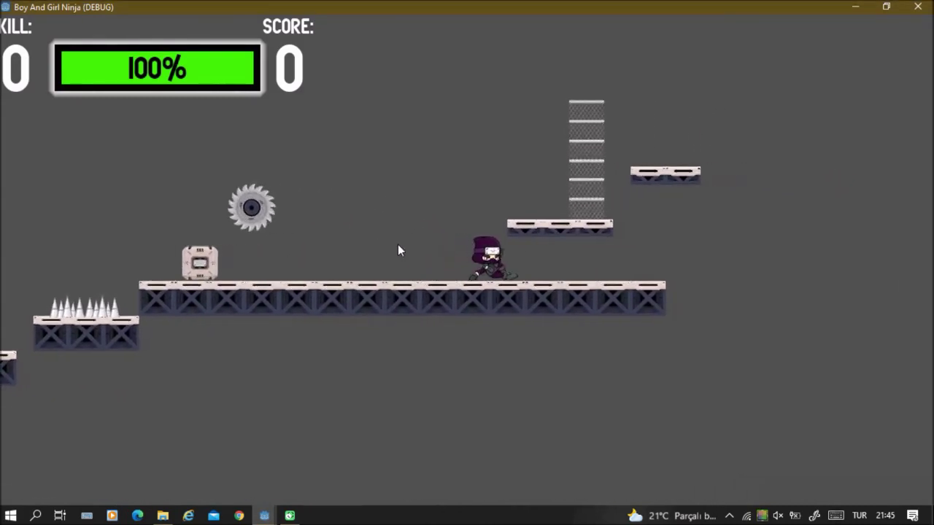
pyautogui.press('Left')
pyautogui.press('Right')
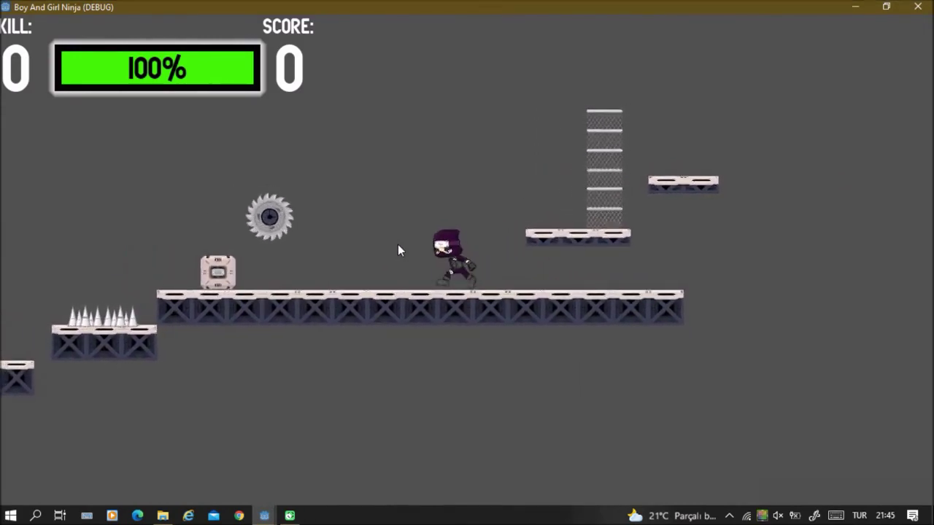
pyautogui.press('Left')
pyautogui.press('space')
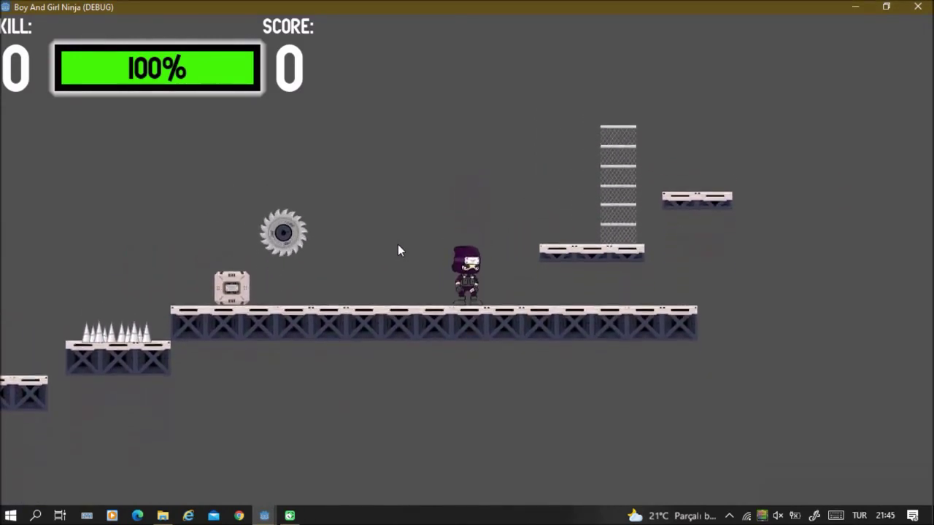
pyautogui.press('Left')
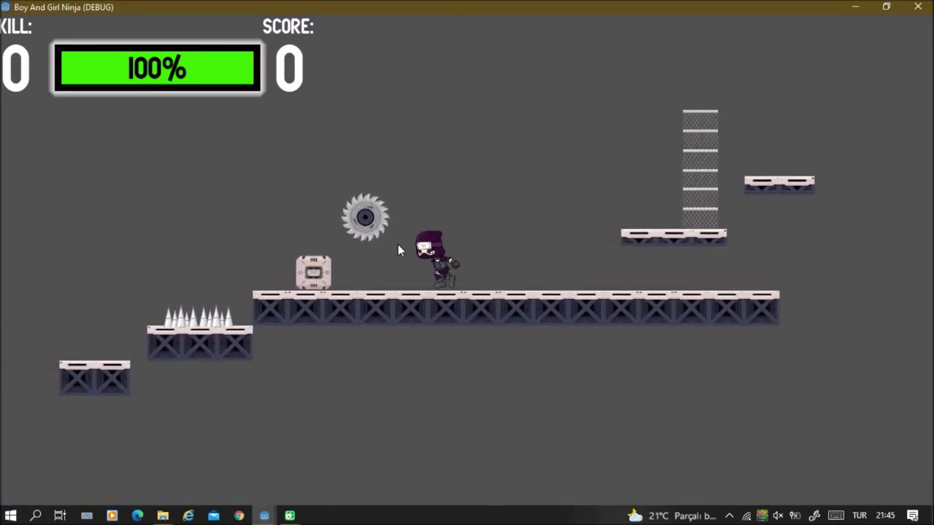
# Jump the ninja into the saw to lose health, then run right to the health box.
pyautogui.press('Right')
pyautogui.press('Left')
pyautogui.press('Up')
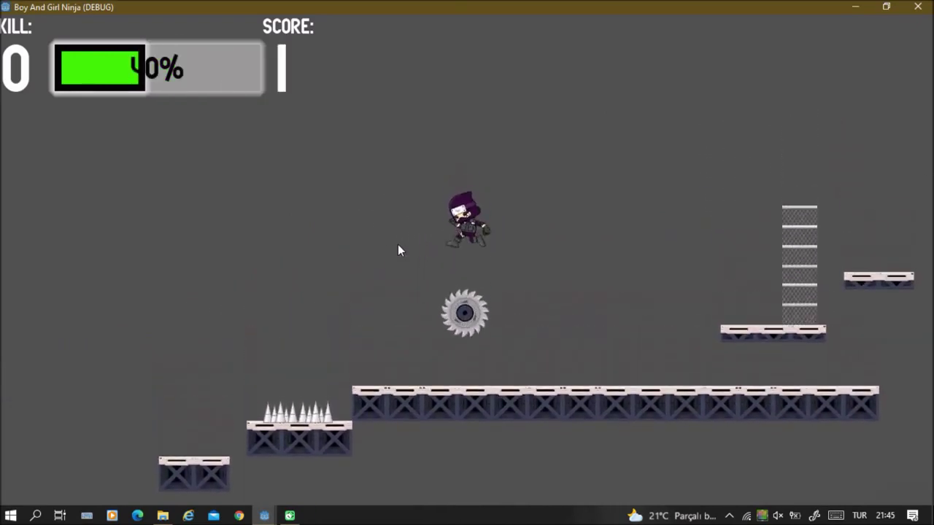
pyautogui.press('Up')
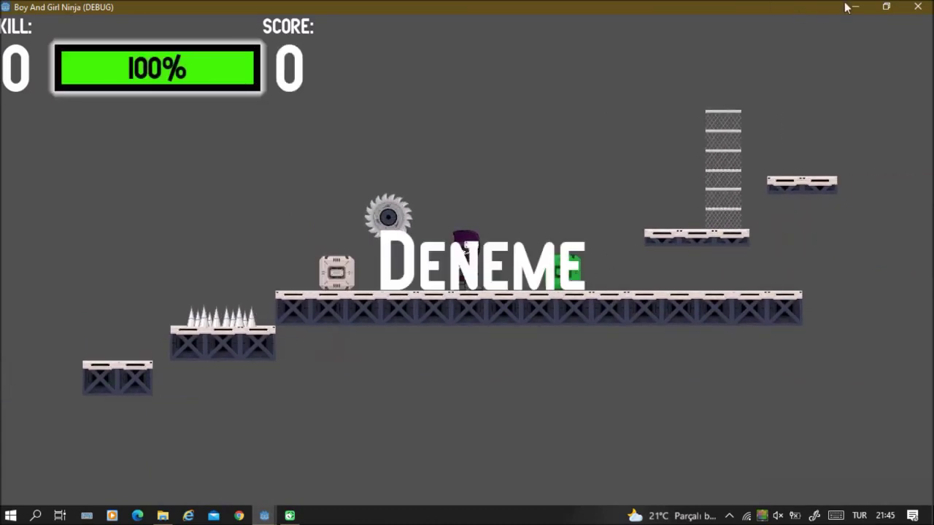
pyautogui.press('Left')
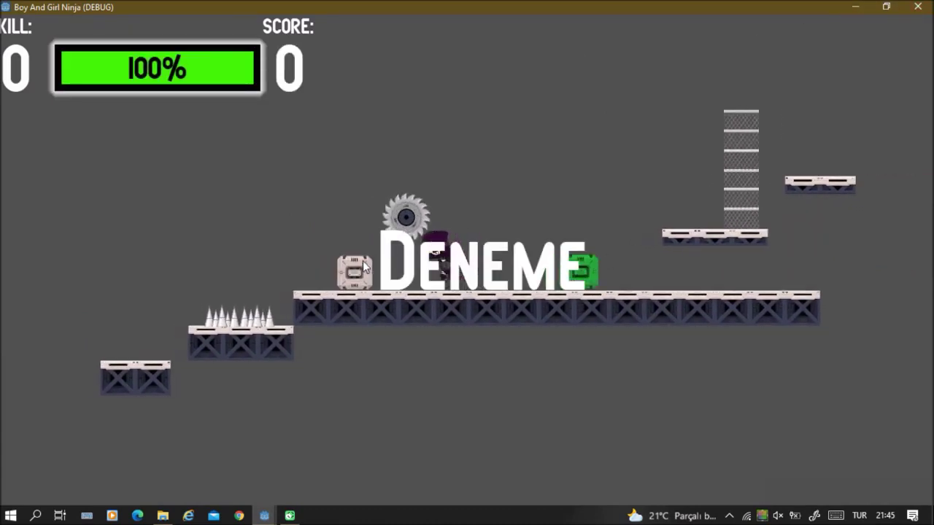
pyautogui.press('Right')
pyautogui.press('Left')
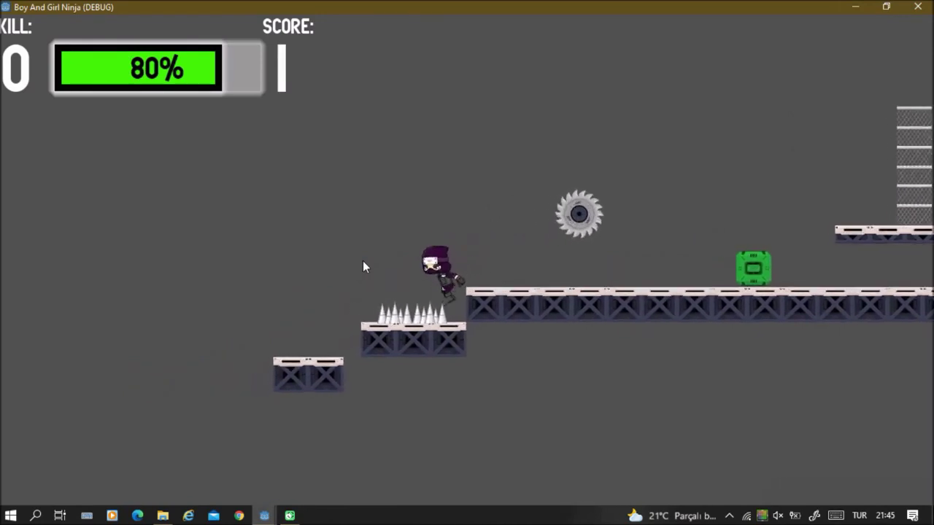
pyautogui.press('Up')
pyautogui.press('Right')
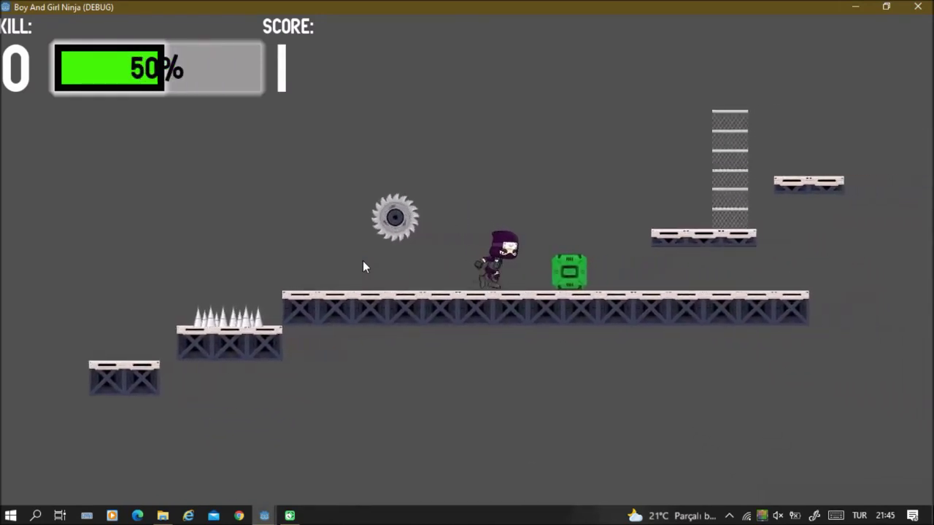
# Jump onto the ladder platform, climb the ladder, and jump off its top.
pyautogui.press('Right')
pyautogui.press('Up')
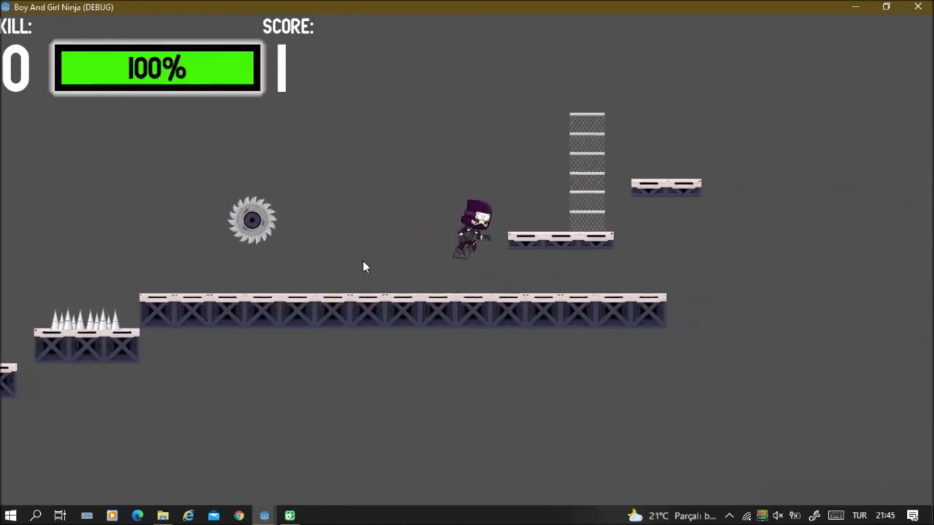
pyautogui.press('Right')
pyautogui.press('Up')
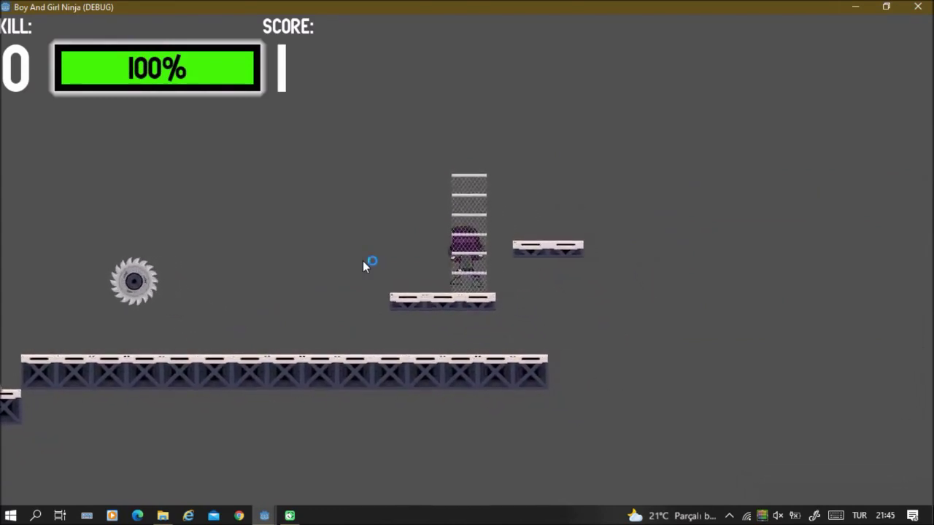
pyautogui.press('Right')
pyautogui.press('Left')
# Drop to the lower floor and run left, then close the game and return to the 2D view.
pyautogui.press('Left')
pyautogui.press('Up')
pyautogui.press('Right')
pyautogui.press('Up')
pyautogui.press('Left')
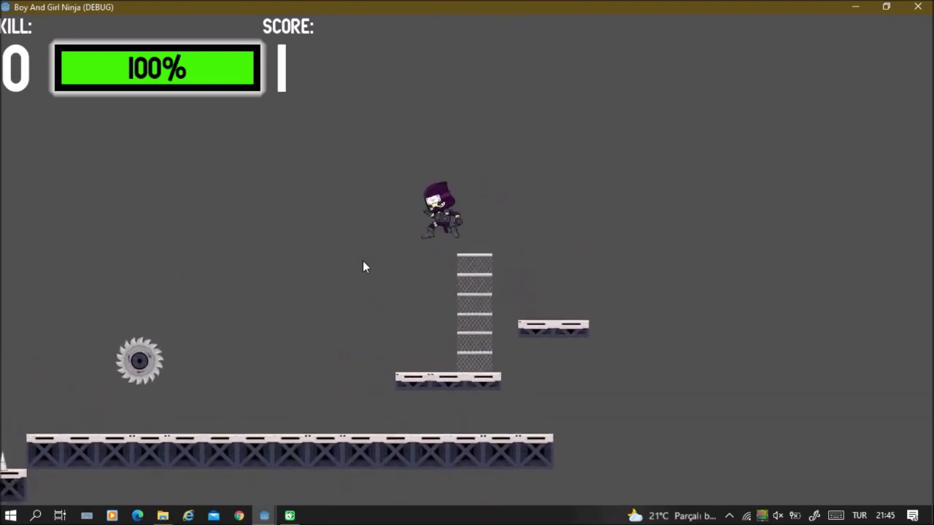
pyautogui.press('Up')
pyautogui.press('Left')
pyautogui.press('Right')
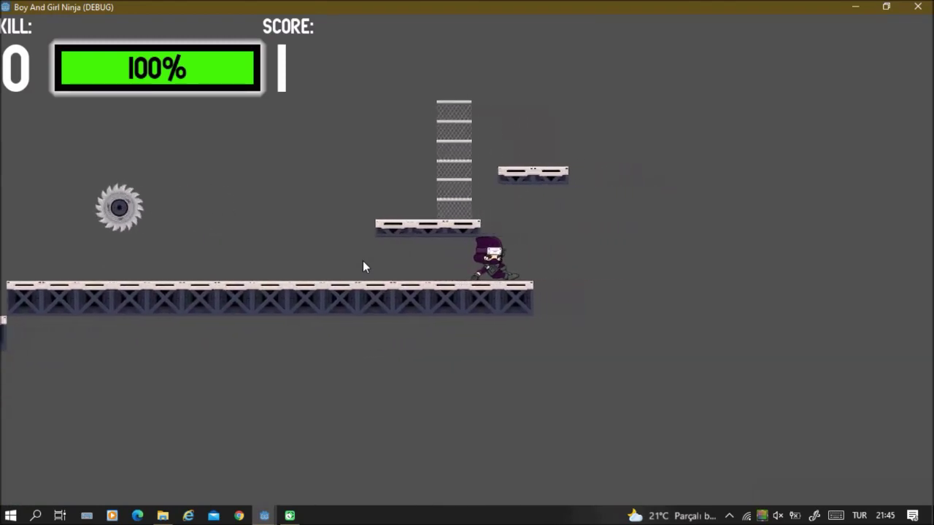
pyautogui.press('Up')
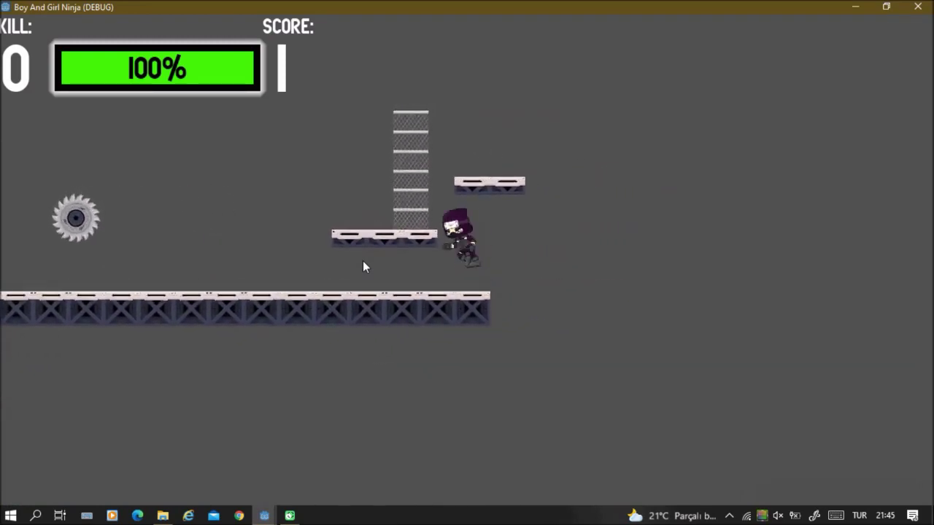
pyautogui.press('Up')
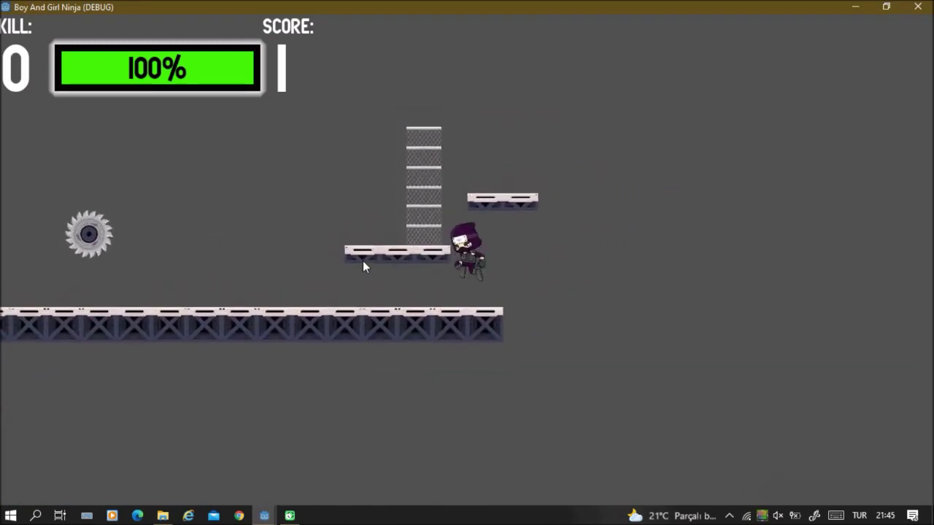
pyautogui.press('Left')
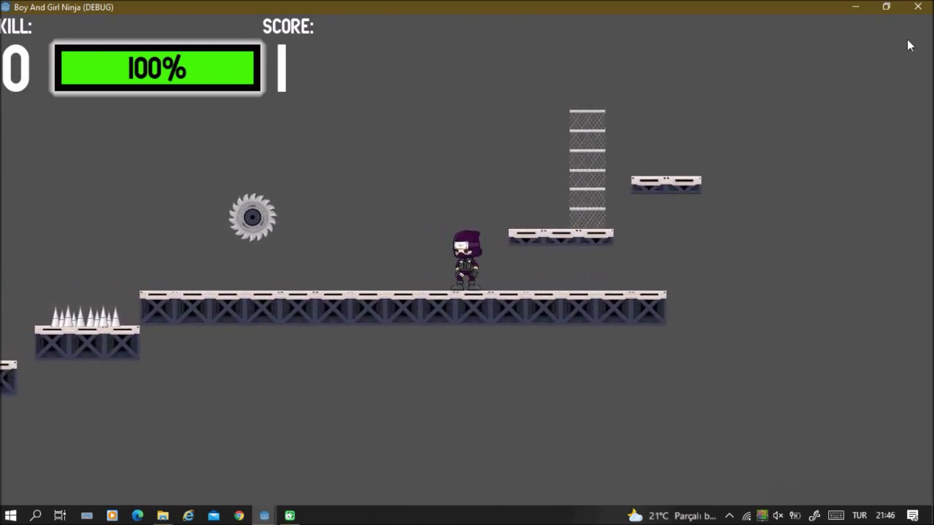
pyautogui.click(917, 7)
pyautogui.click(444, 27)
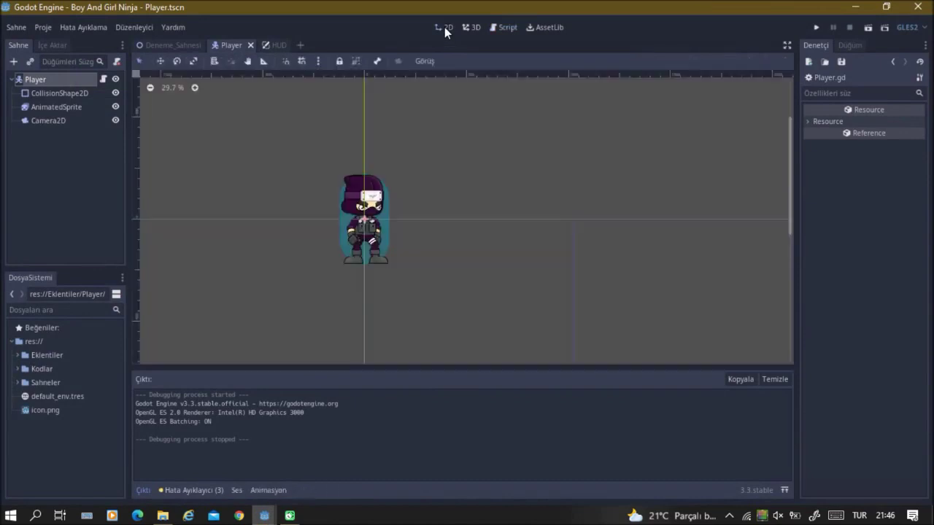